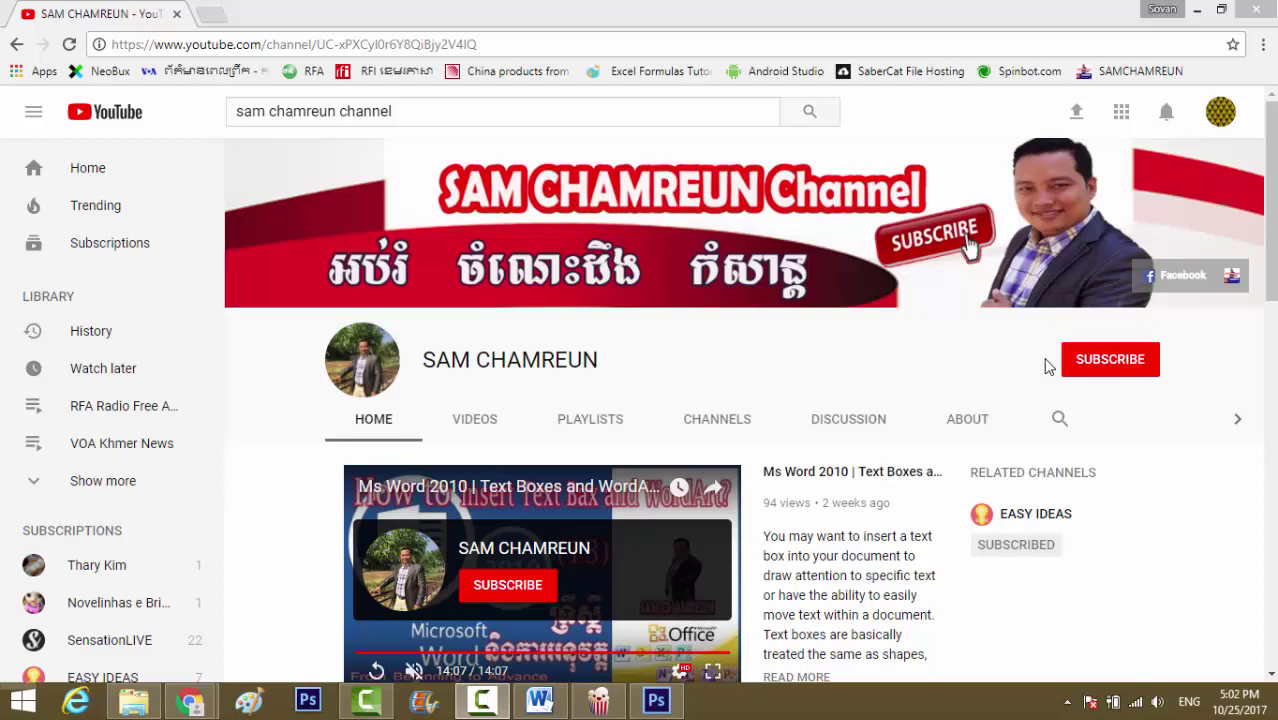
Switch from Chrome to the blank Word document, Document1
click(540, 700)
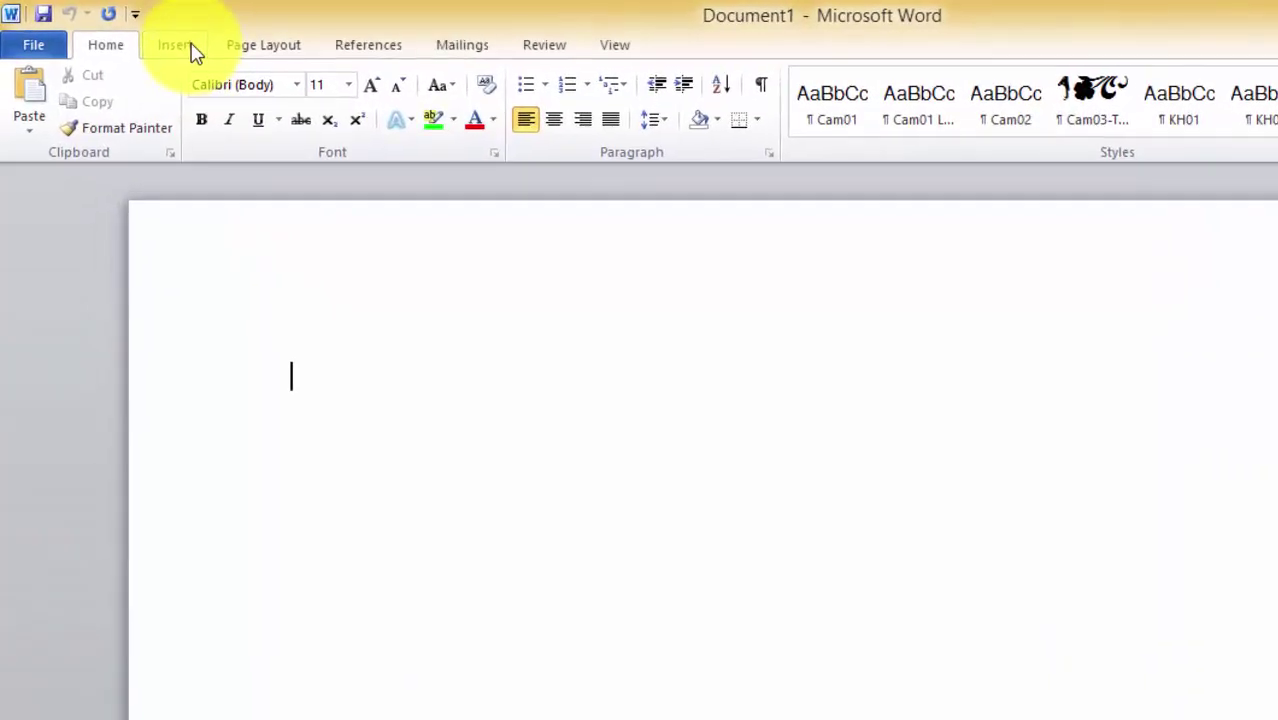
Open the Choose a SmartArt Graphic dialog from the Insert tab's Illustrations group
click(192, 48)
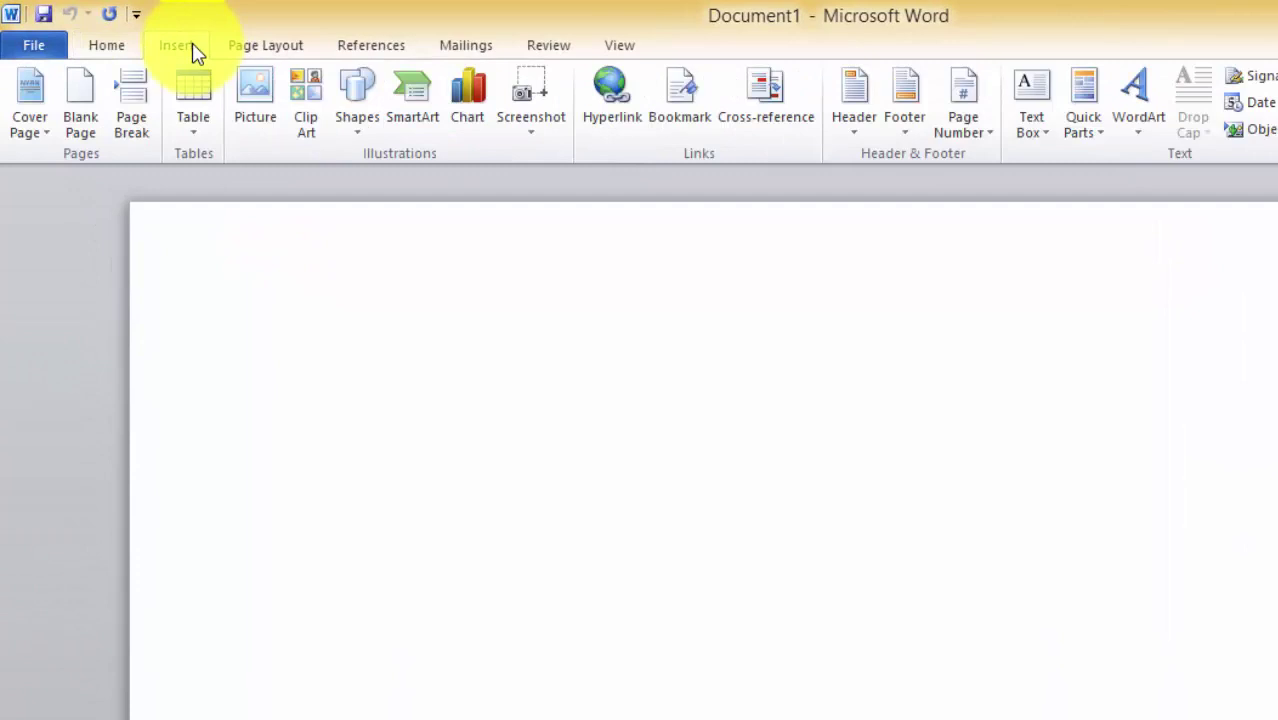
click(418, 115)
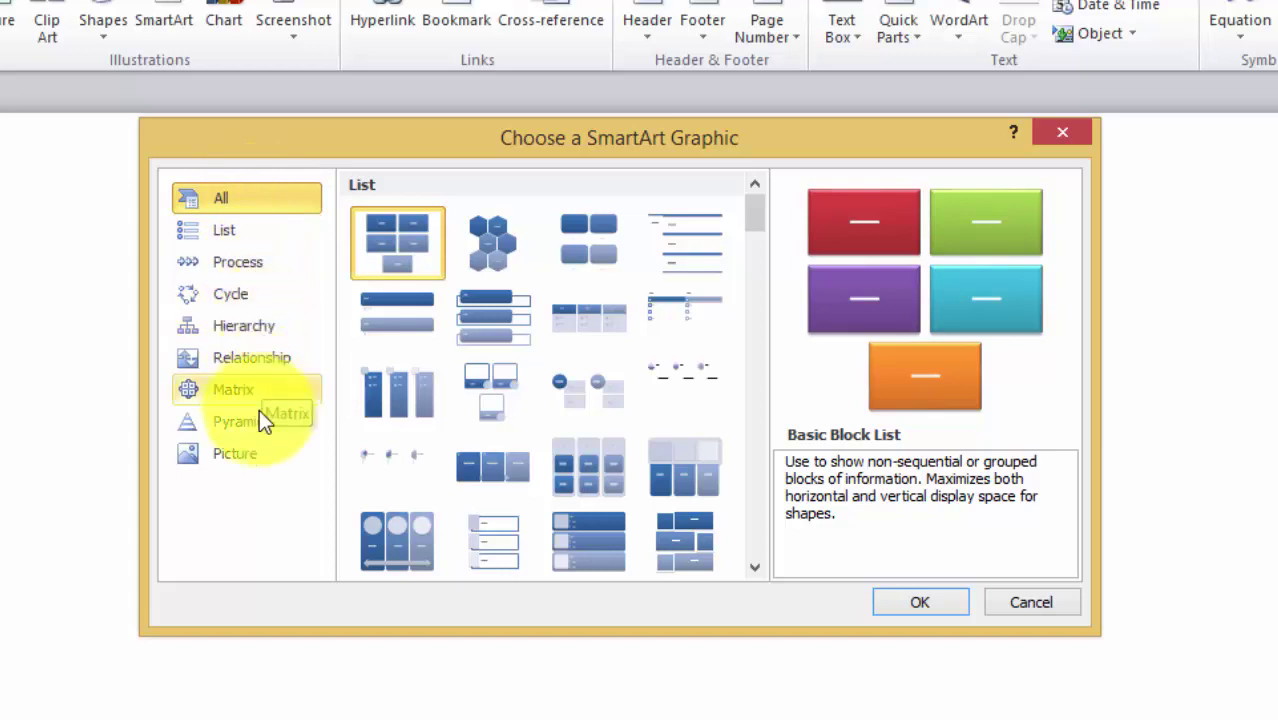
Browse the List, Process, Cycle, Relationship, Matrix and Pyramid categories, ending on Hierarchy
click(250, 237)
click(245, 265)
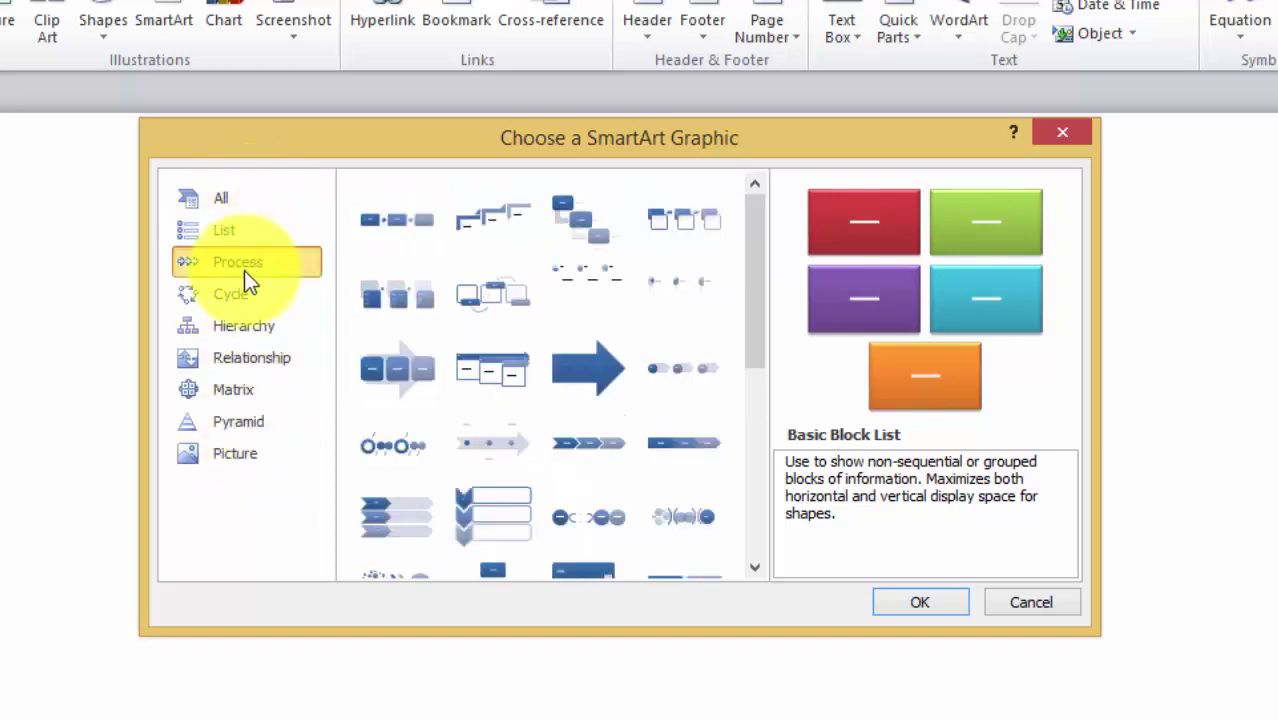
click(247, 299)
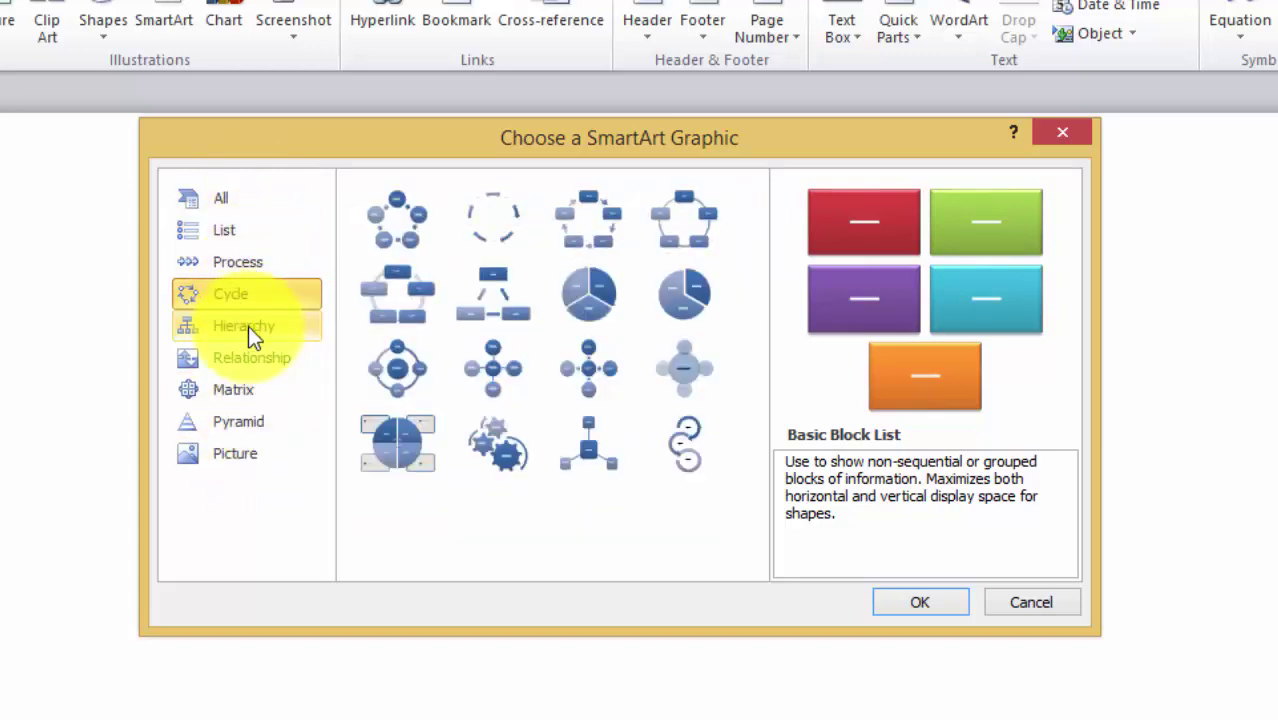
click(248, 325)
click(235, 364)
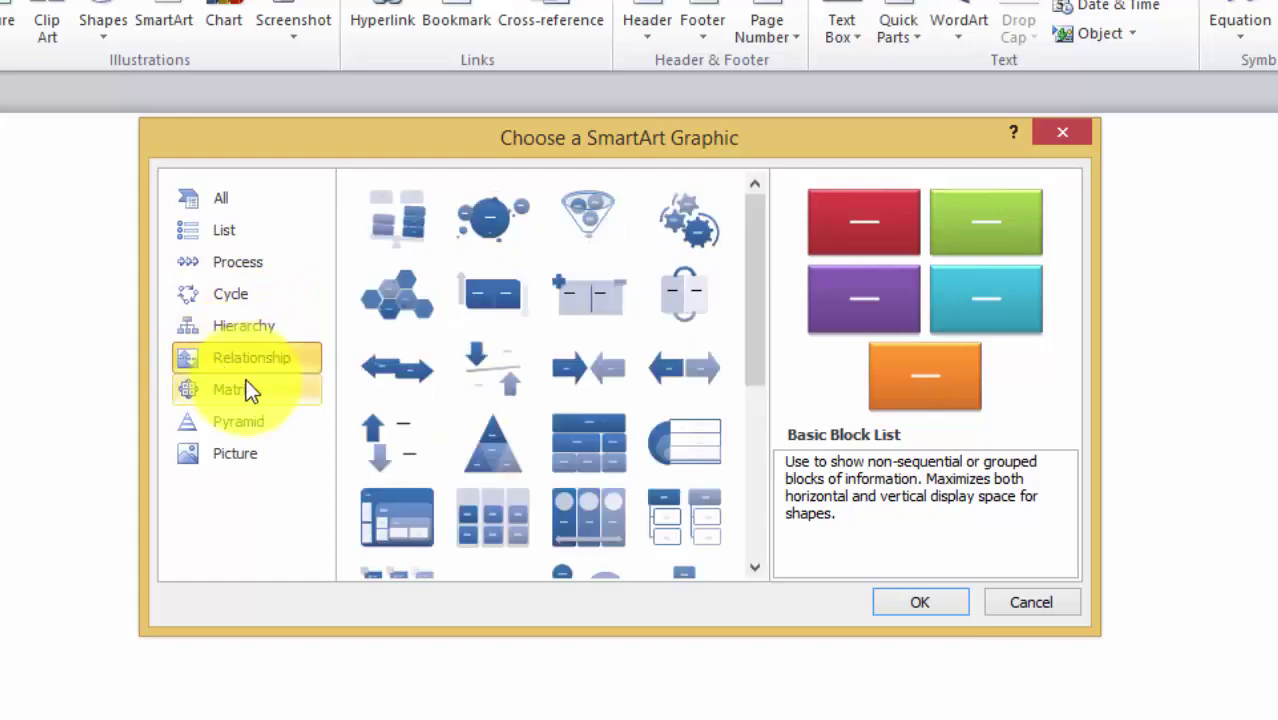
click(248, 390)
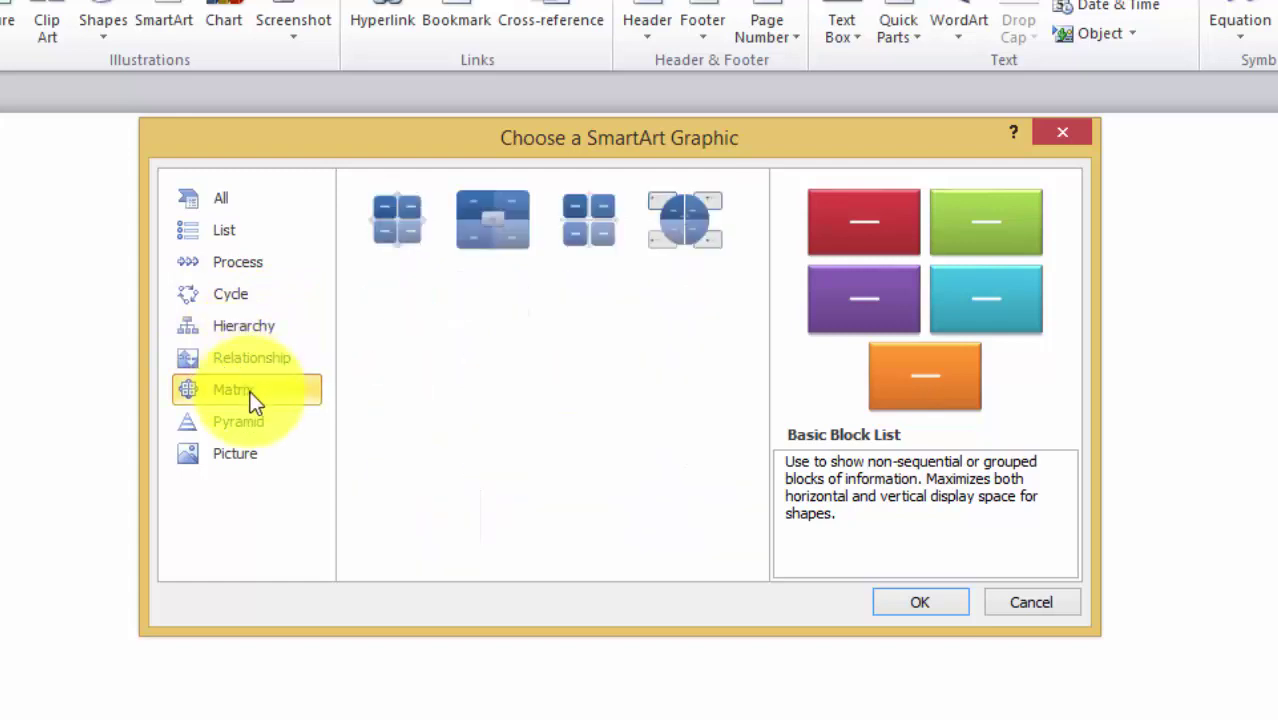
click(259, 421)
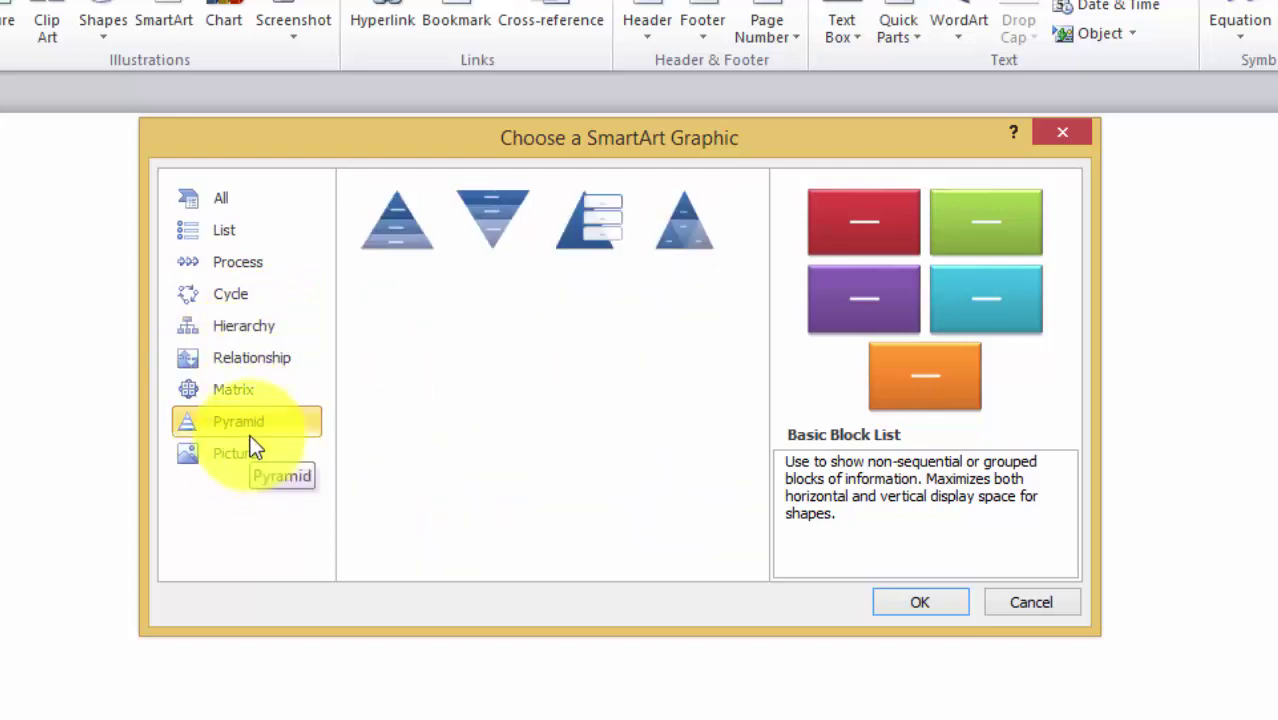
click(239, 316)
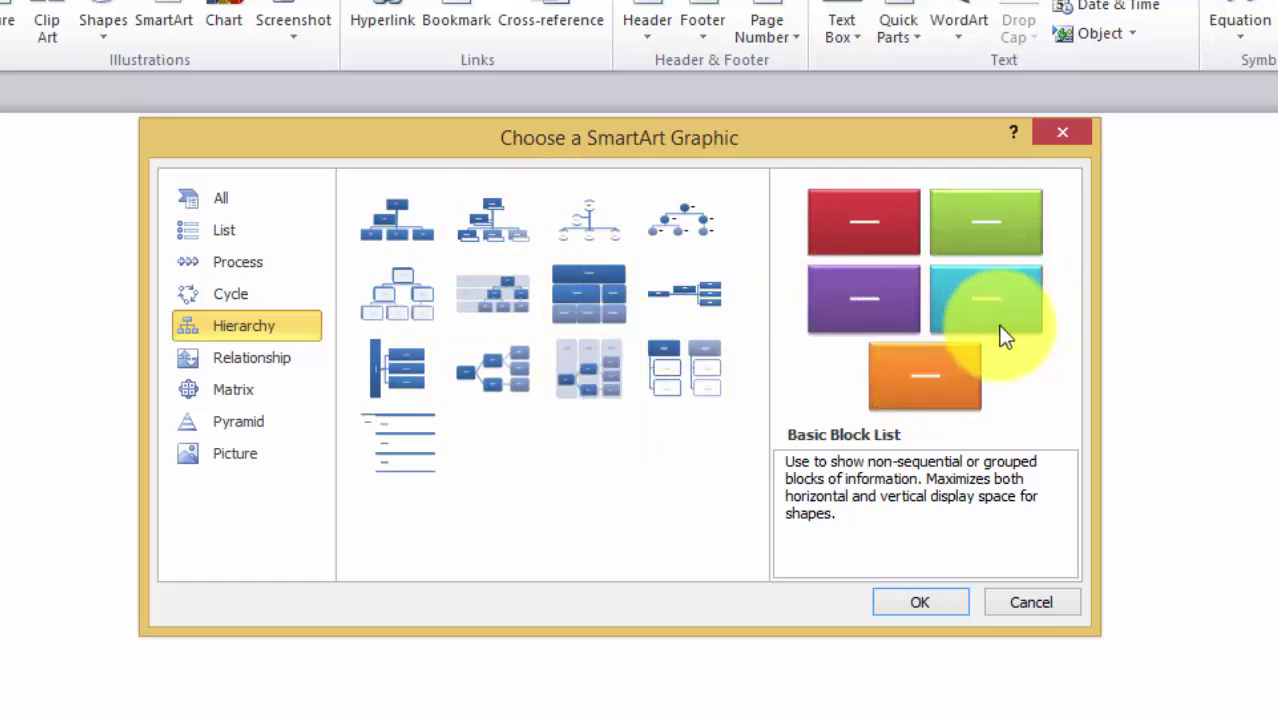
Preview Hierarchy layouts such as Organization Chart, then Relationship layouts like Balance and Arrow Ribbon
click(608, 312)
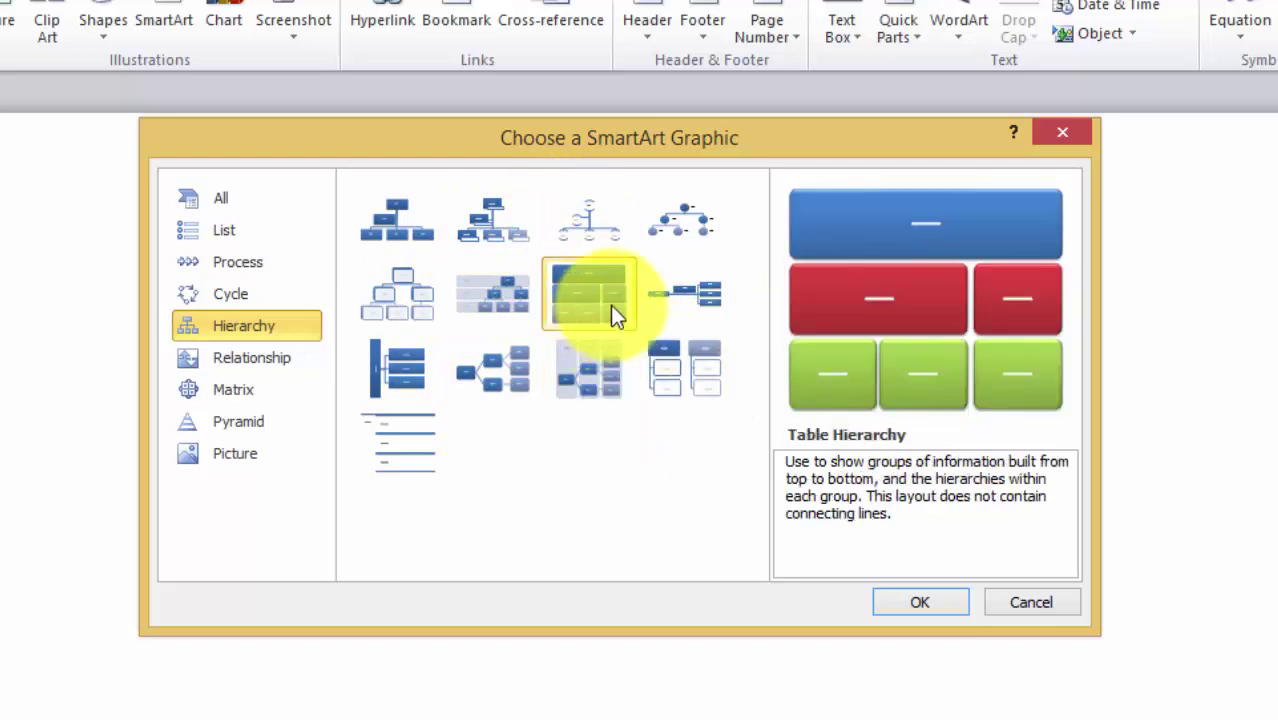
click(693, 301)
click(689, 236)
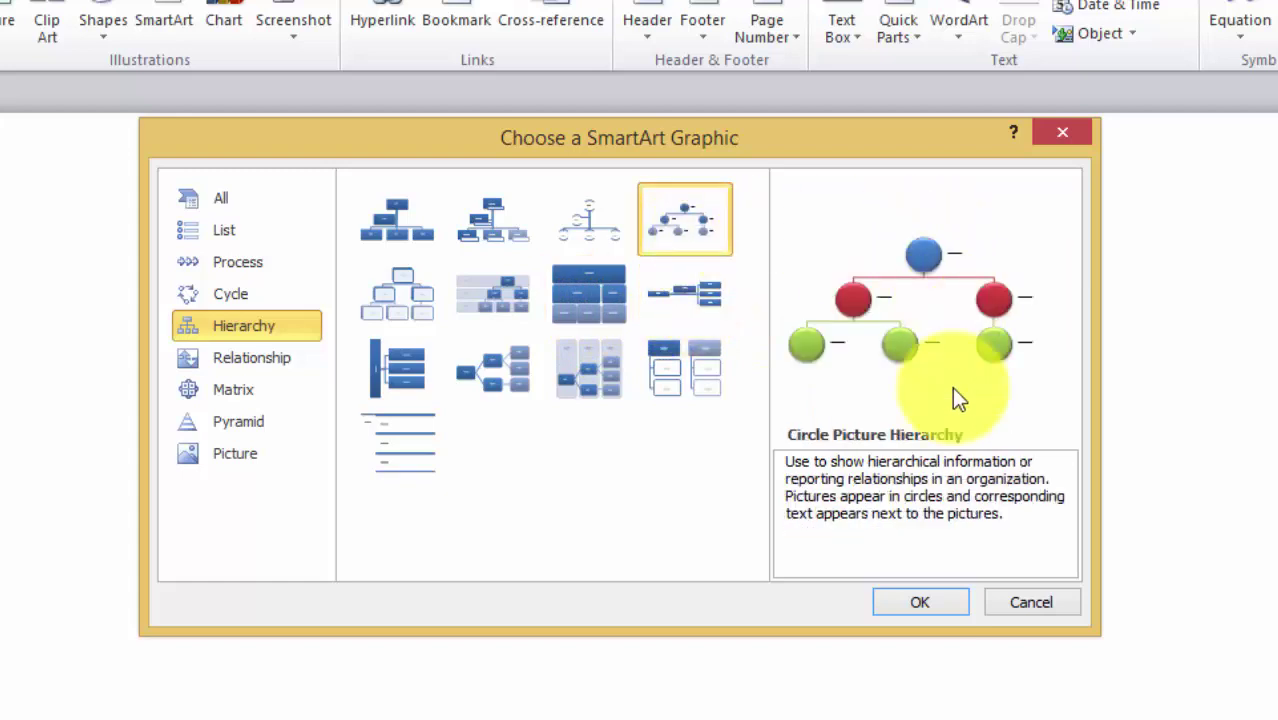
click(368, 236)
click(231, 357)
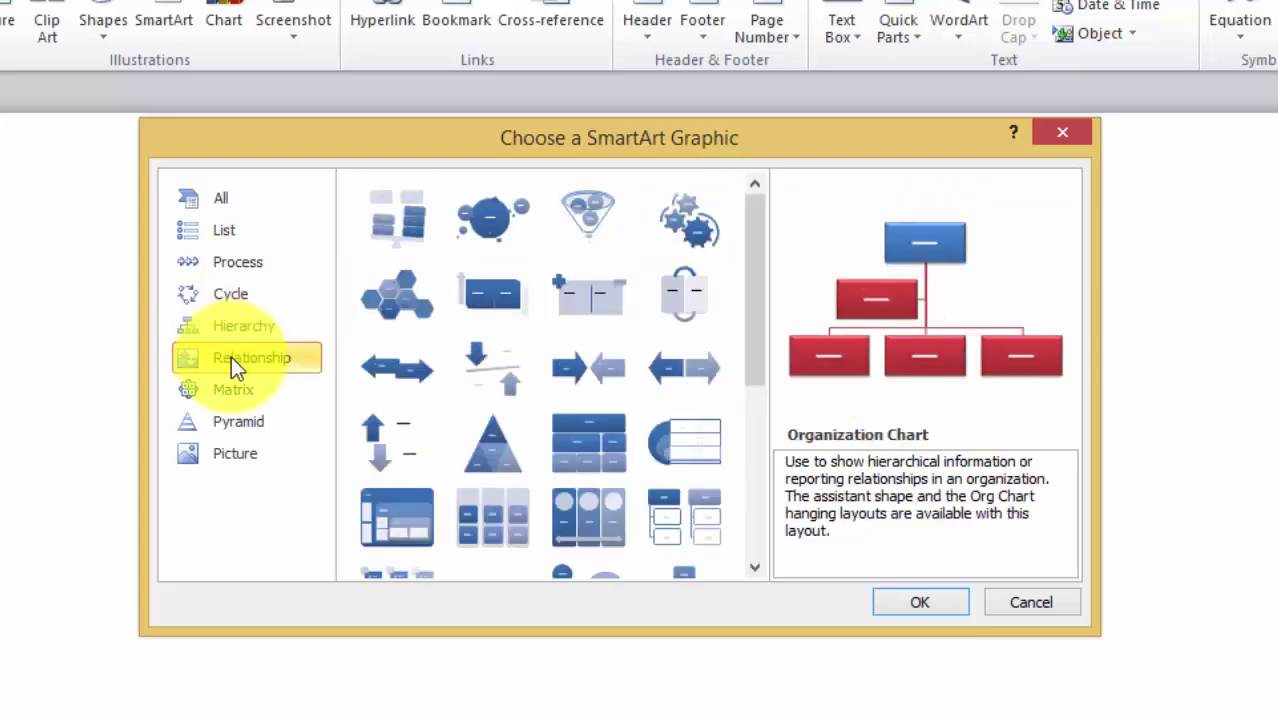
click(516, 287)
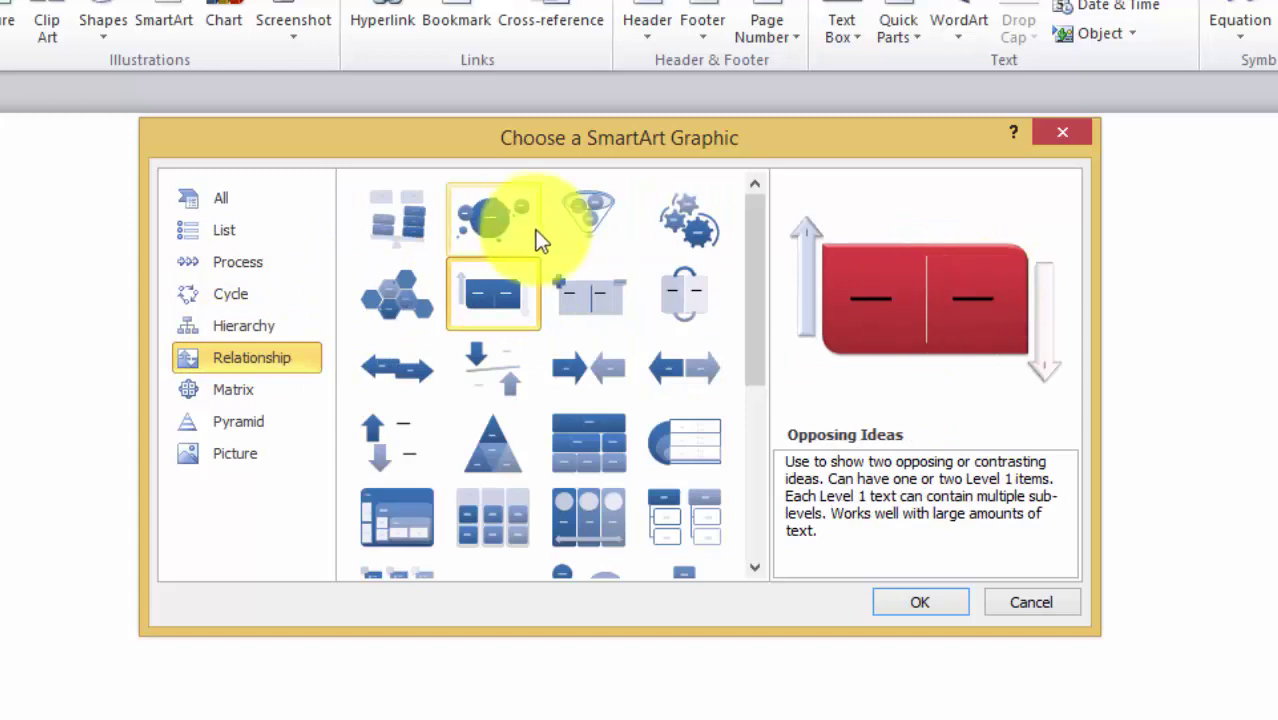
click(493, 220)
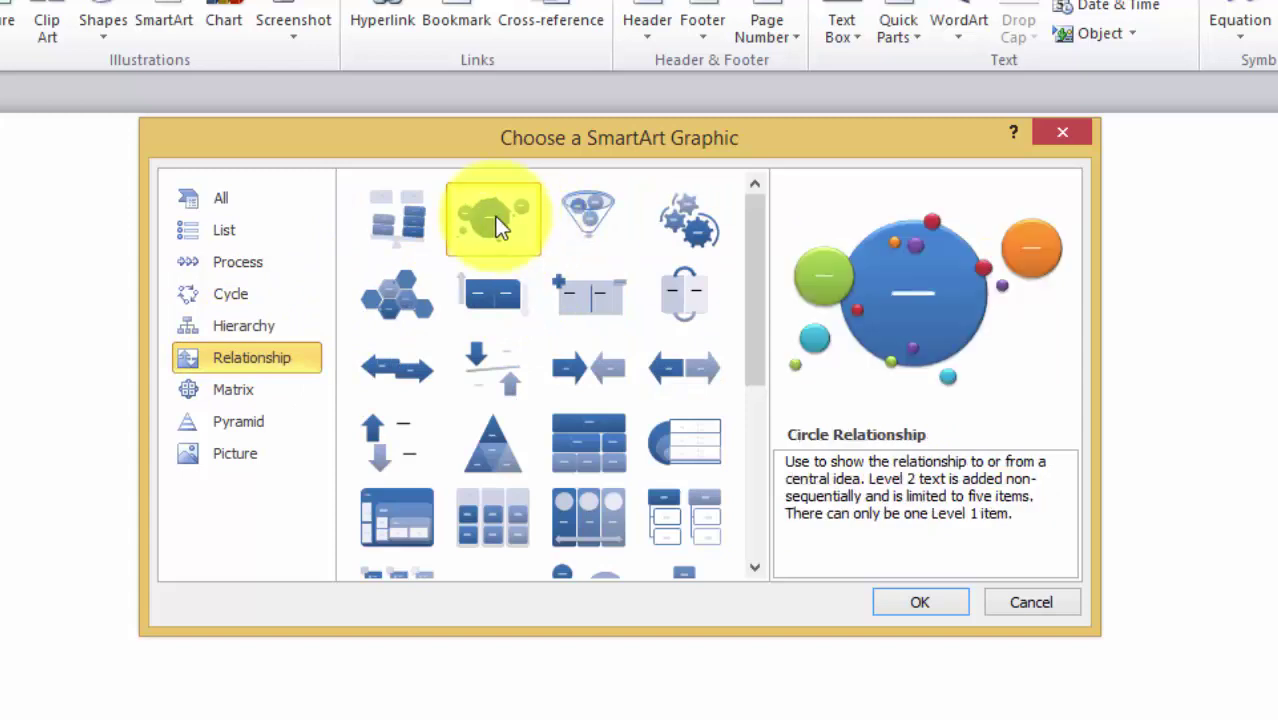
click(398, 240)
click(387, 318)
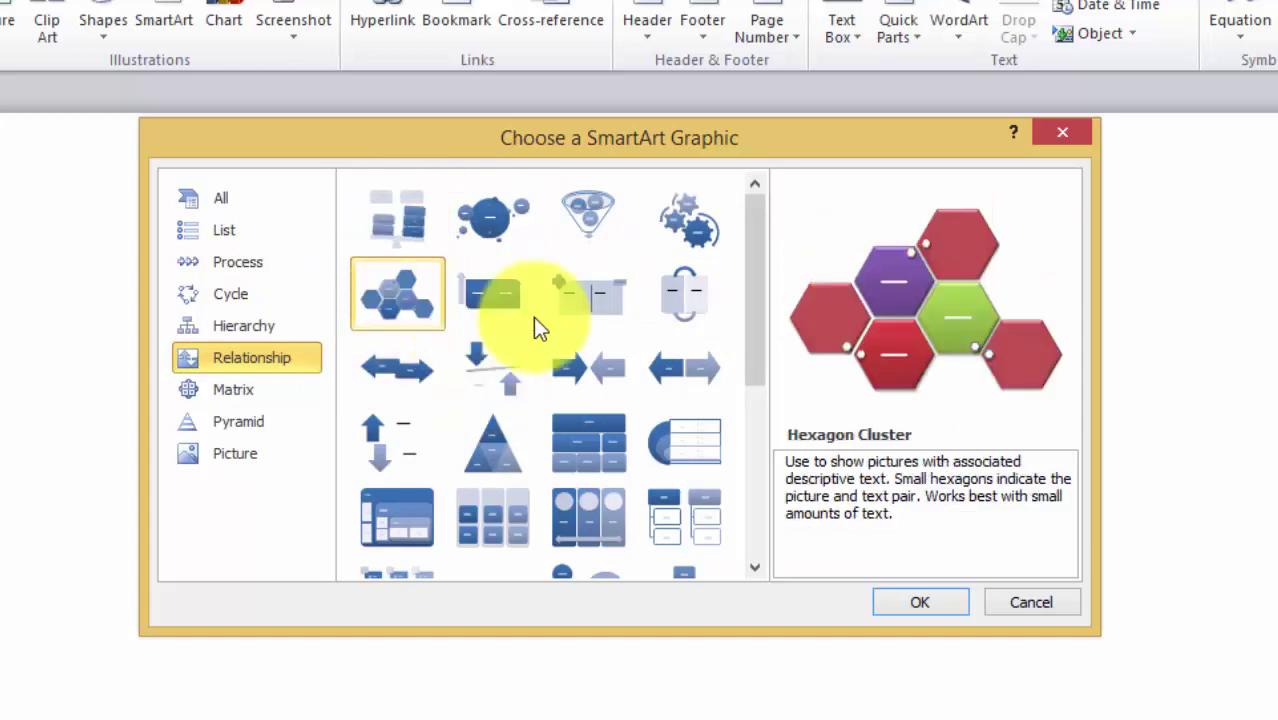
click(390, 378)
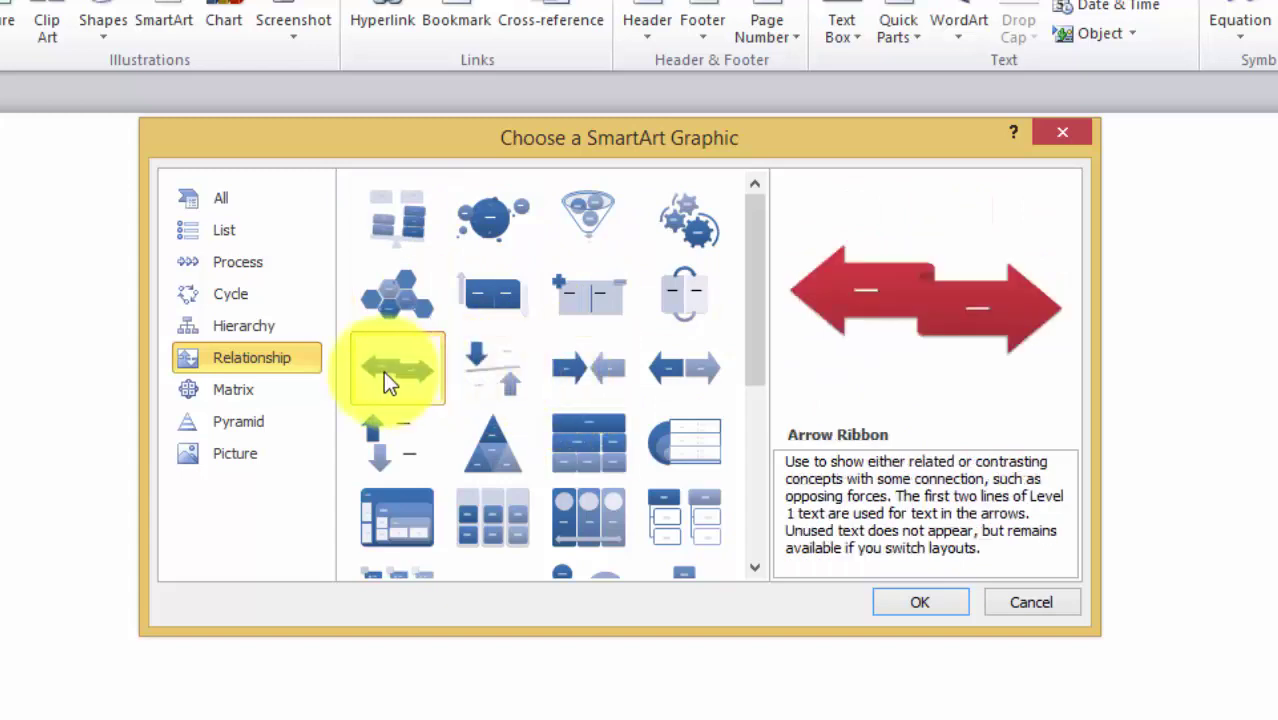
Return to the Hierarchy category and insert the Hierarchy layout
click(242, 330)
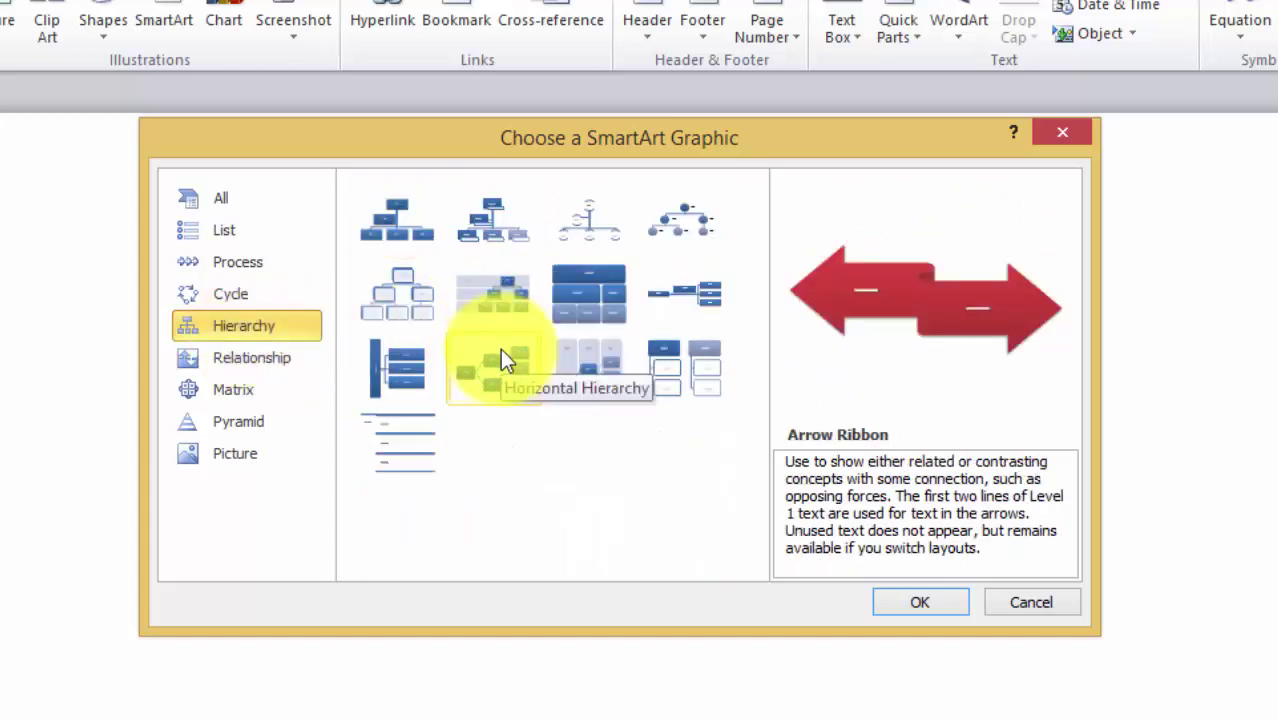
click(565, 362)
click(437, 355)
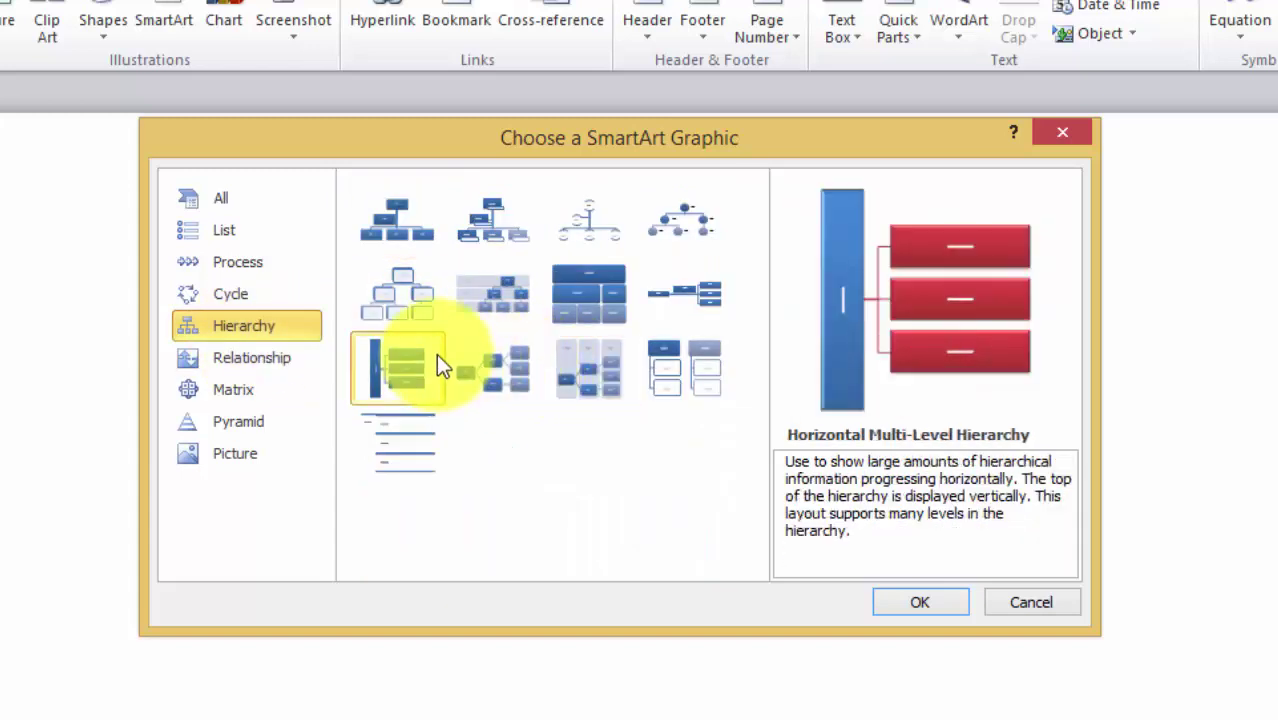
click(495, 300)
click(378, 310)
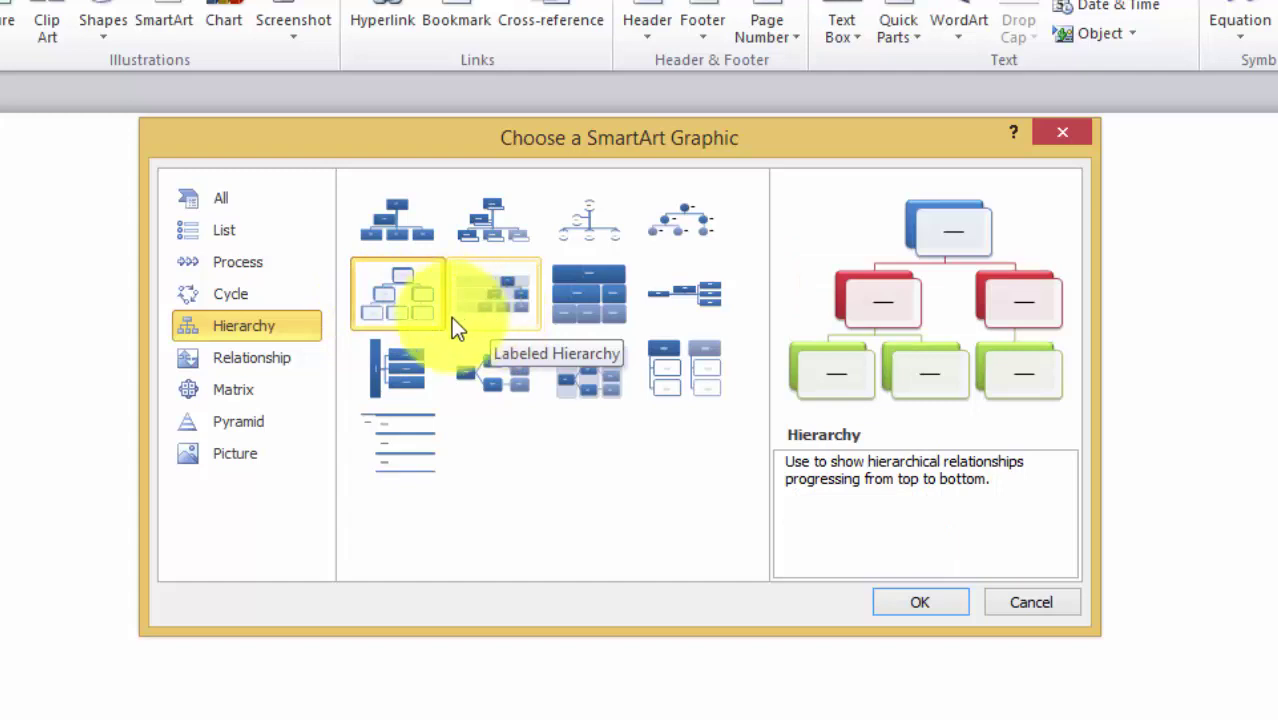
click(920, 600)
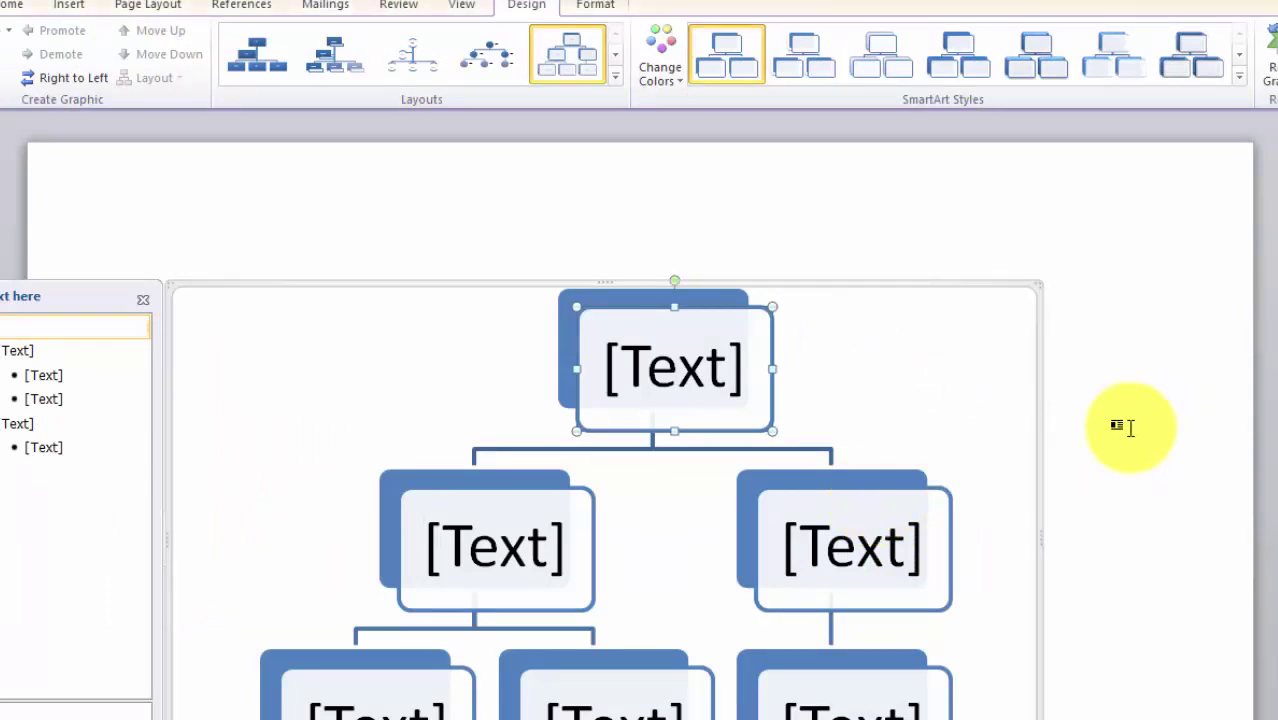
Enter CHAMREUN CEO on the first bullet of the text pane
scroll(1129, 433, down, 1)
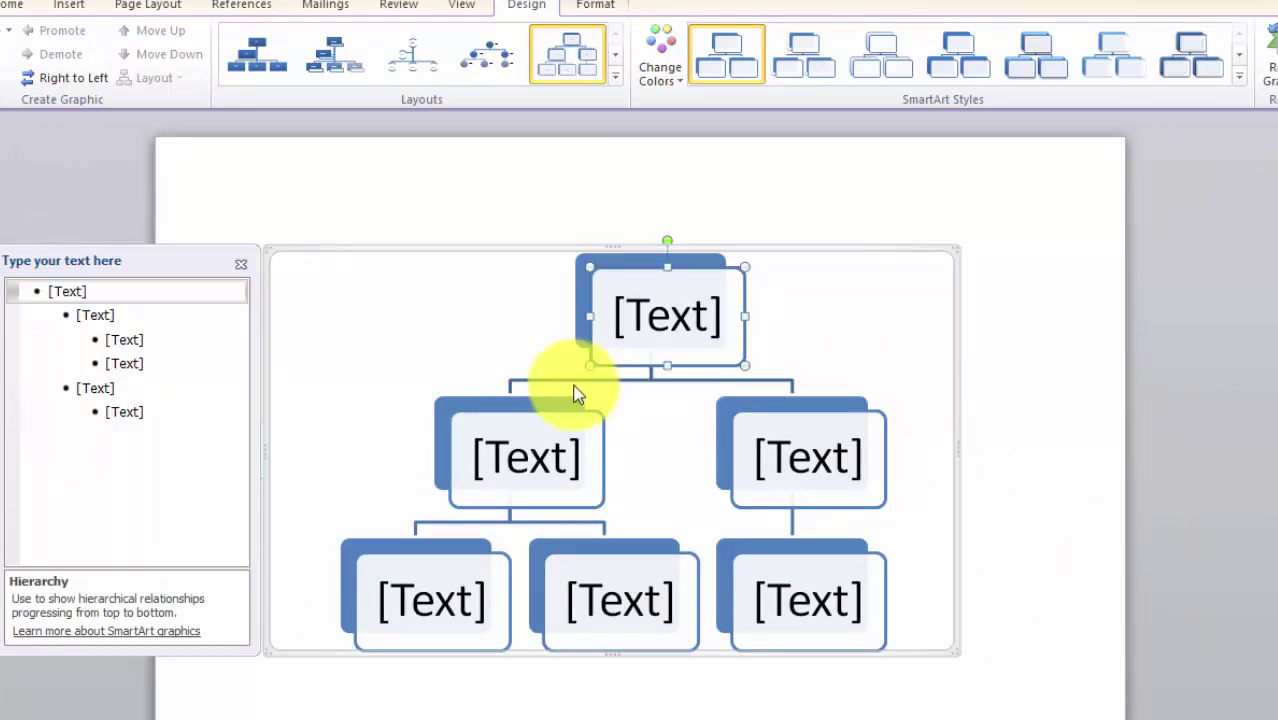
click(82, 292)
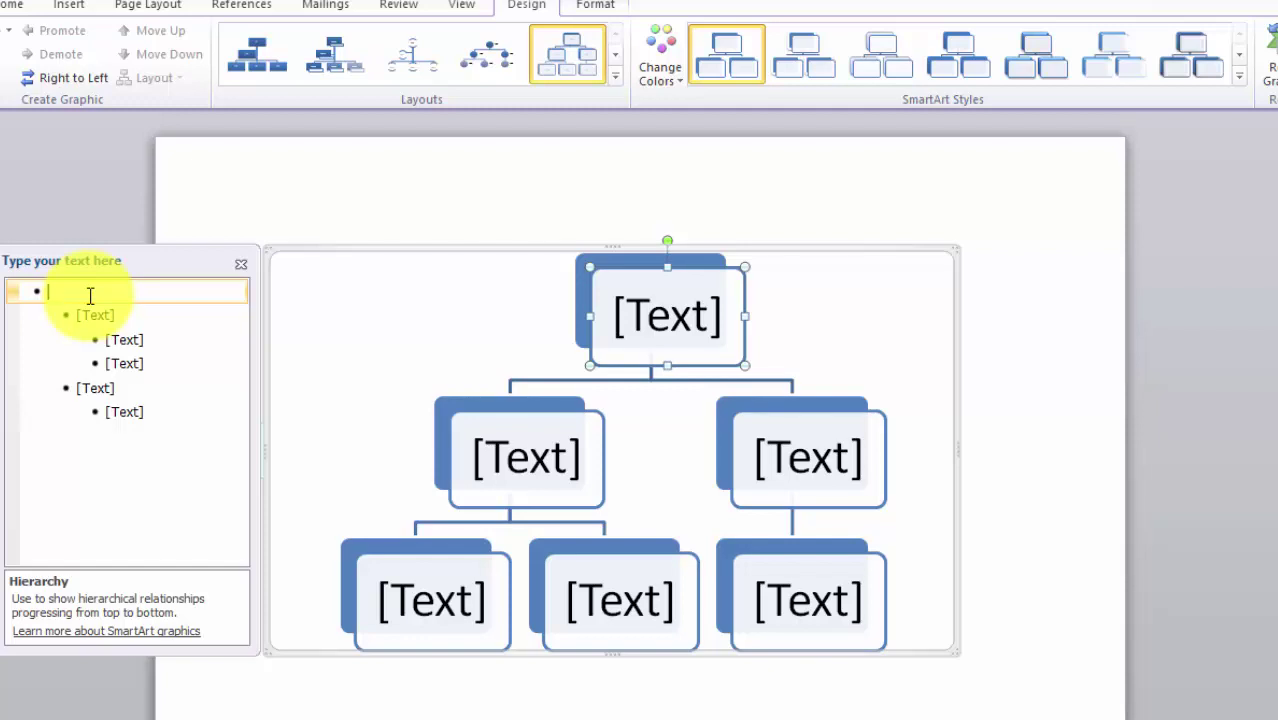
text(SAM)
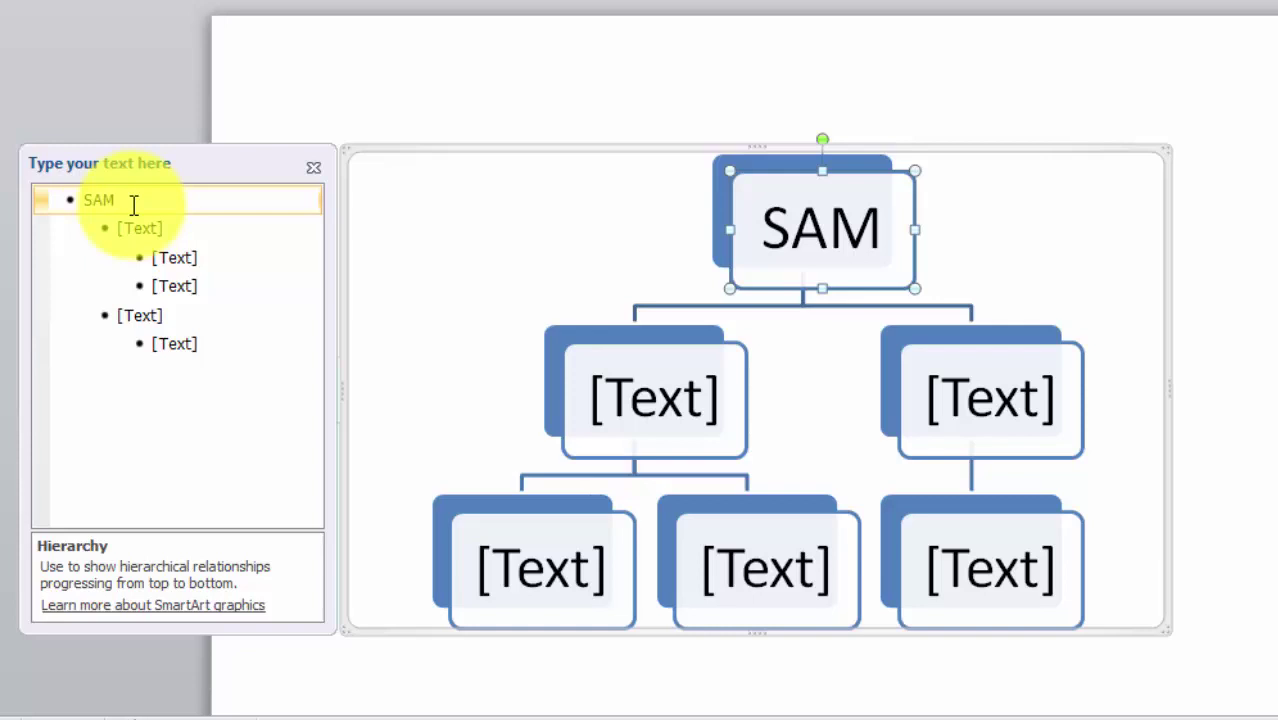
key(BackSpace)
key(BackSpace)
key(BackSpace)
text(CH)
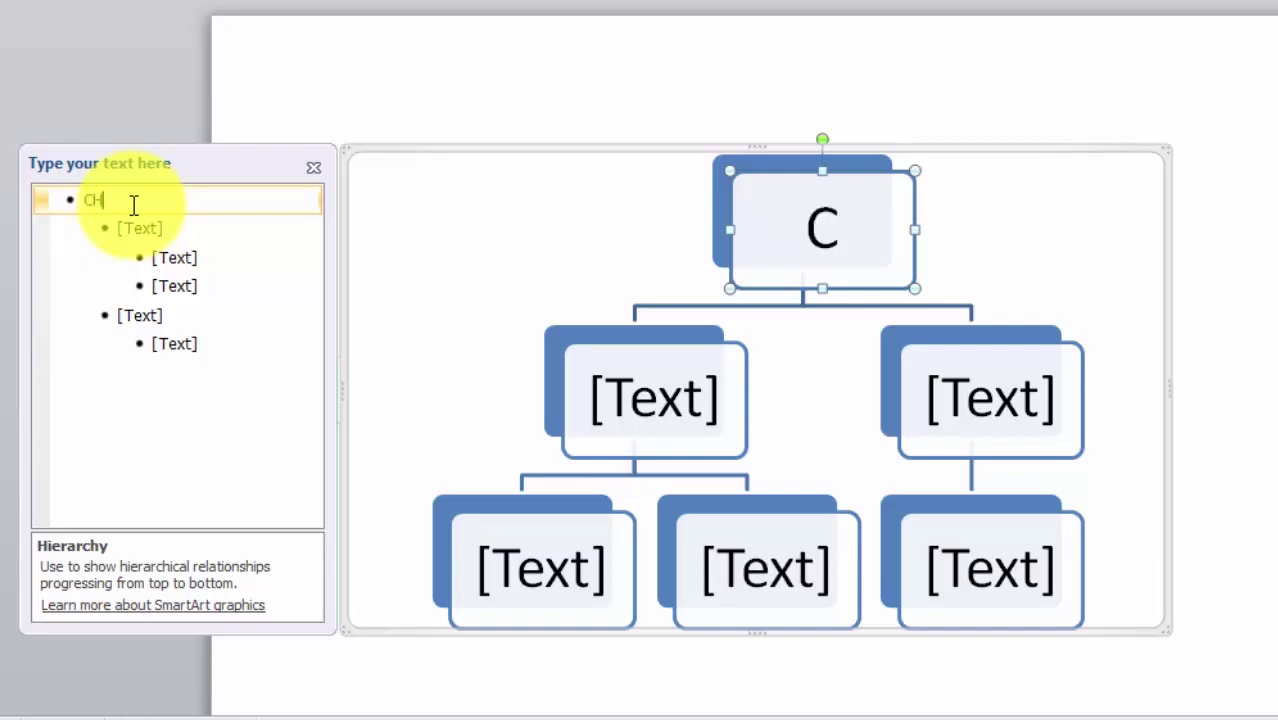
text(AMREUN )
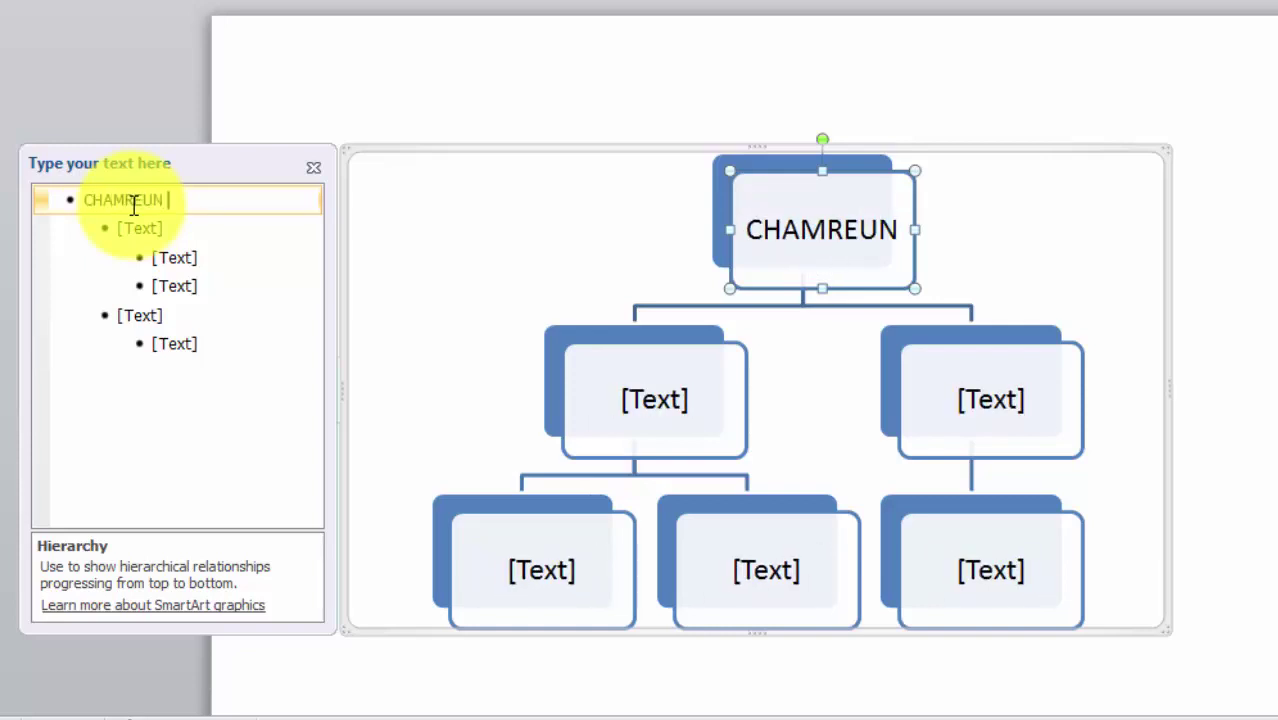
text(CEO)
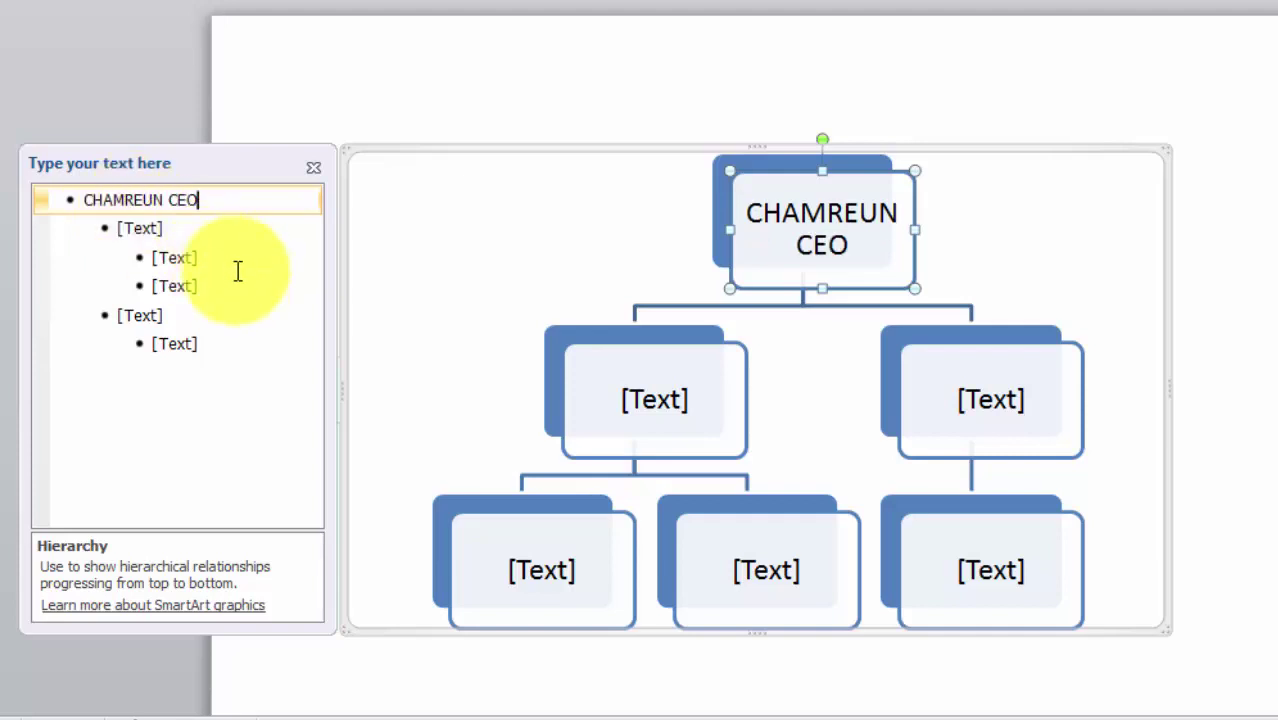
Type GM,TOLA on the first second-level bullet and GM Assistence on the bullet below
click(150, 230)
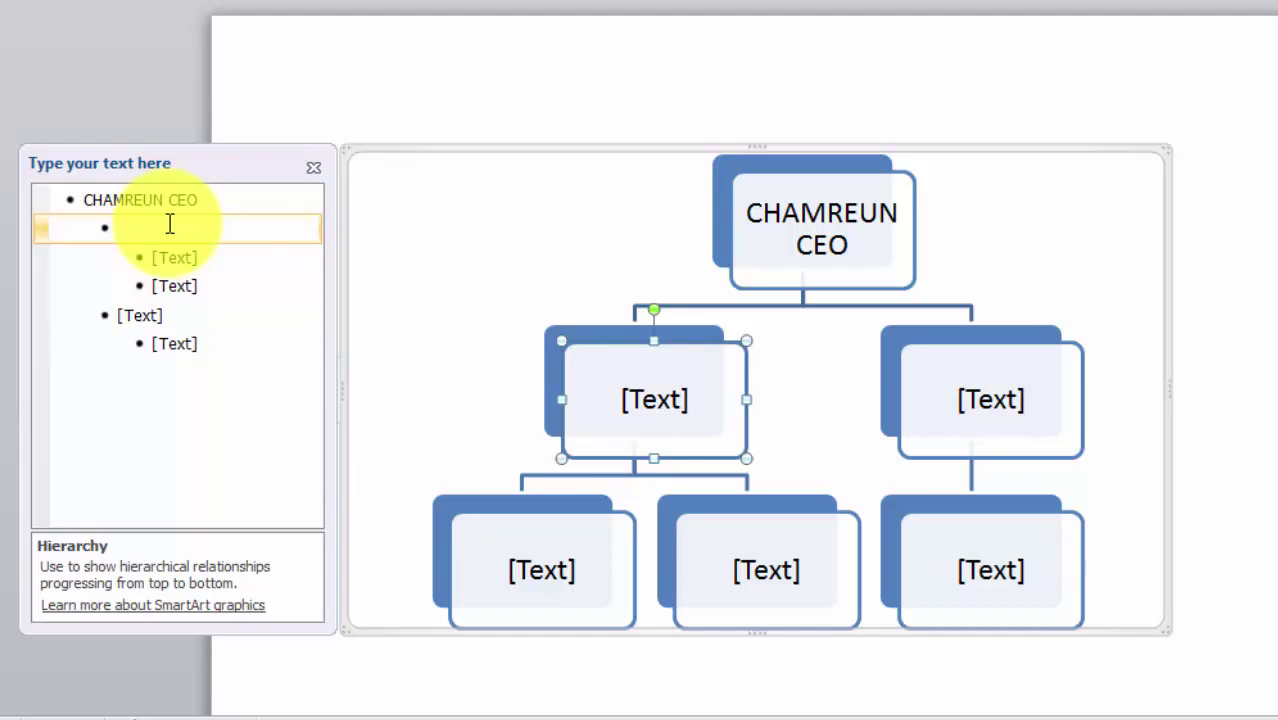
text(GM)
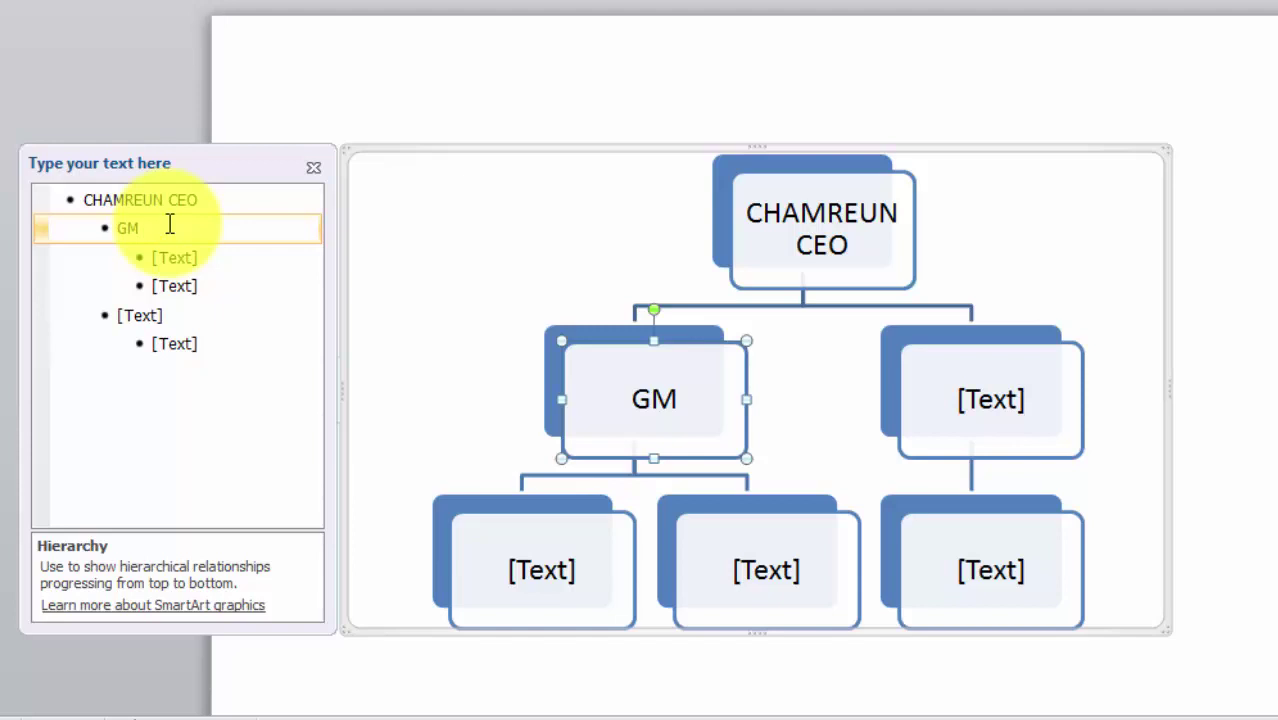
key(BackSpace)
key(BackSpace)
text(GM)
text(L)
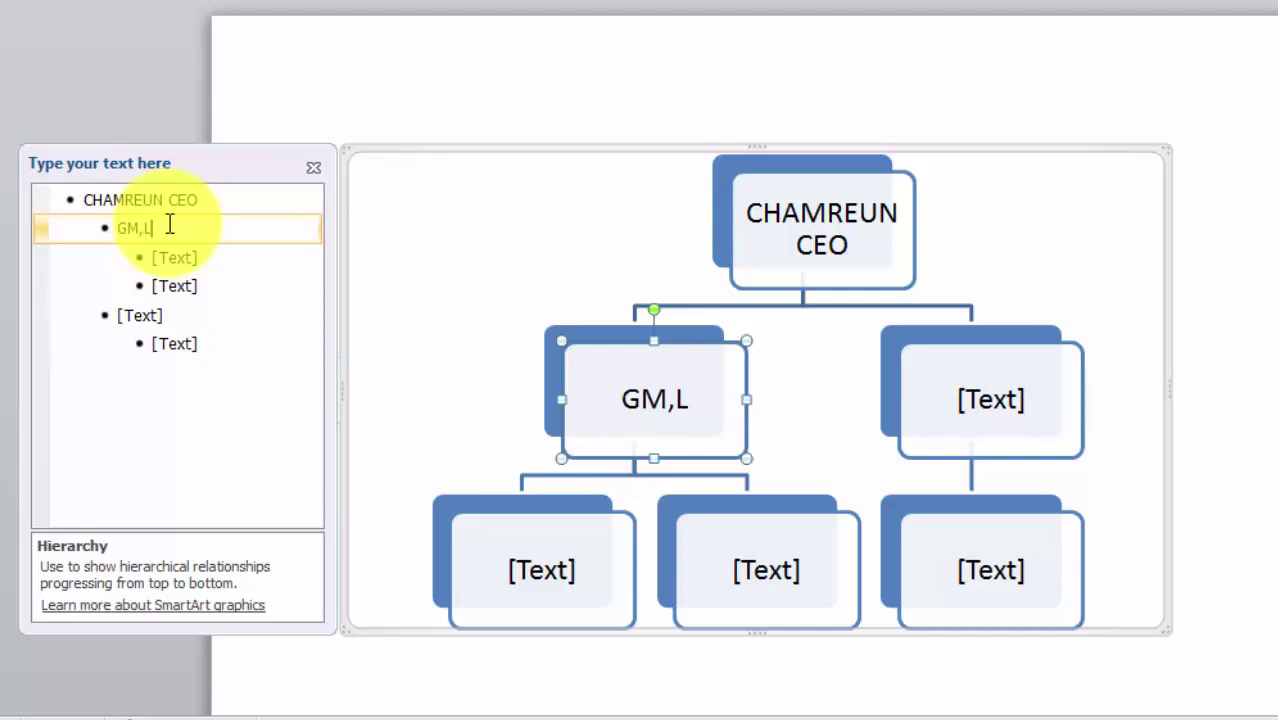
key(BackSpace)
text(TOtla)
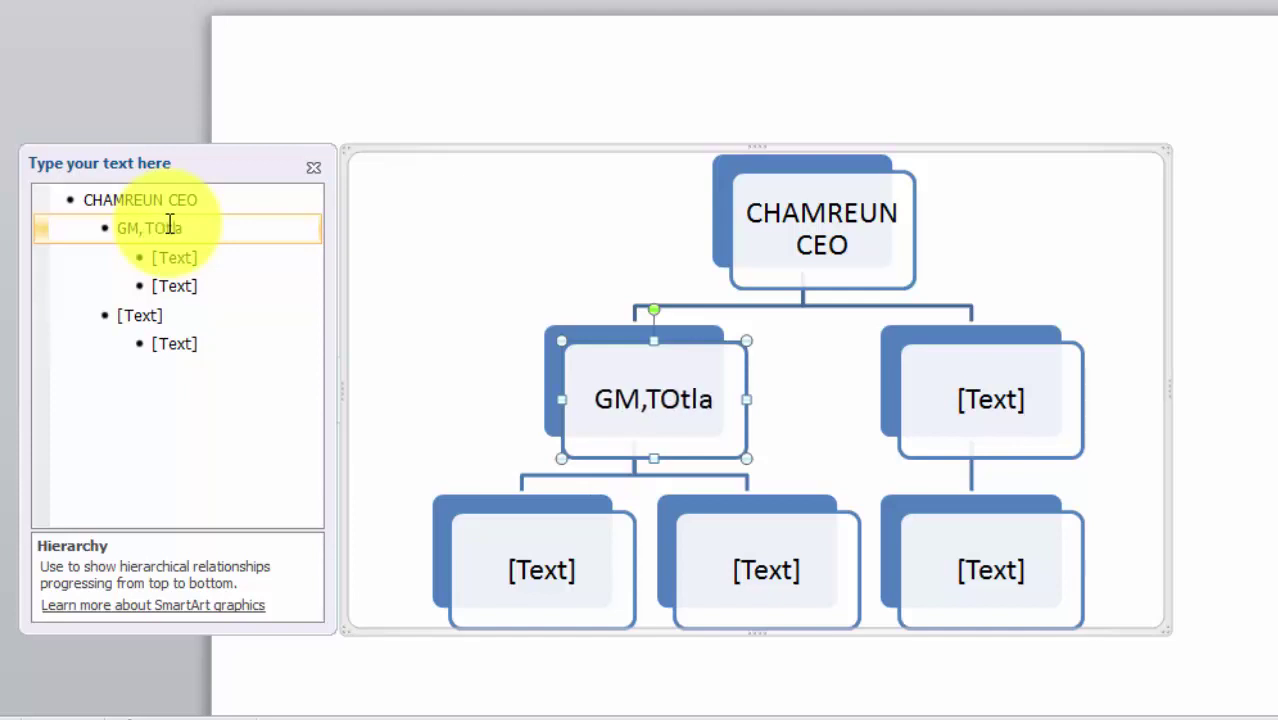
key(BackSpace)
key(BackSpace)
key(BackSpace)
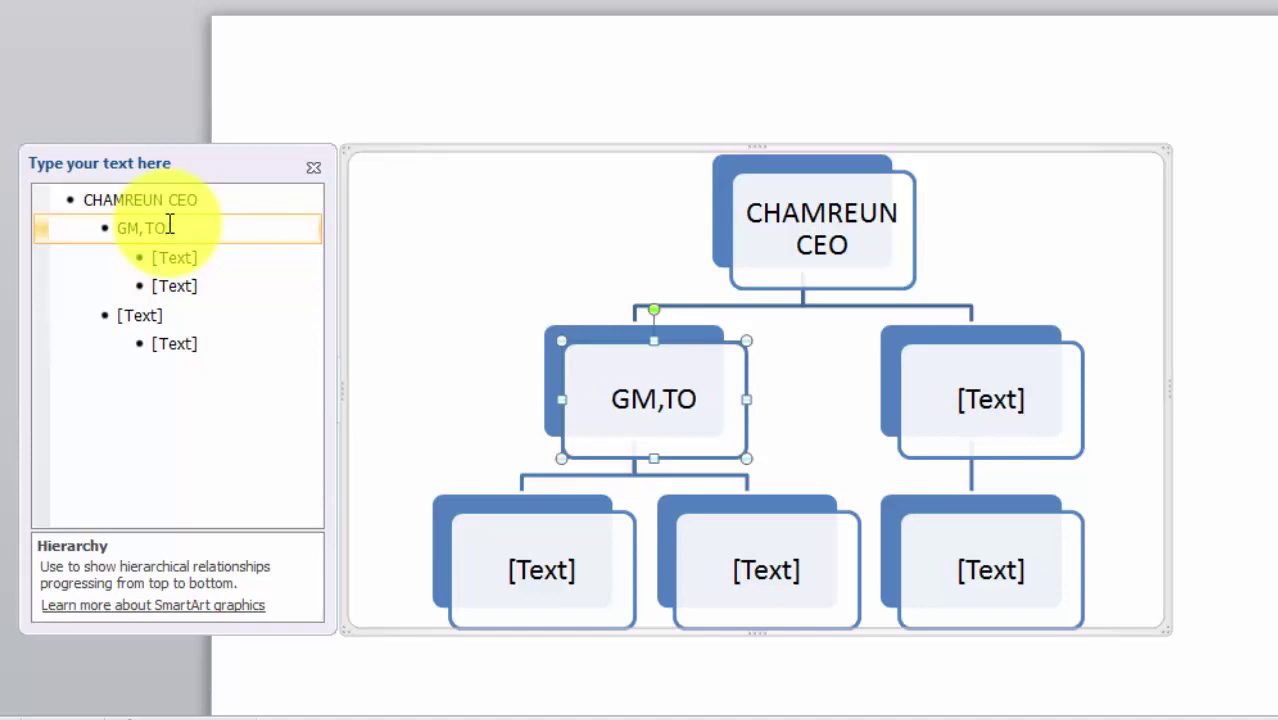
key(BackSpace)
text(O)
text(LA)
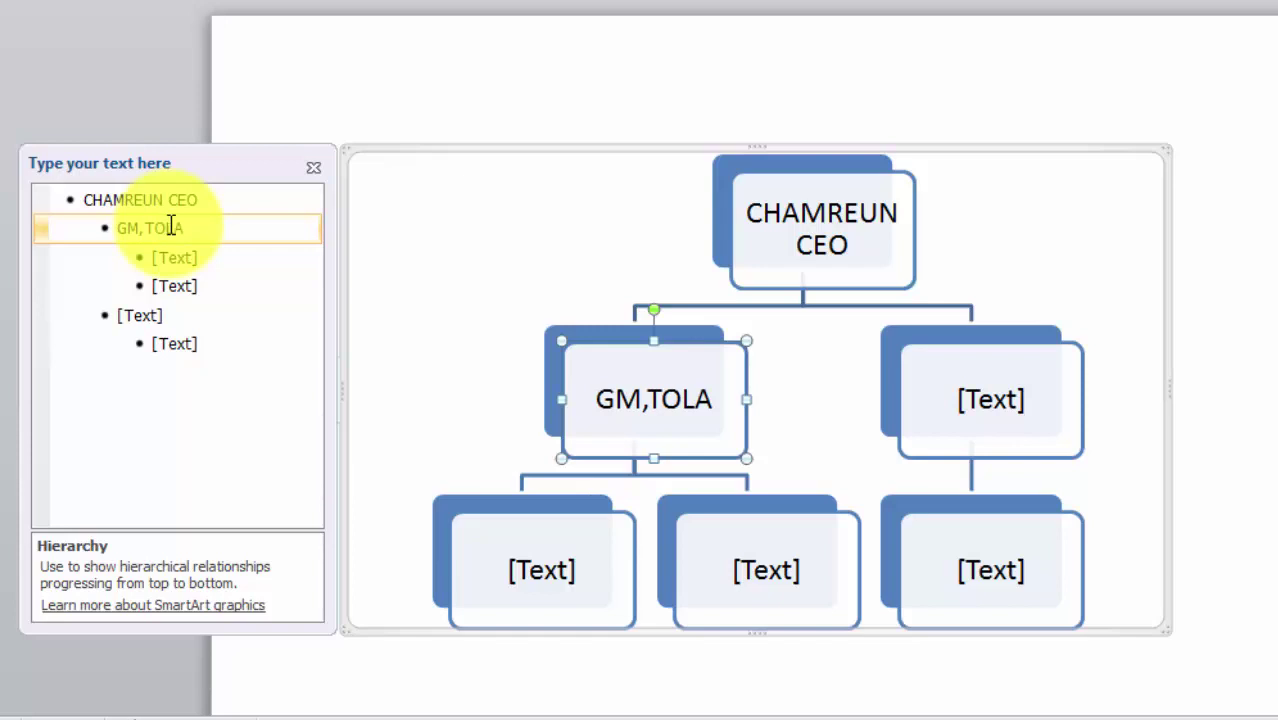
click(177, 260)
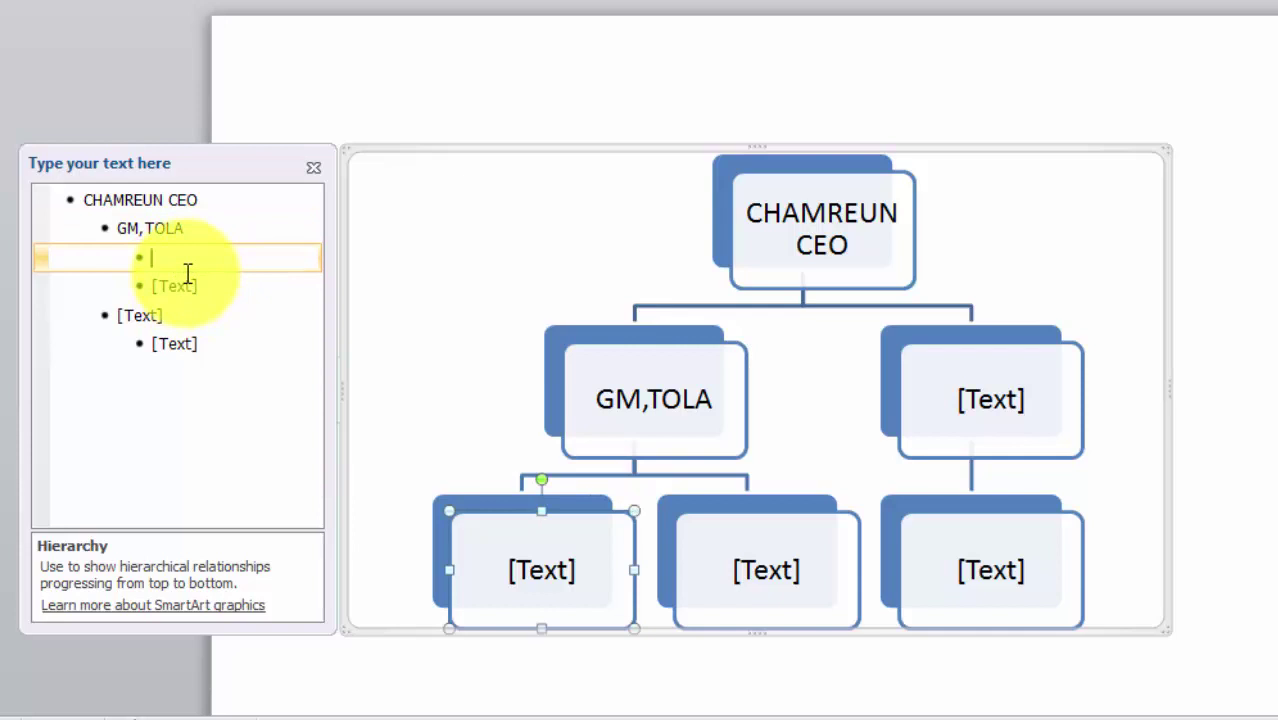
text(GM )
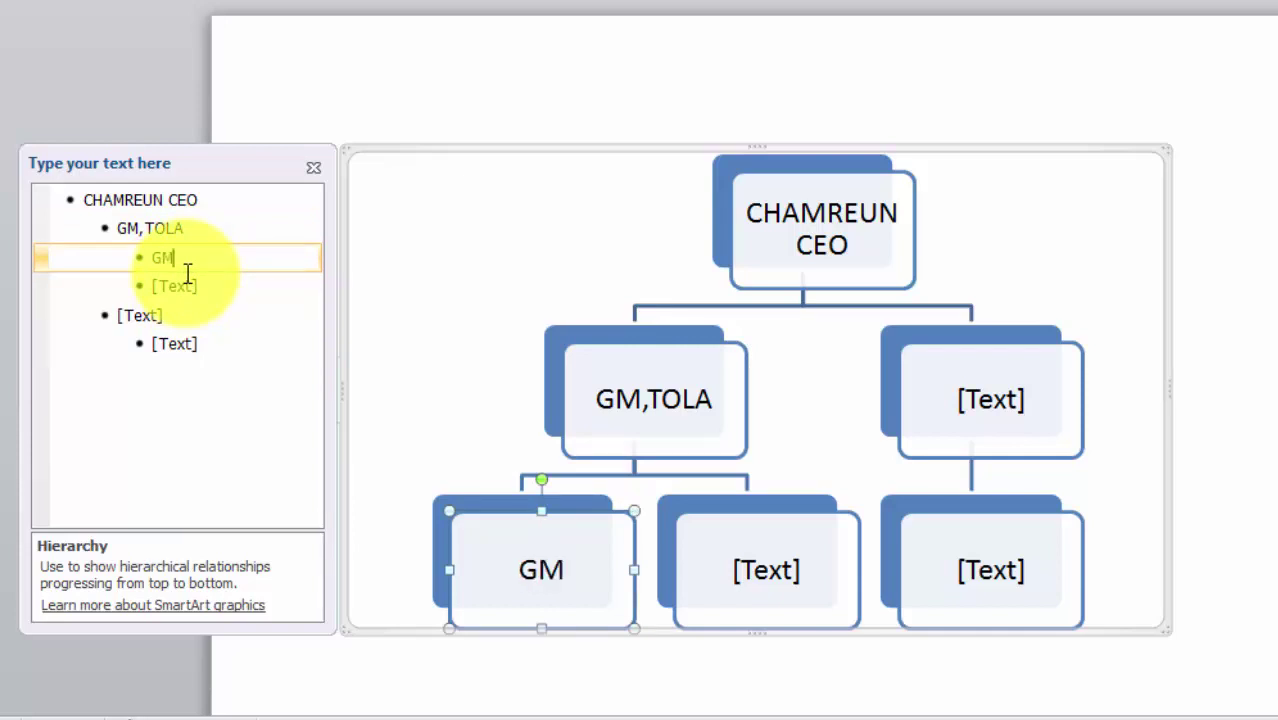
text(A)
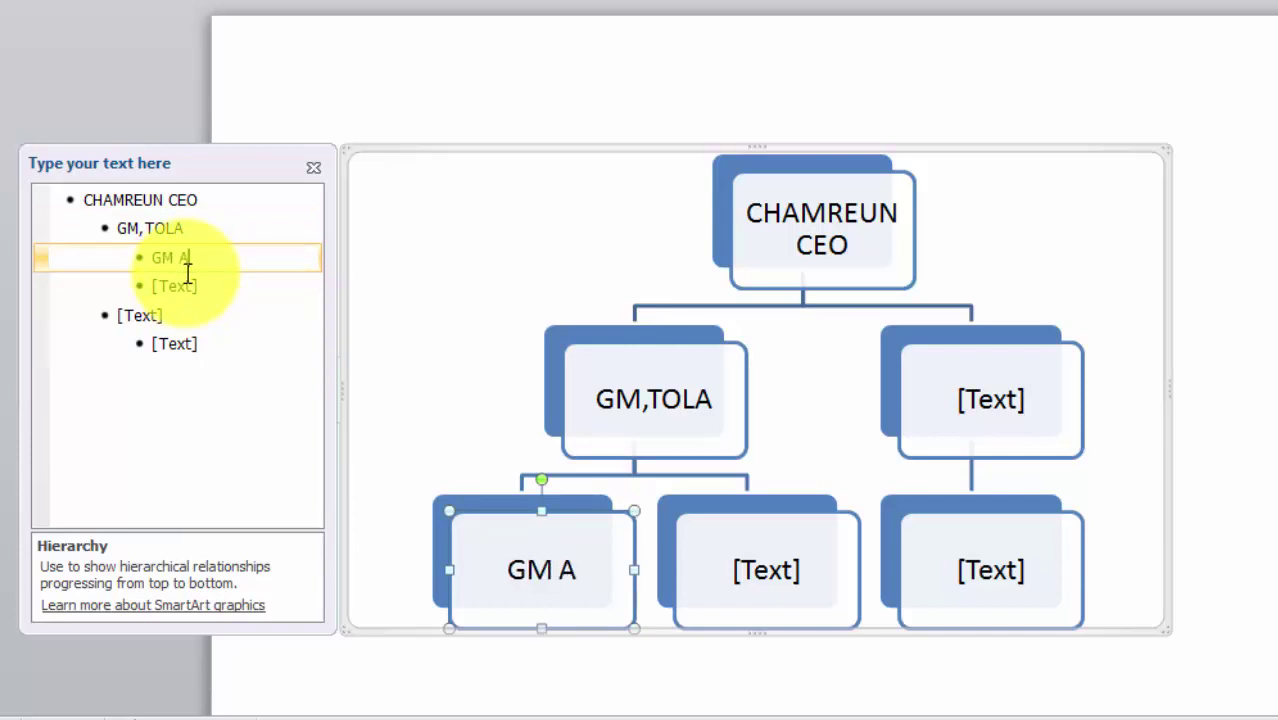
text(ssis)
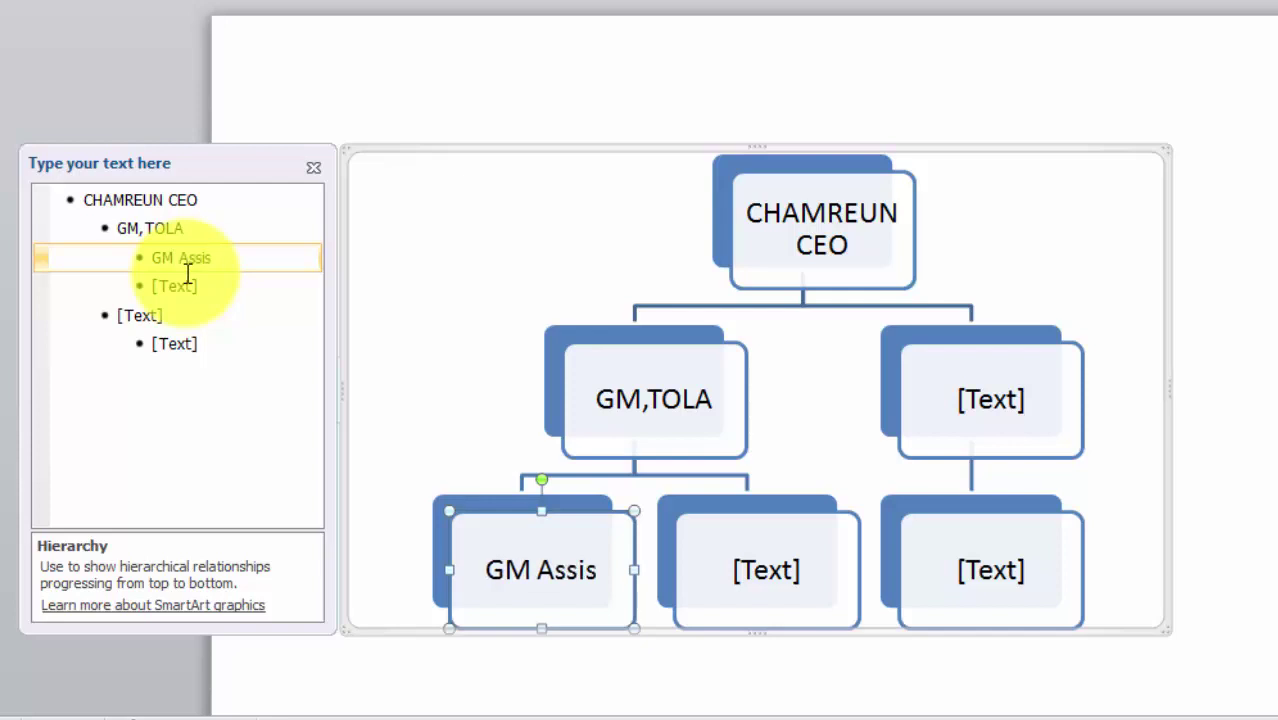
text(tence)
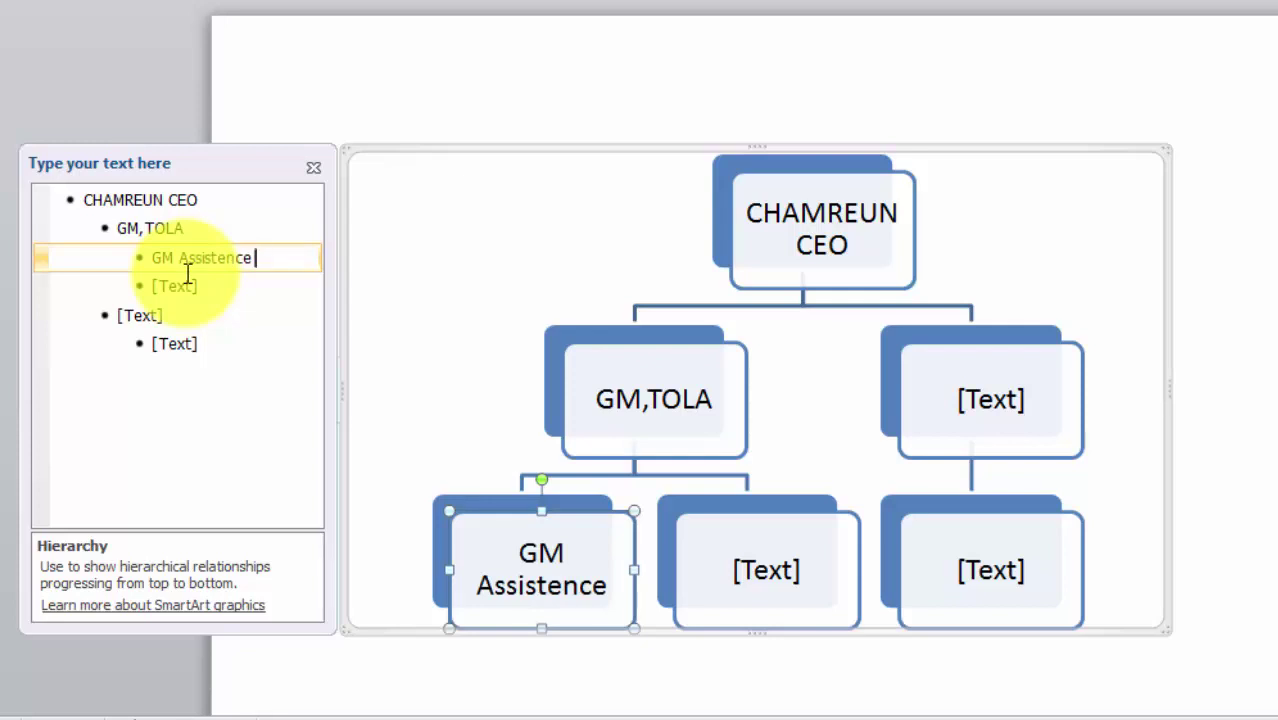
Copy the GM Assistence label and paste it into the right-hand manager box
drag(257, 258, 164, 268)
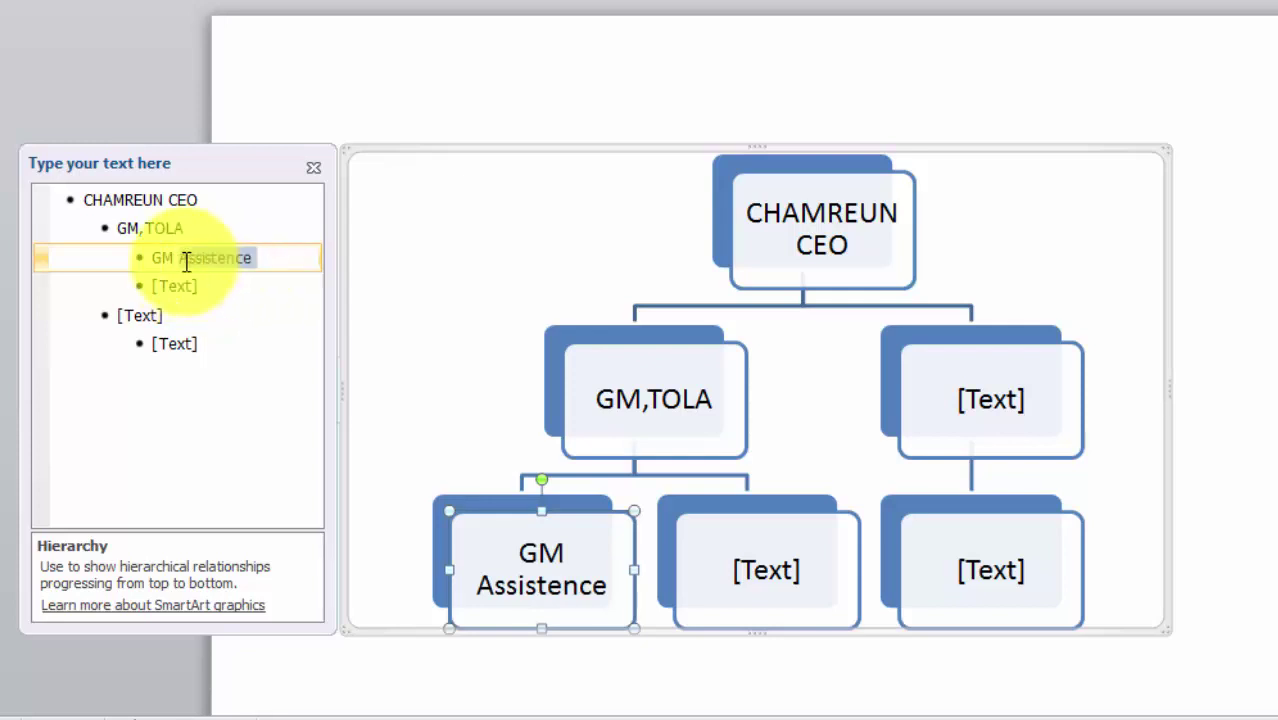
key(Delete)
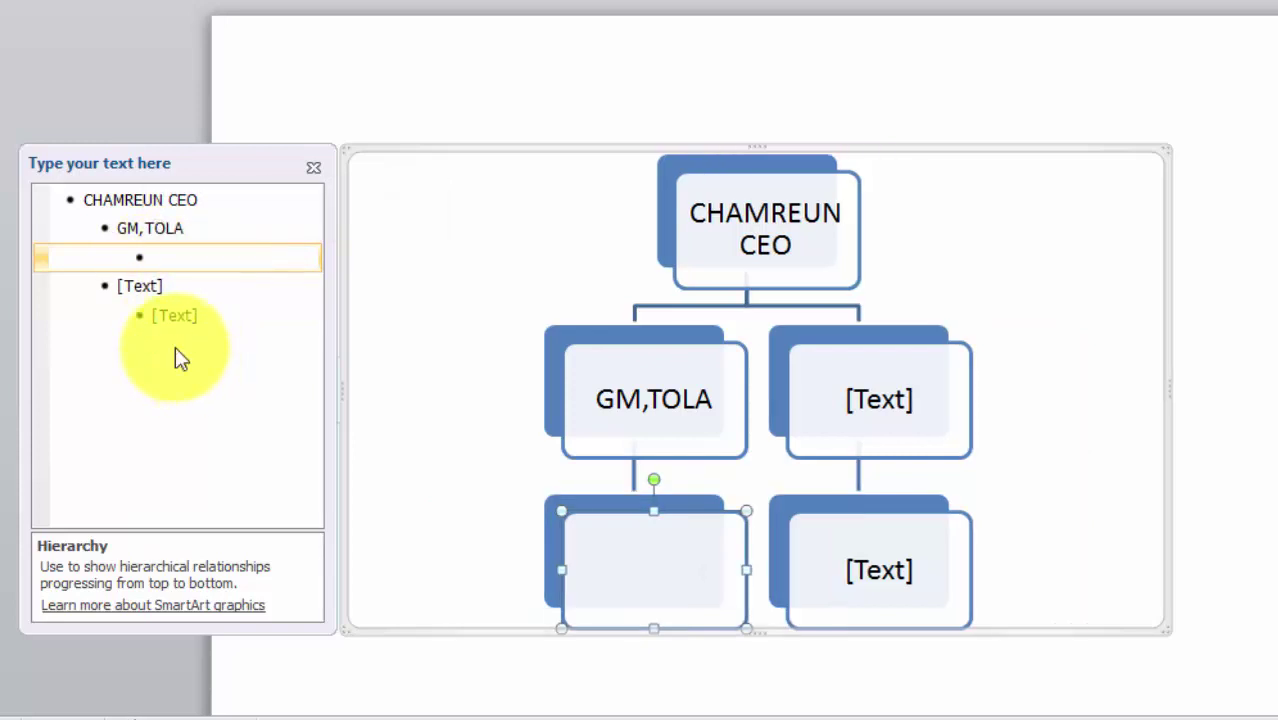
key(ctrl+z)
click(256, 258)
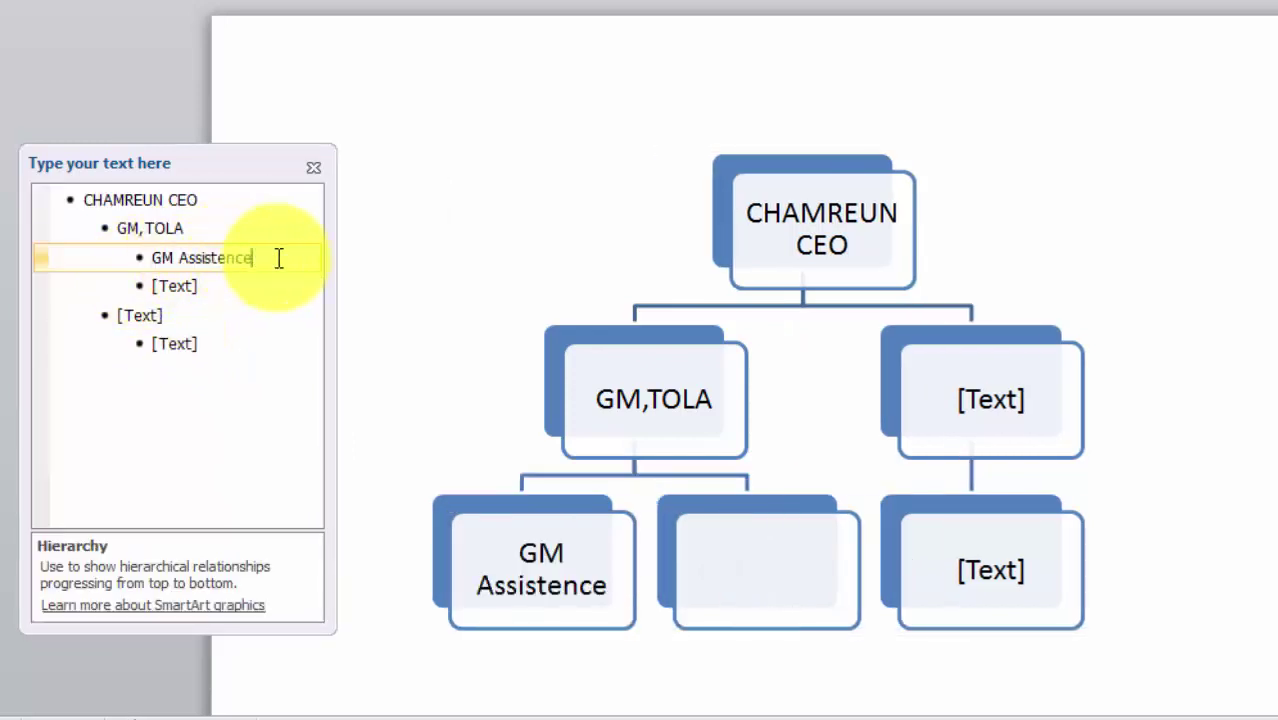
drag(256, 258, 148, 258)
key(ctrl+c)
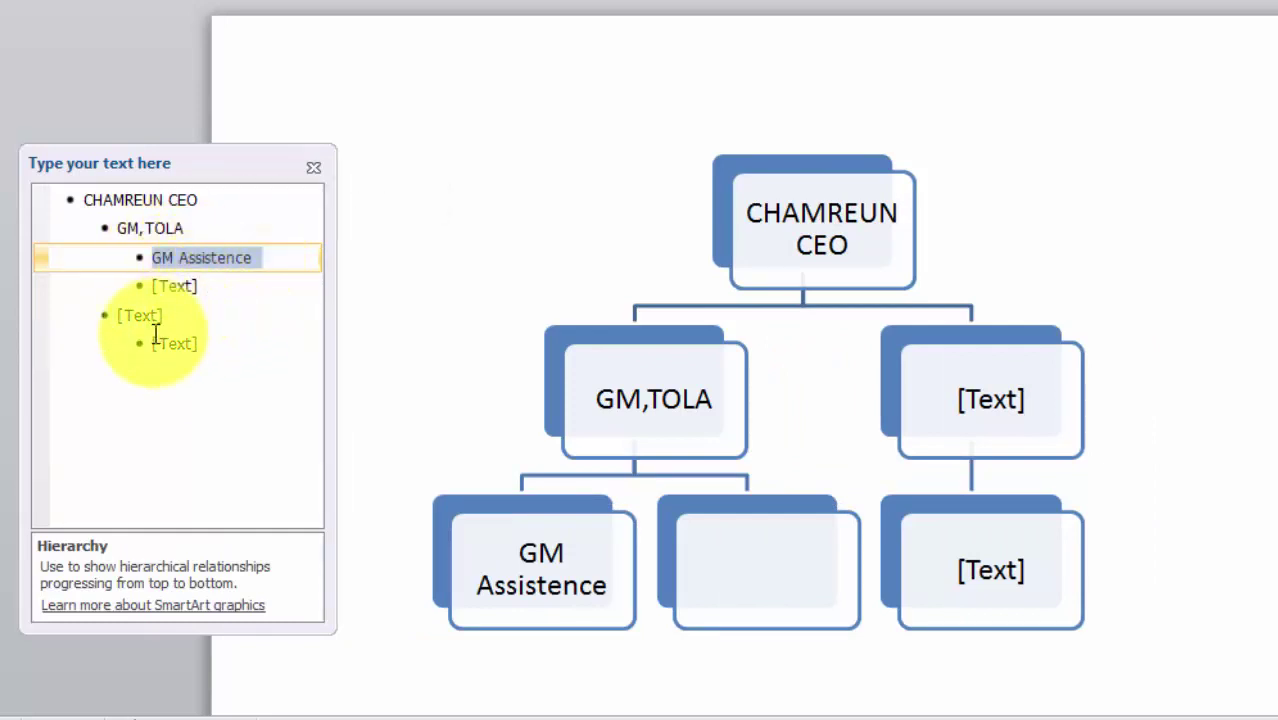
click(150, 315)
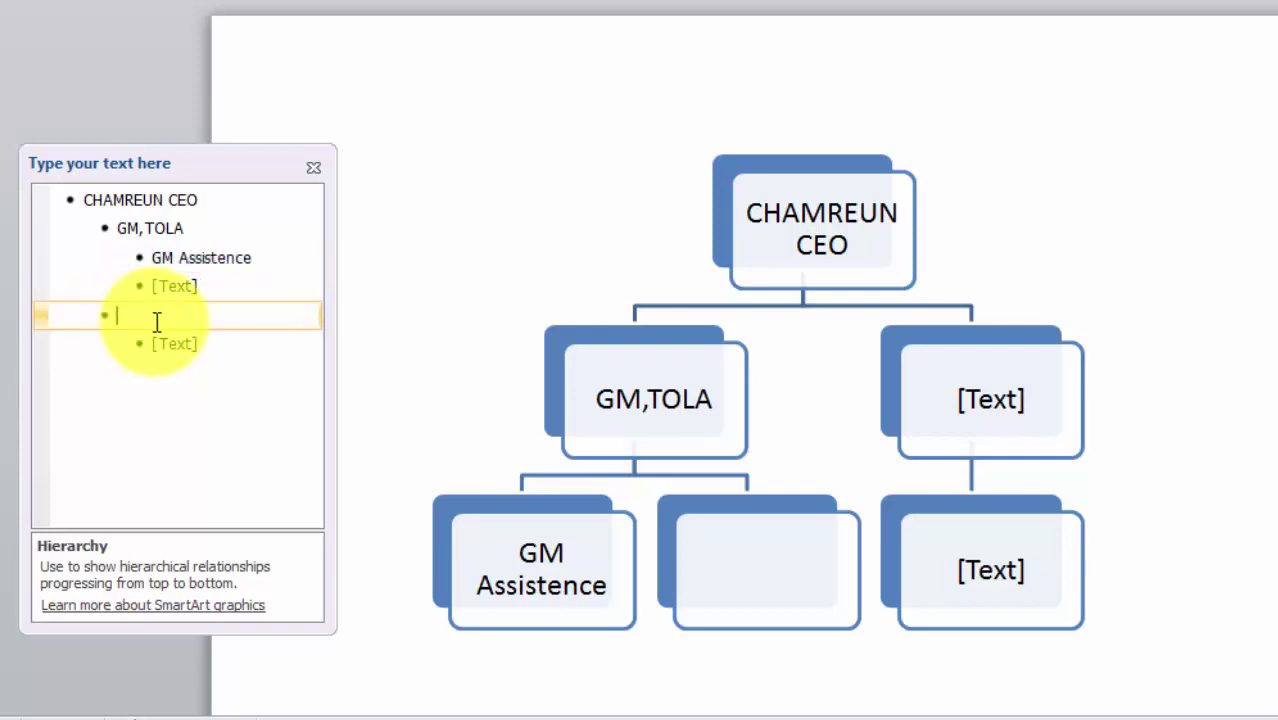
key(ctrl+v)
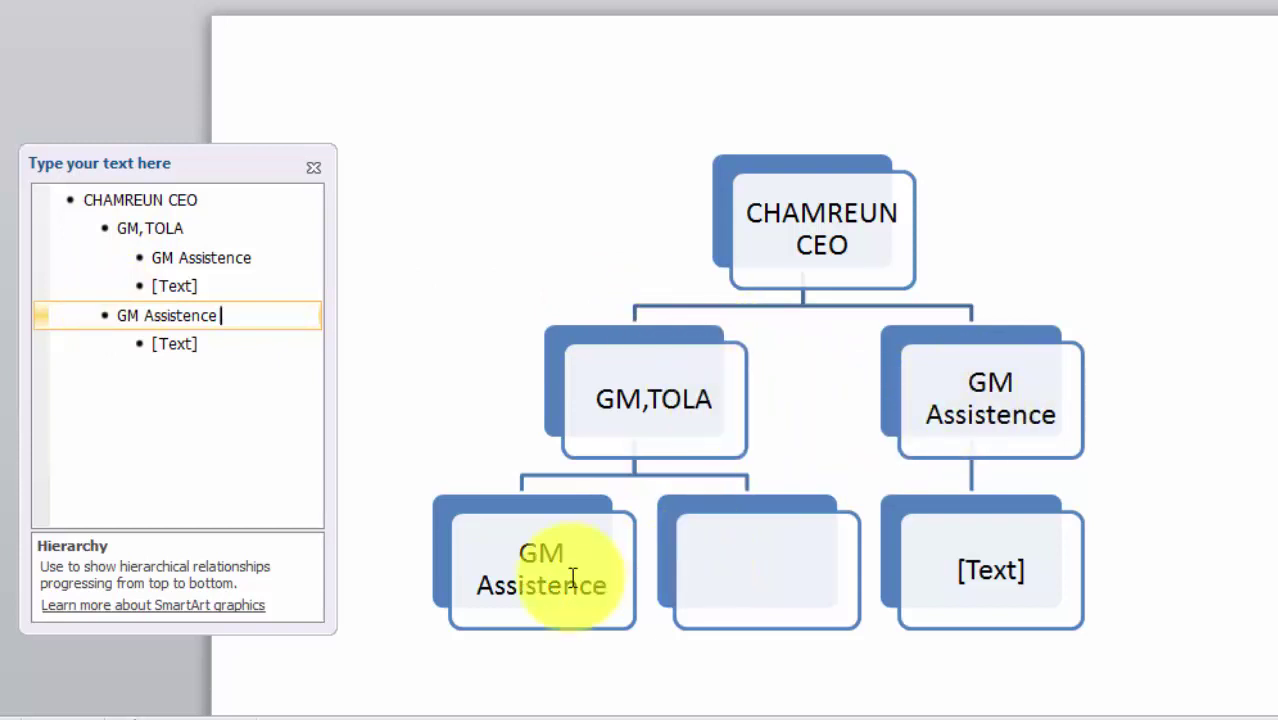
Change the first GM Assistence line under GM,TOLA to Finance Manager
click(257, 258)
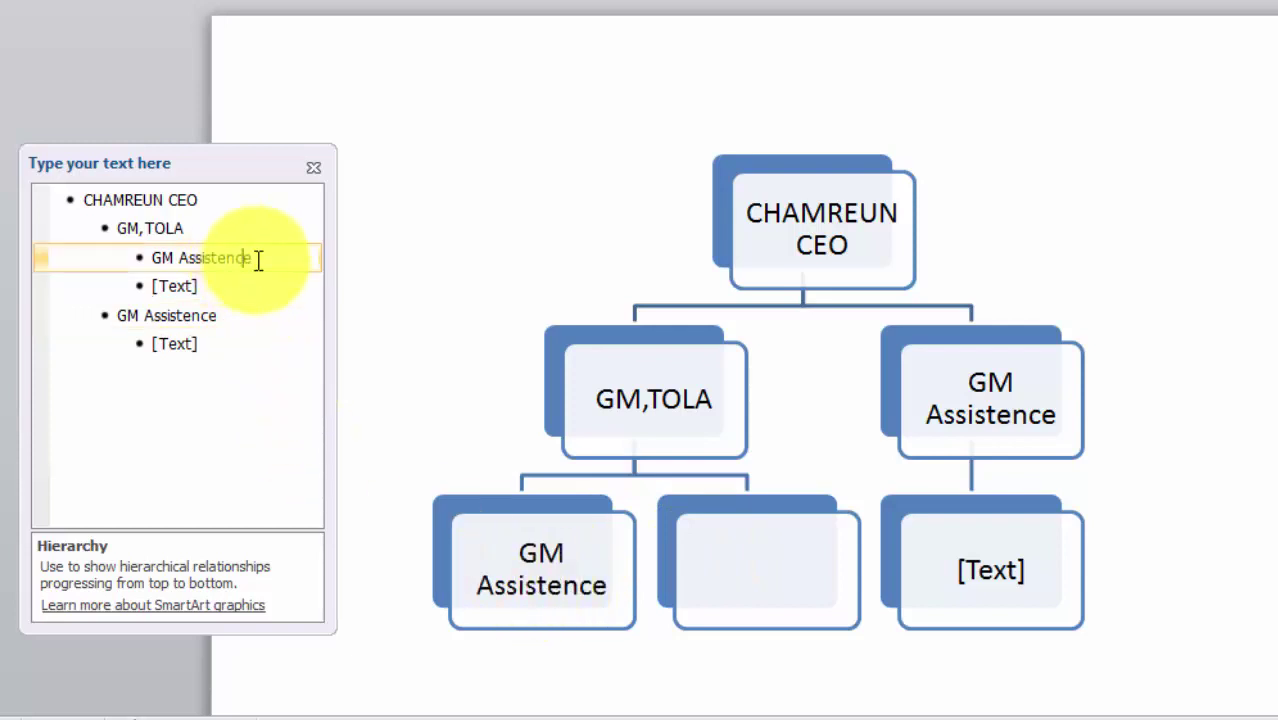
key(BackSpace)
key(BackSpace)
key(BackSpace)
key(BackSpace)
key(BackSpace)
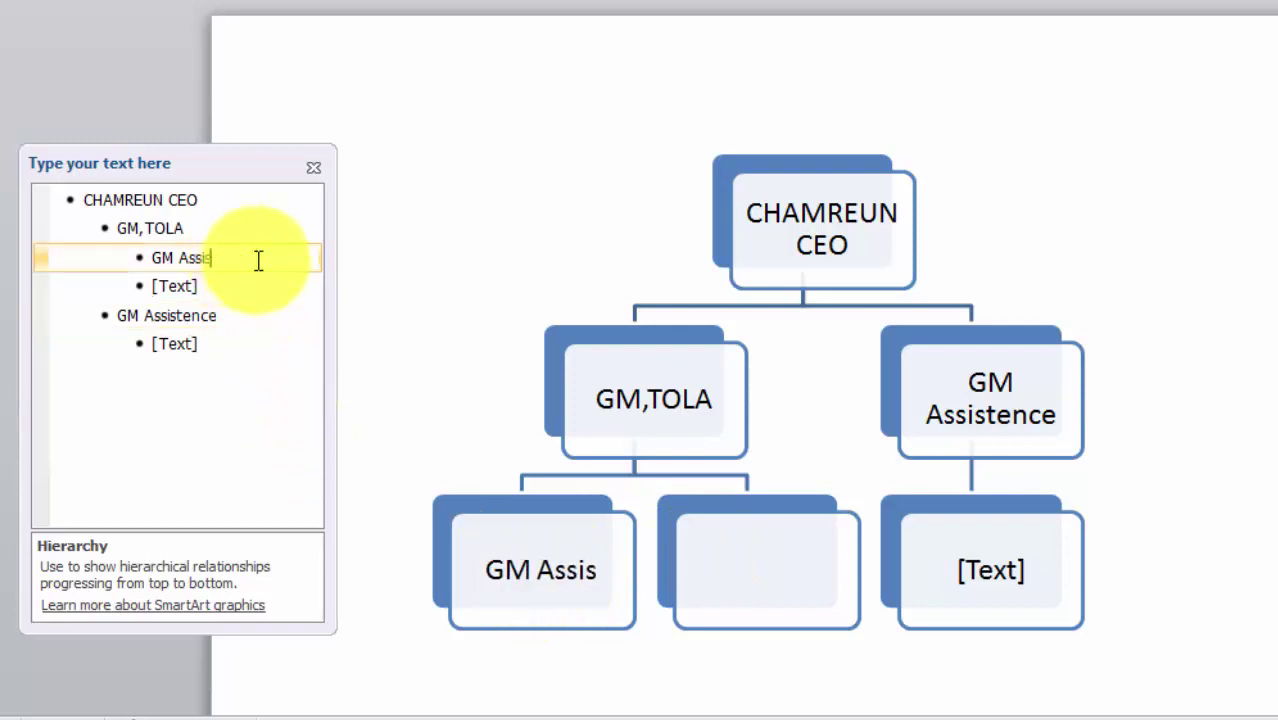
key(BackSpace)
key(BackSpace)
key(BackSpace)
key(BackSpace)
text(Fin)
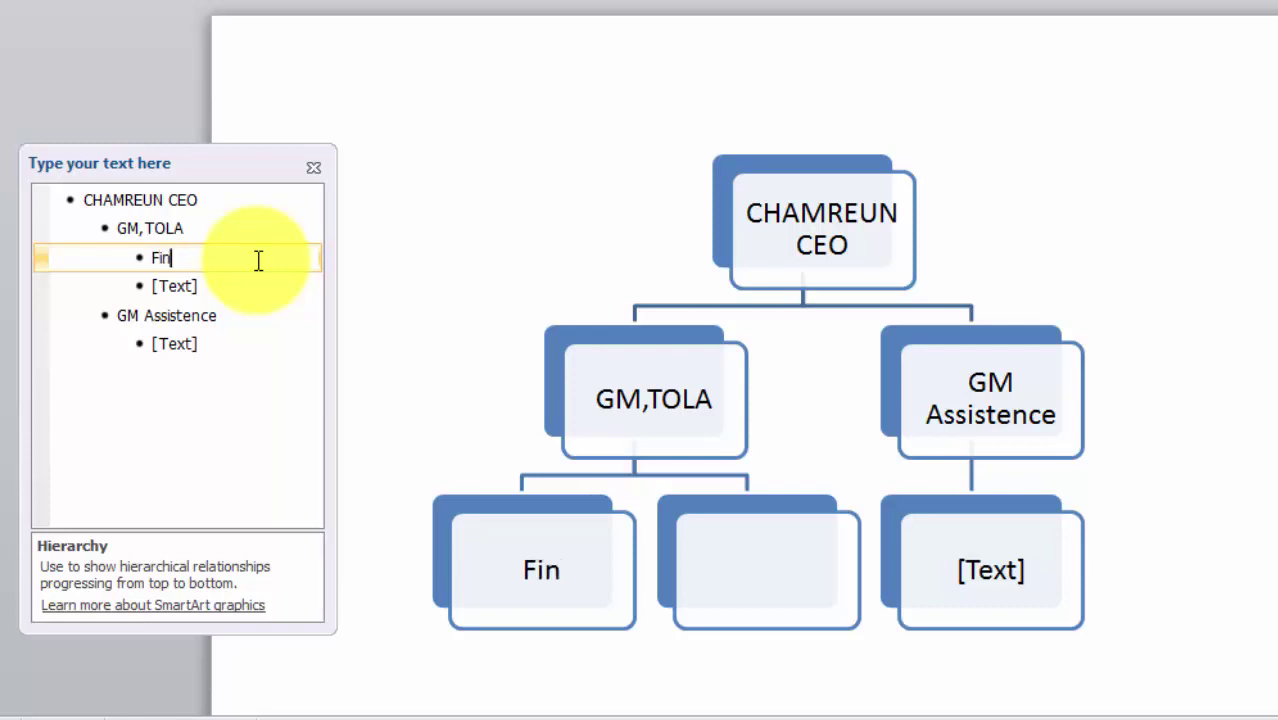
text(ace)
key(BackSpace)
key(BackSpace)
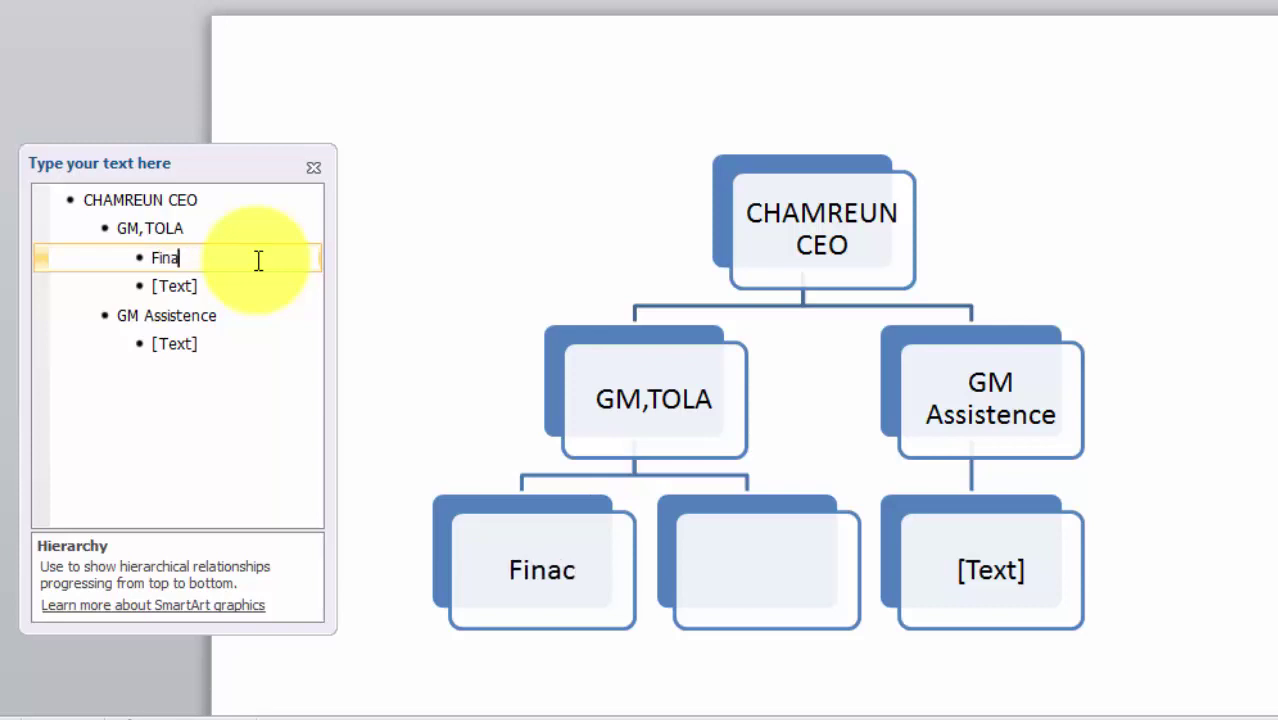
text(nce Ma)
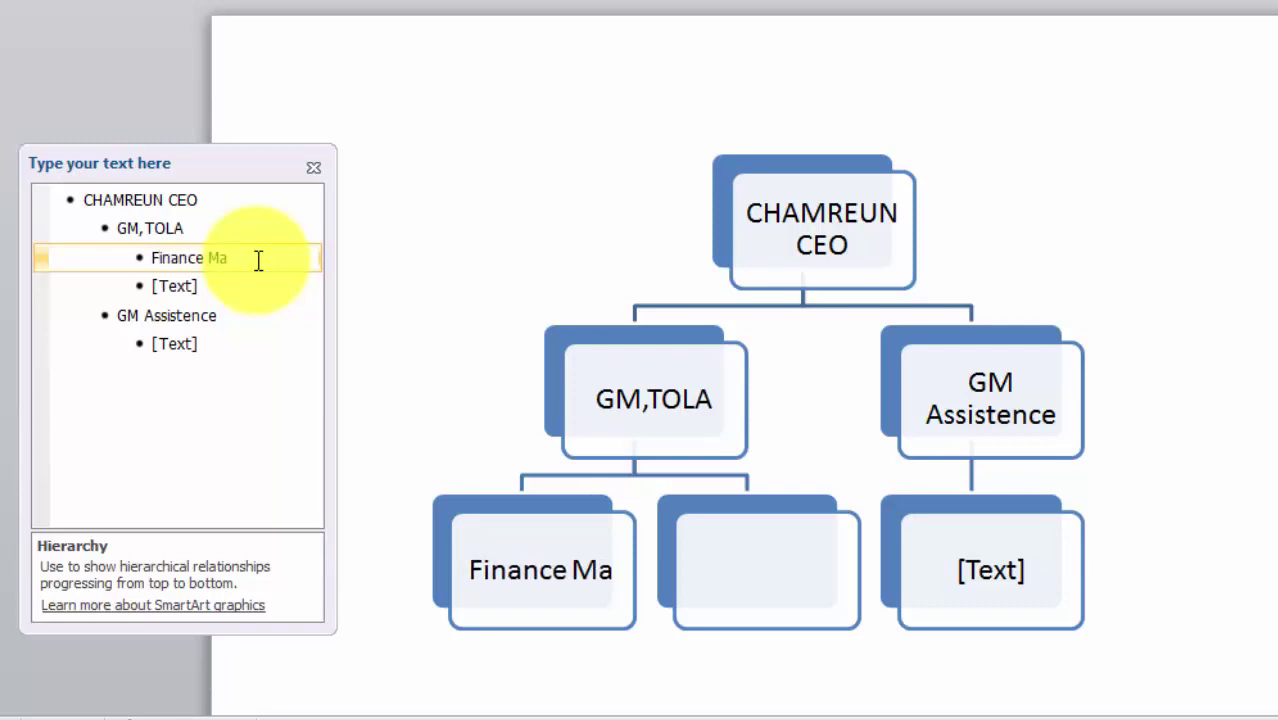
text(nag)
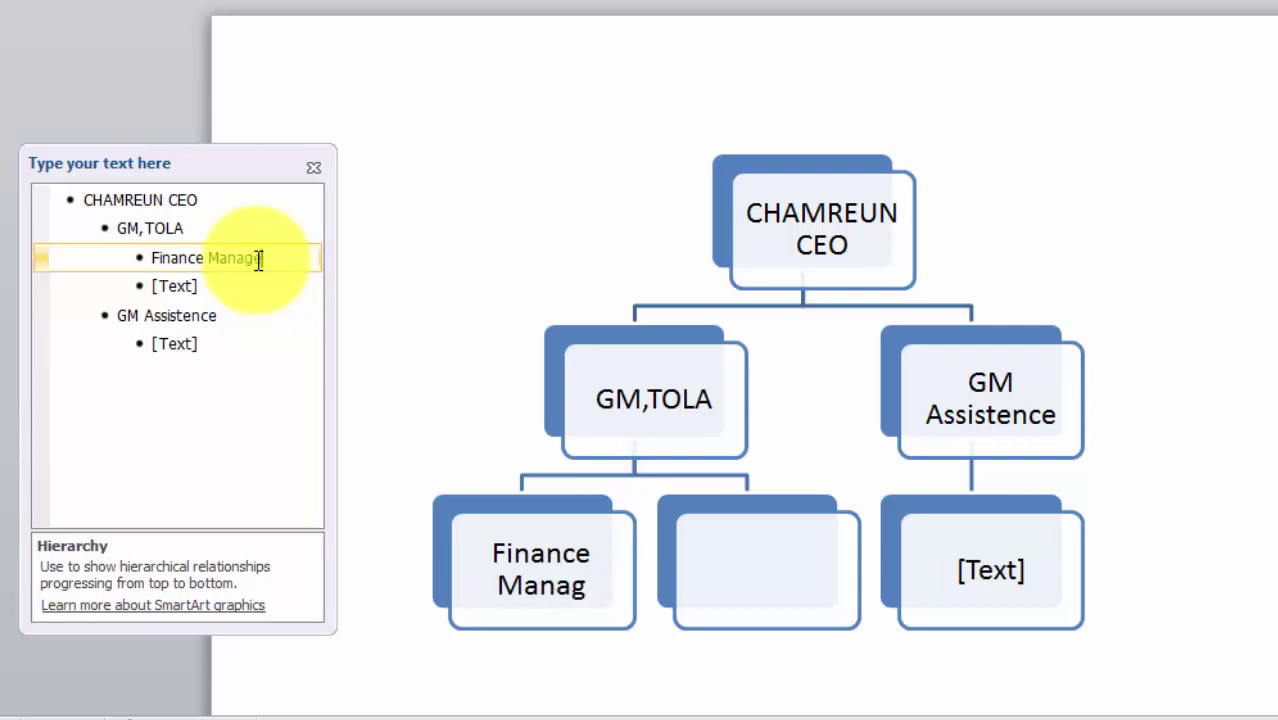
text(er)
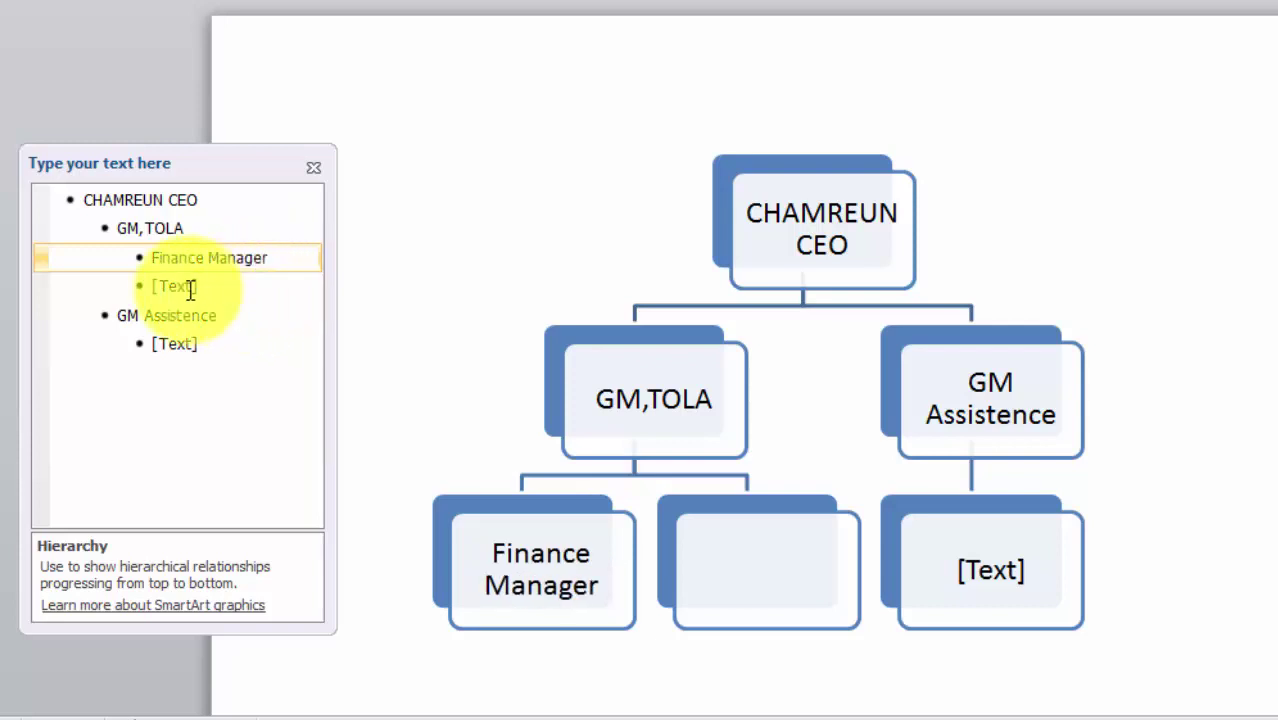
Label the second box under GM,TOLA Marketing Manager, correcting typos
click(185, 288)
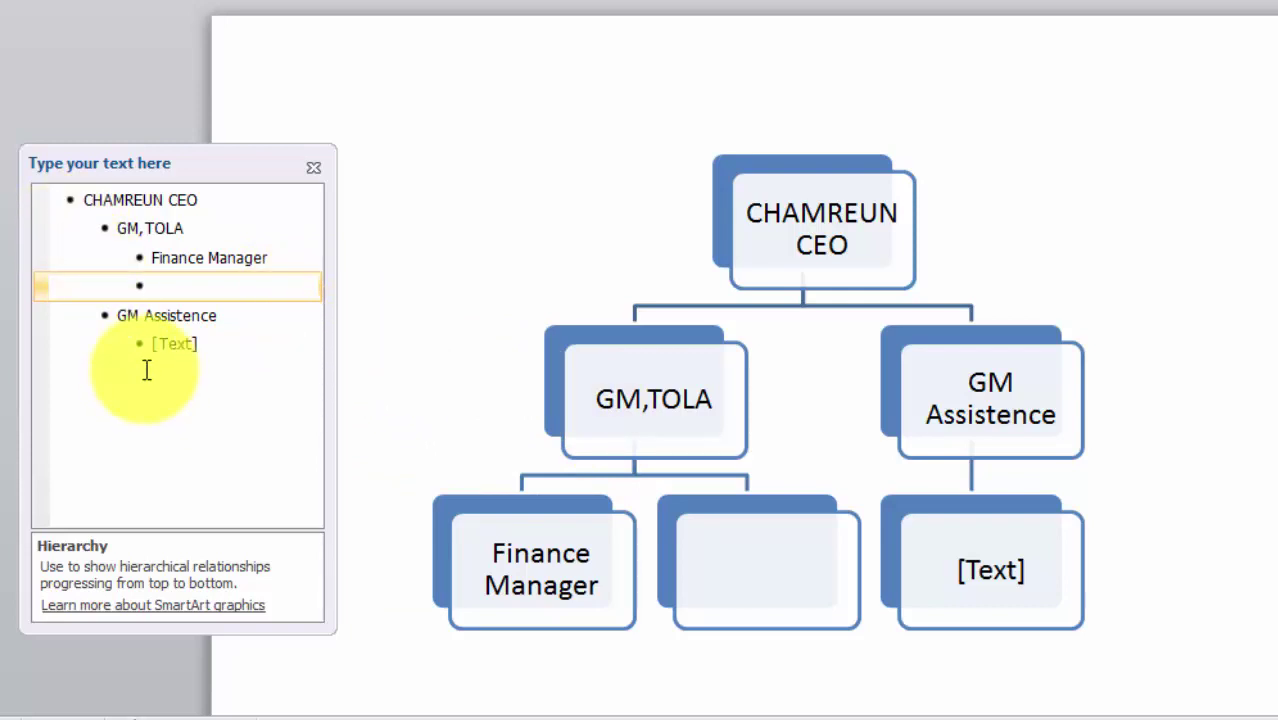
text(Ma)
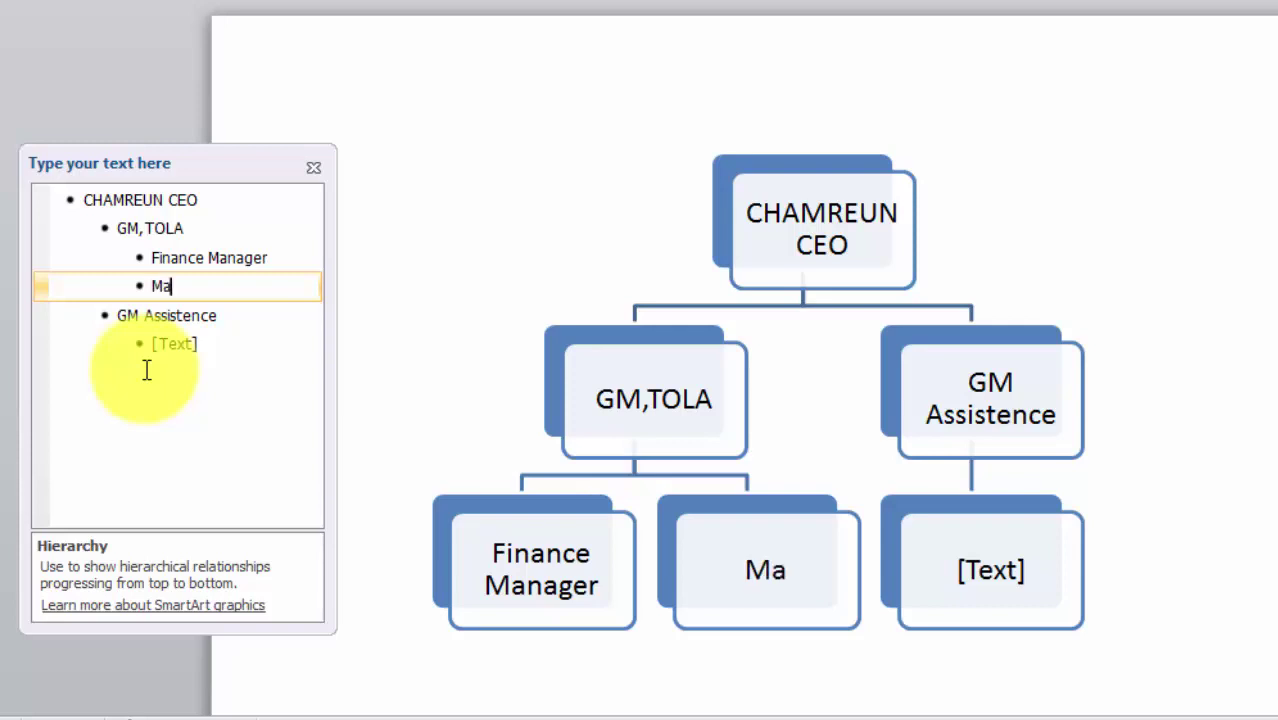
key(BackSpace)
key(BackSpace)
text(Ma)
text(rketin)
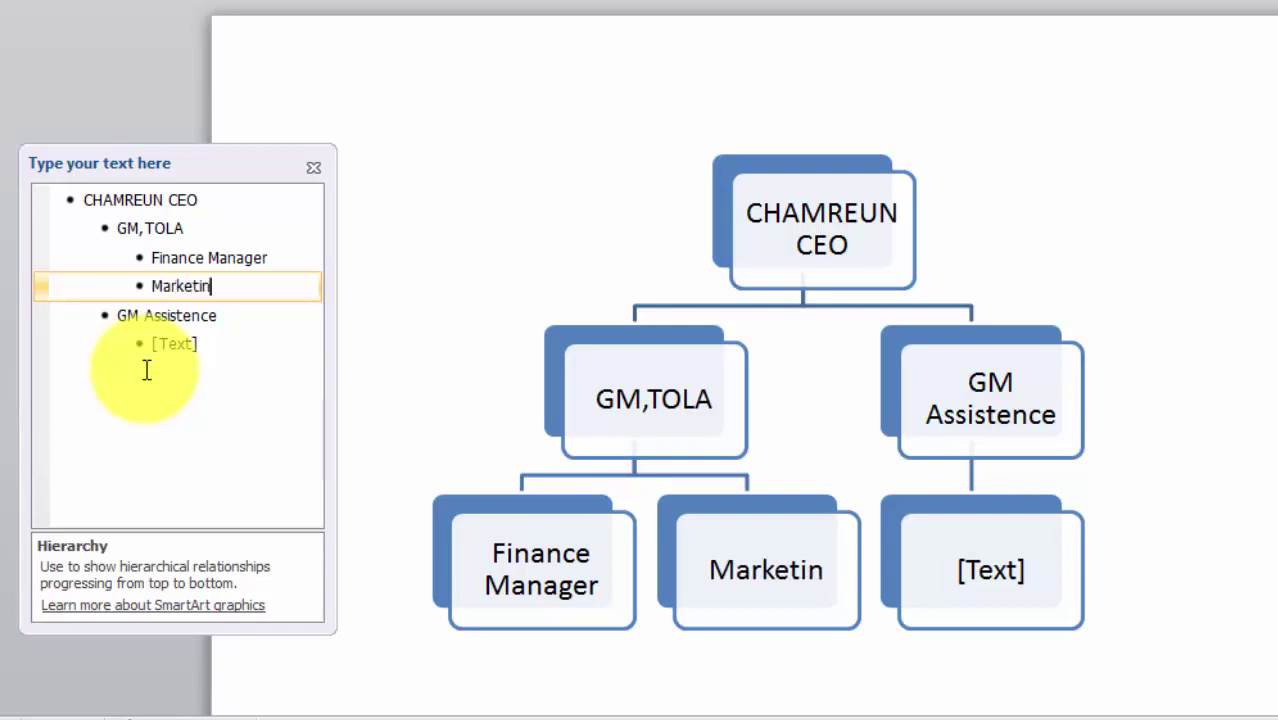
text(gNam)
key(BackSpace)
key(BackSpace)
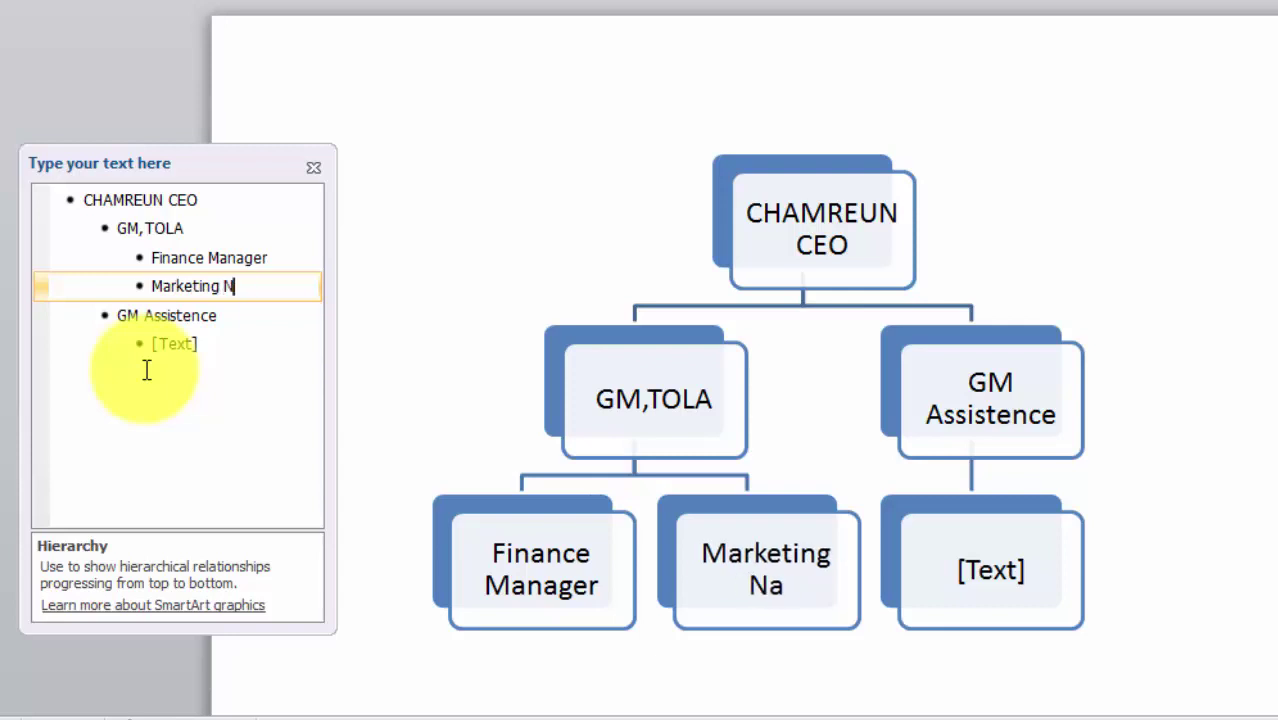
key(BackSpace)
text(Manag)
text(e)
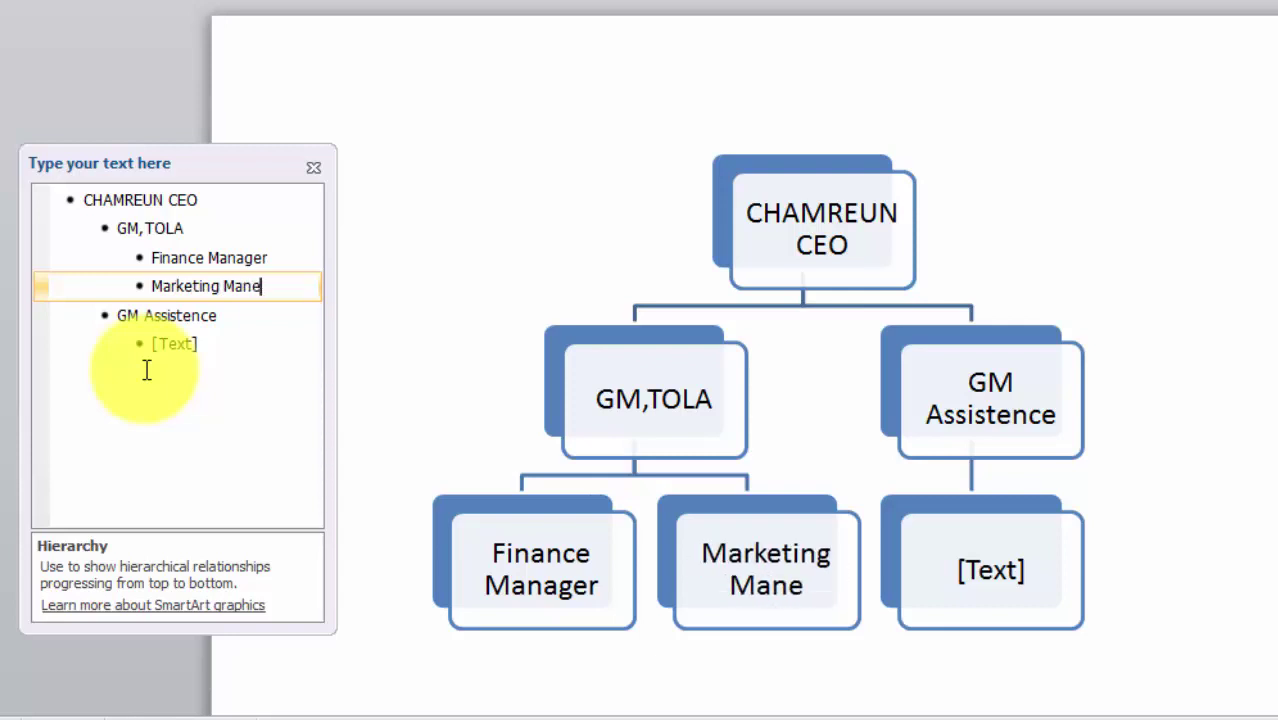
key(BackSpace)
text(ager)
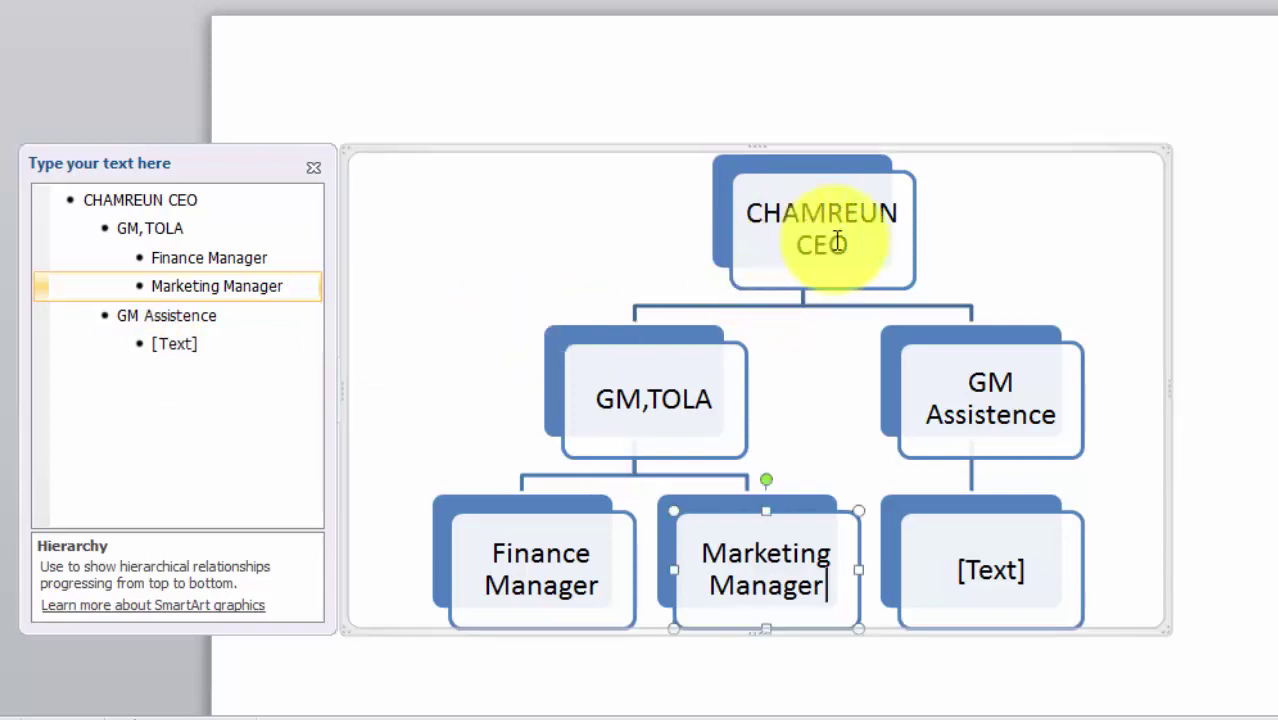
Replace CEO with Owner so the top box reads CHAMREUN Owner
drag(848, 247, 775, 240)
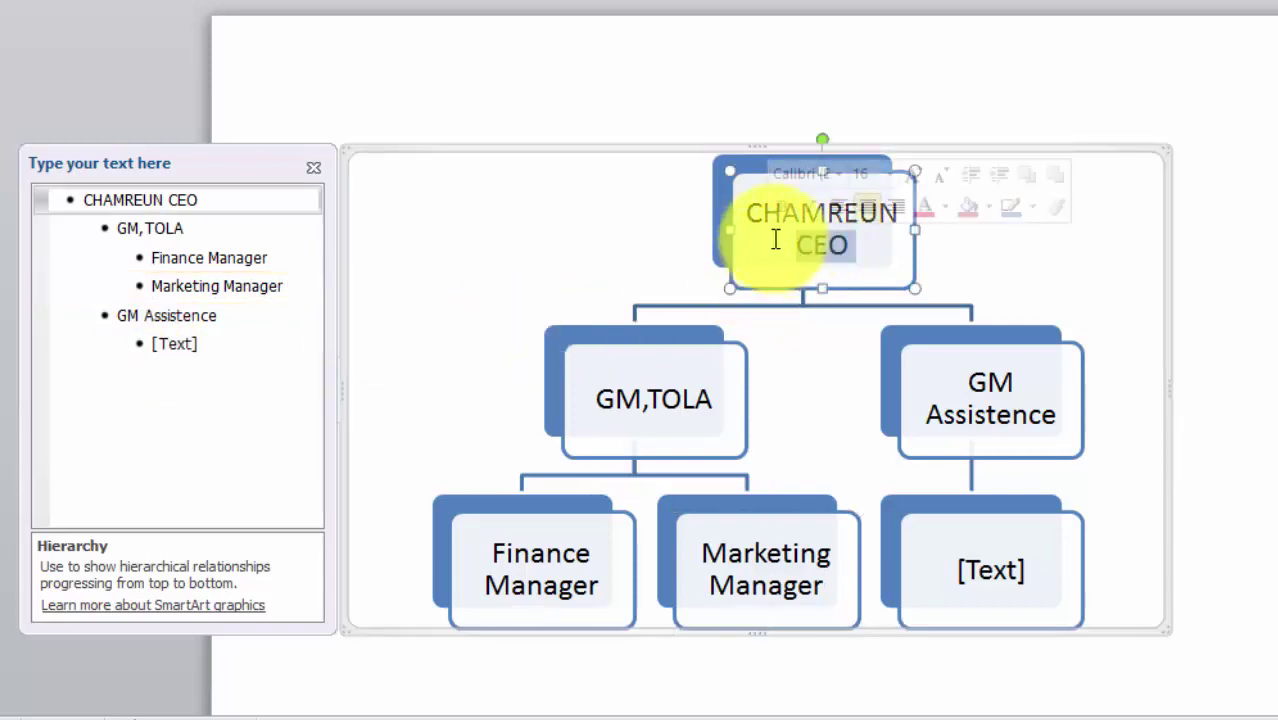
text(On)
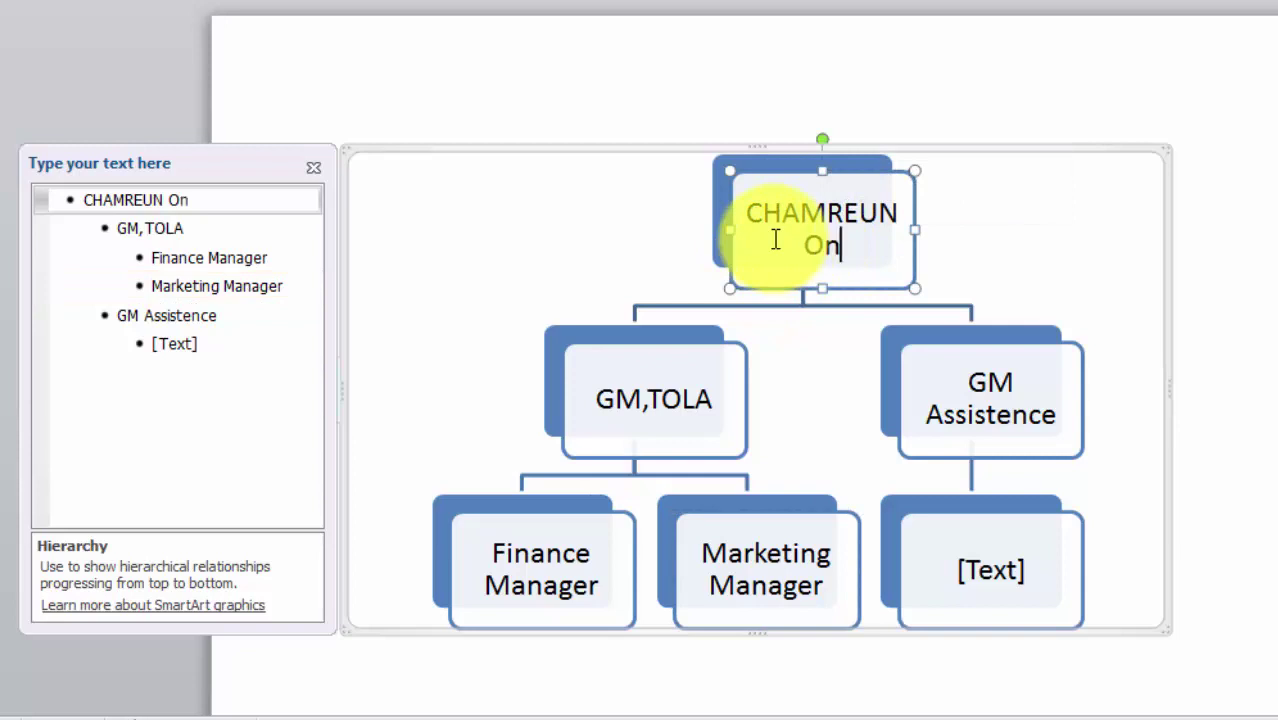
text(we)
key(BackSpace)
key(BackSpace)
key(BackSpace)
key(BackSpace)
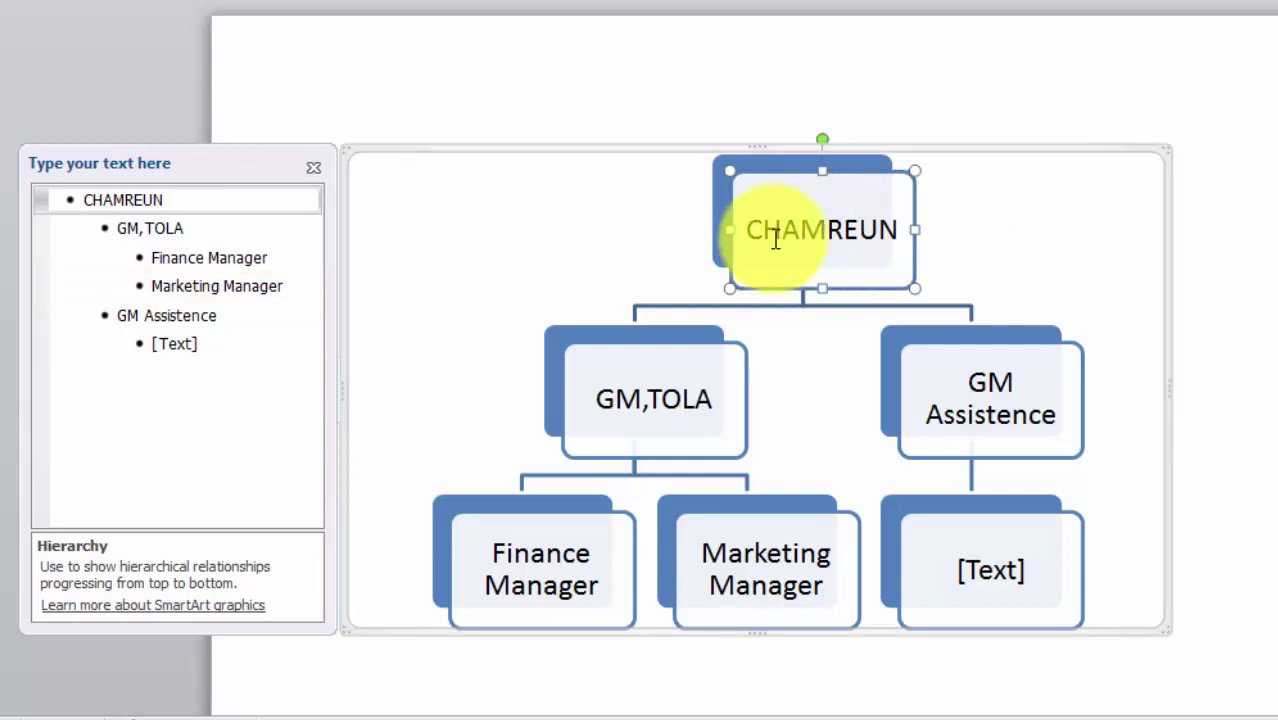
text( wo)
text(ne)
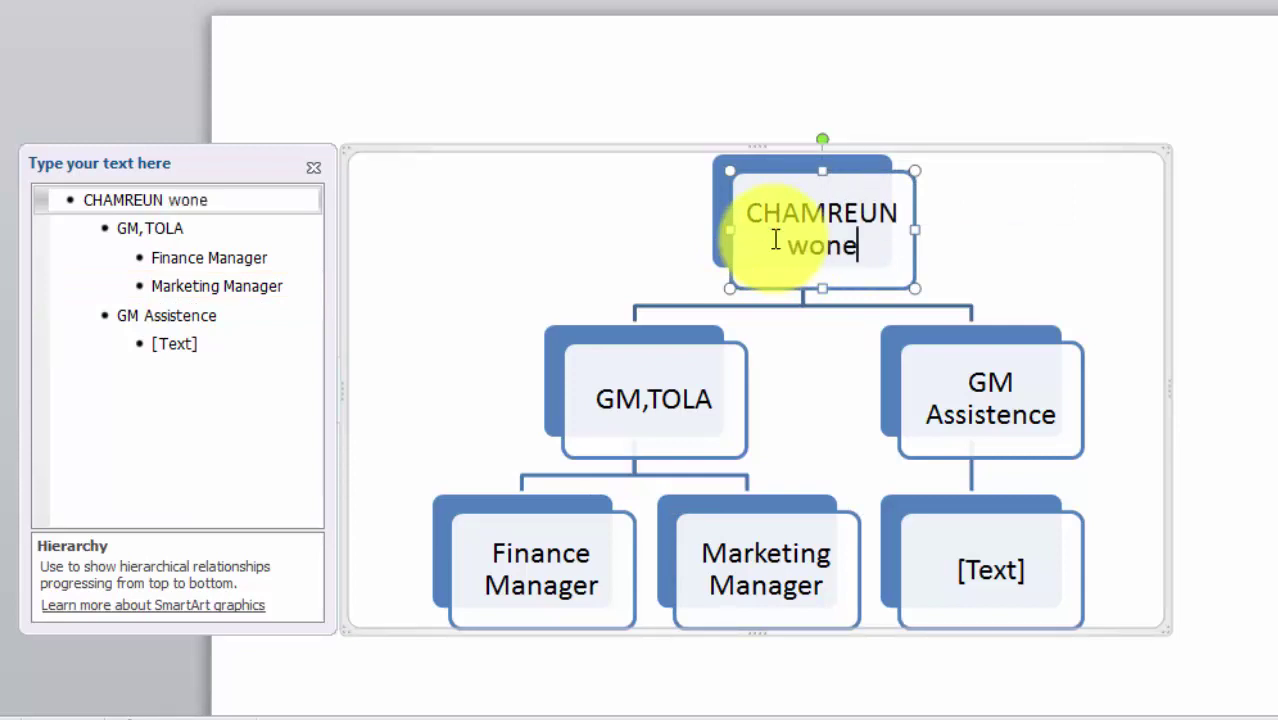
text(r)
key(BackSpace)
key(BackSpace)
key(BackSpace)
key(BackSpace)
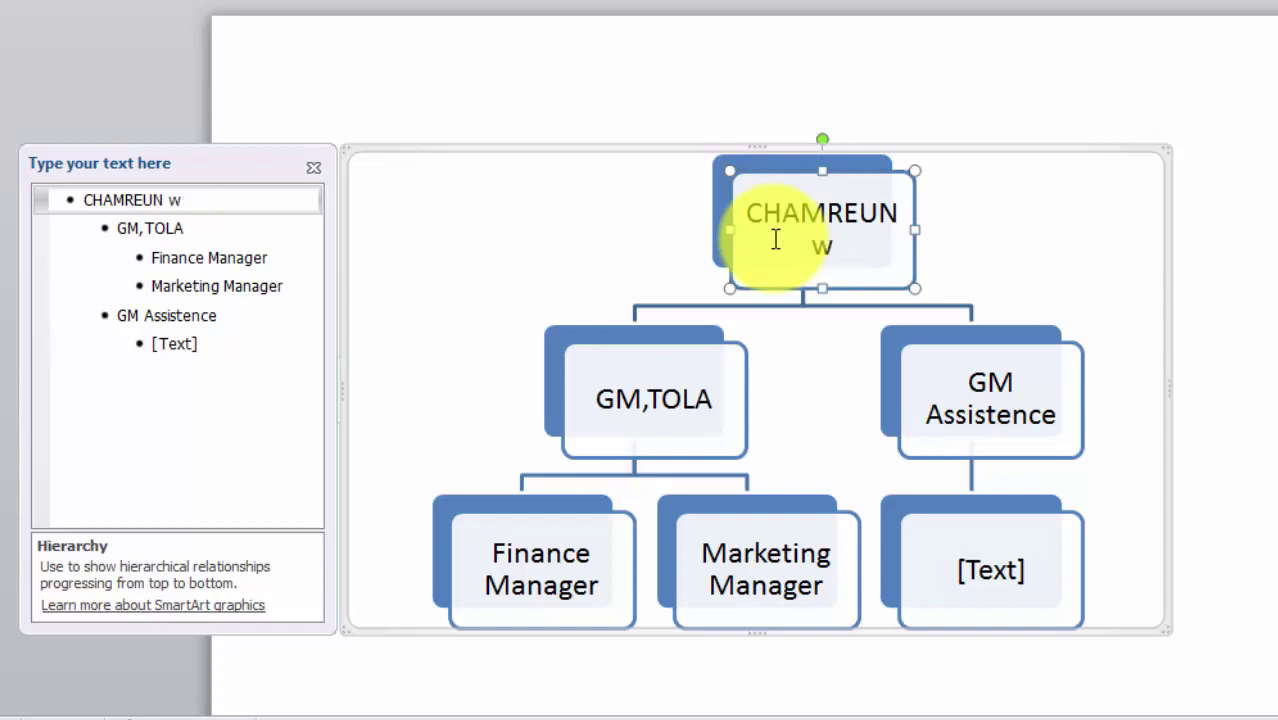
key(BackSpace)
text(o)
key(BackSpace)
text(Own)
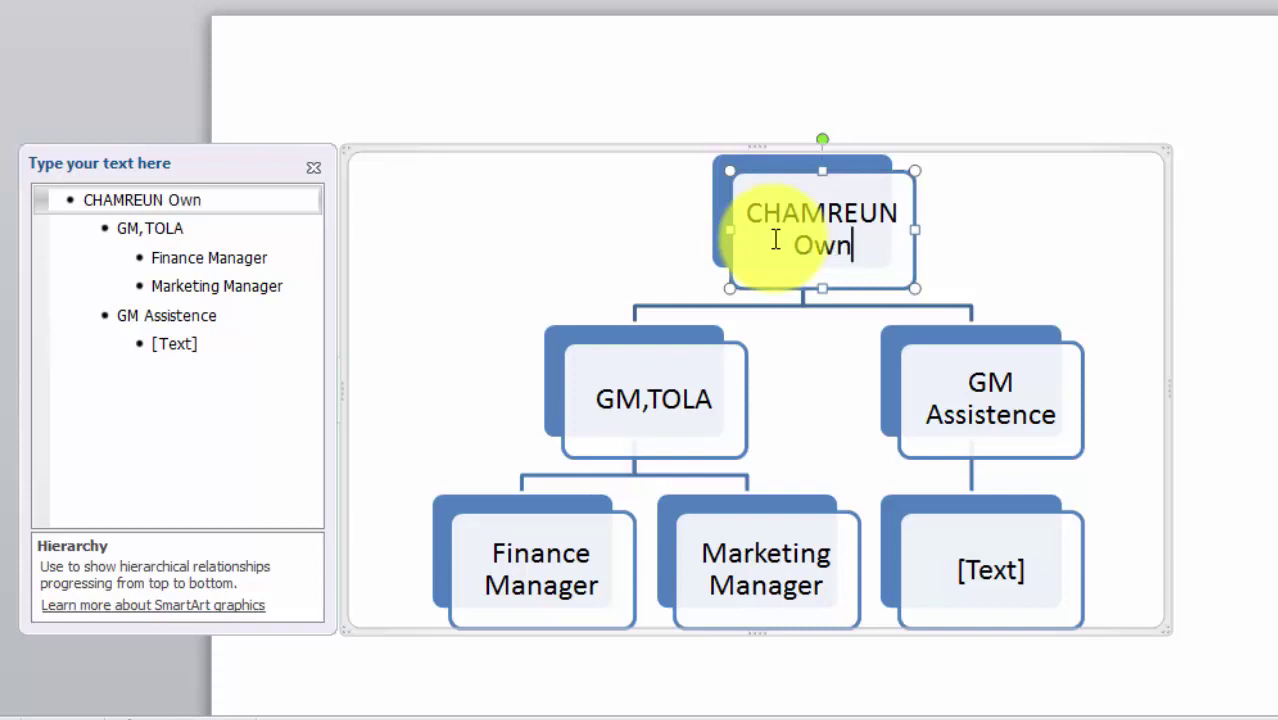
text(er)
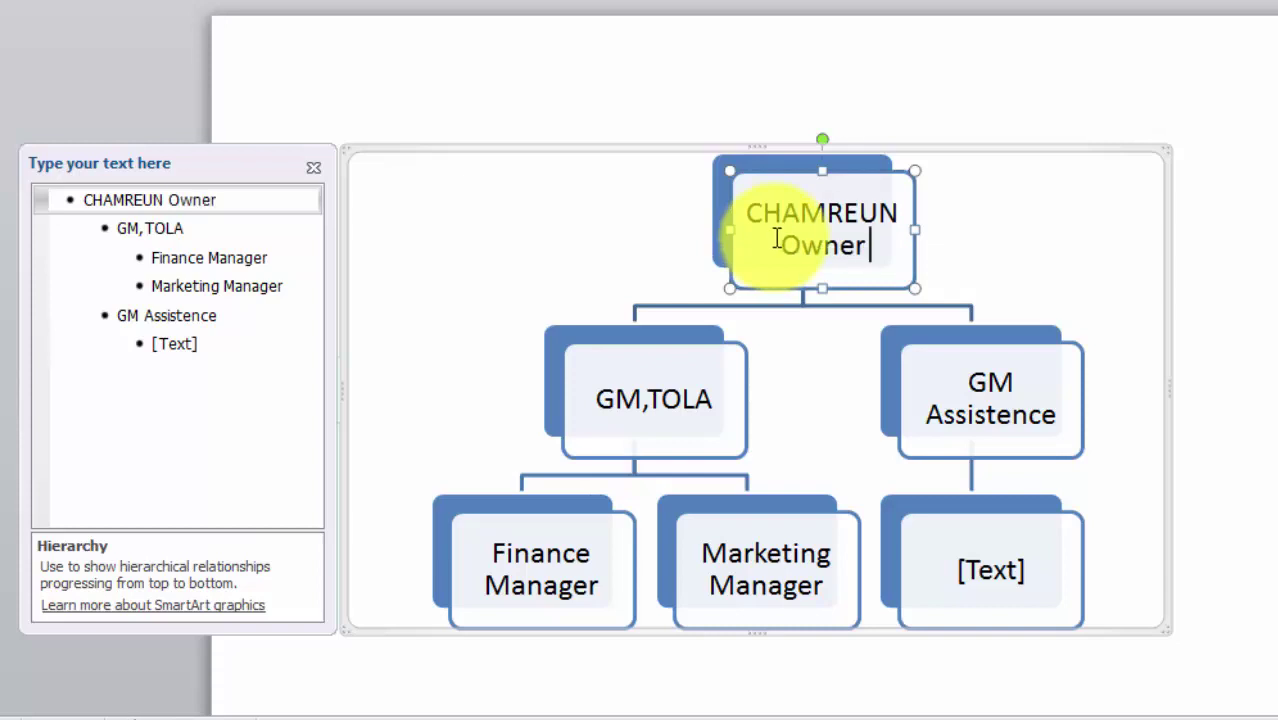
click(705, 400)
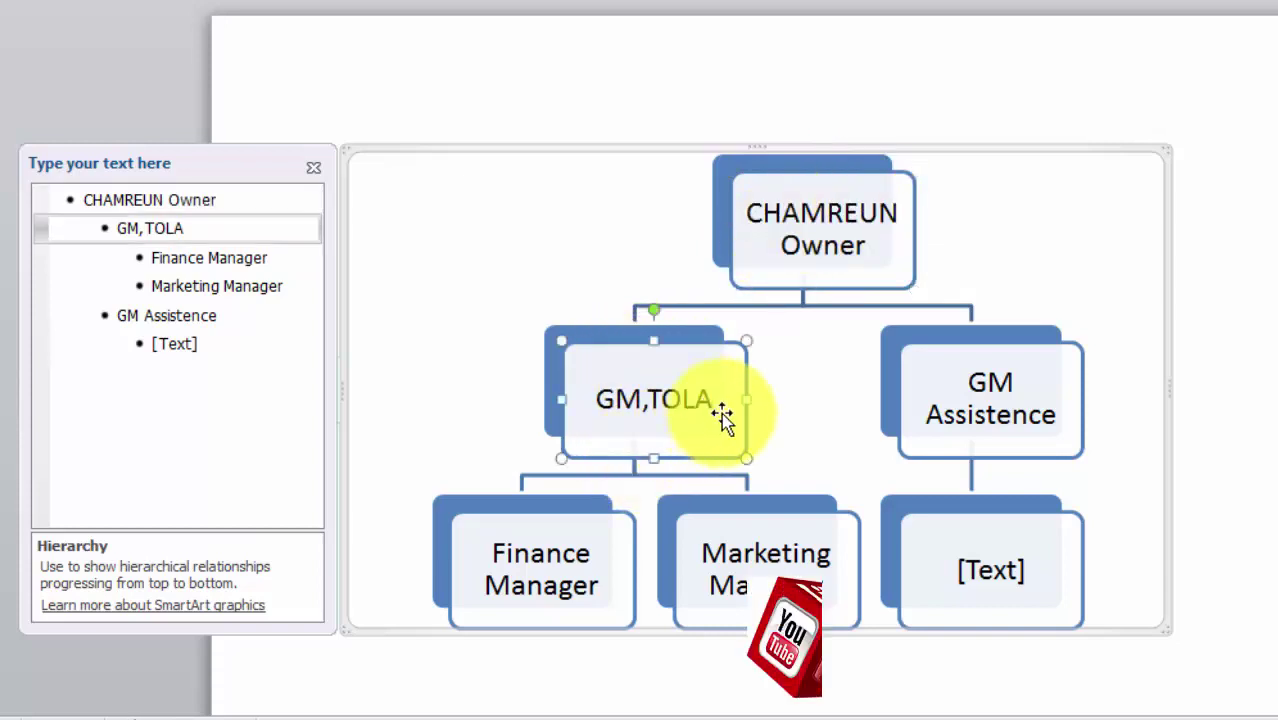
Delete the GM Assistence text, leaving the second manager box blank
click(987, 383)
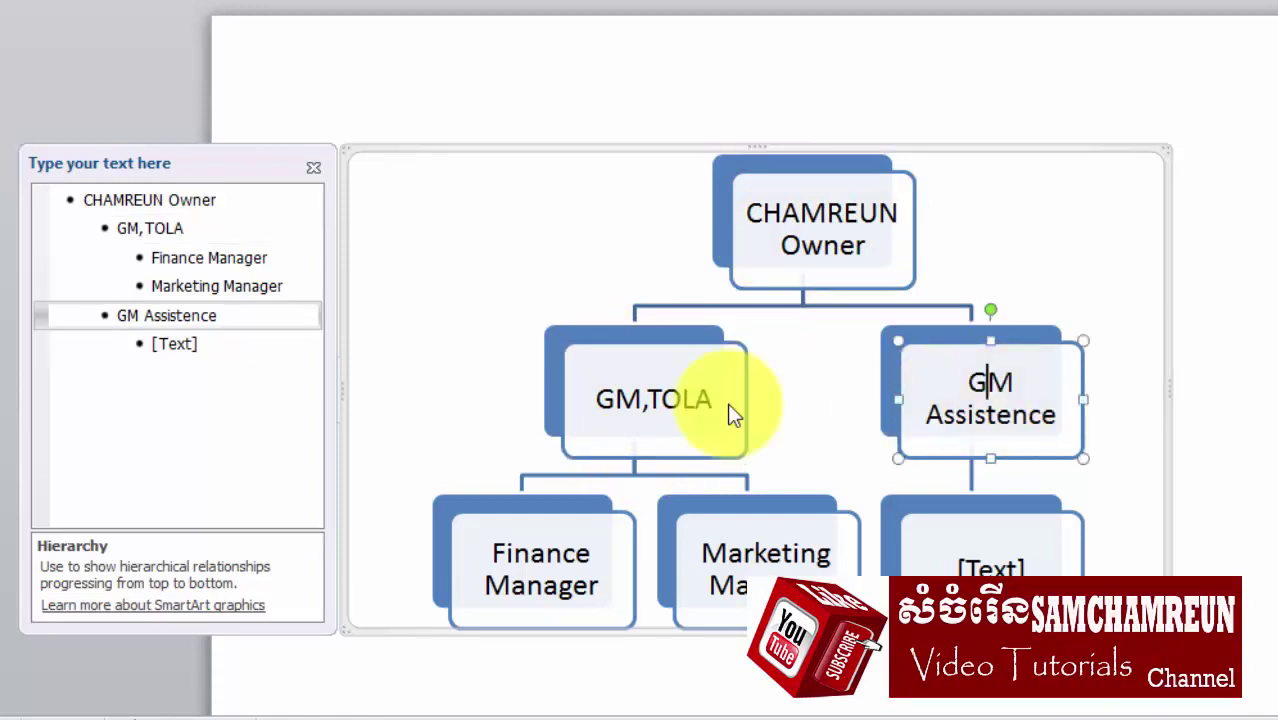
scroll(713, 420, down, 1)
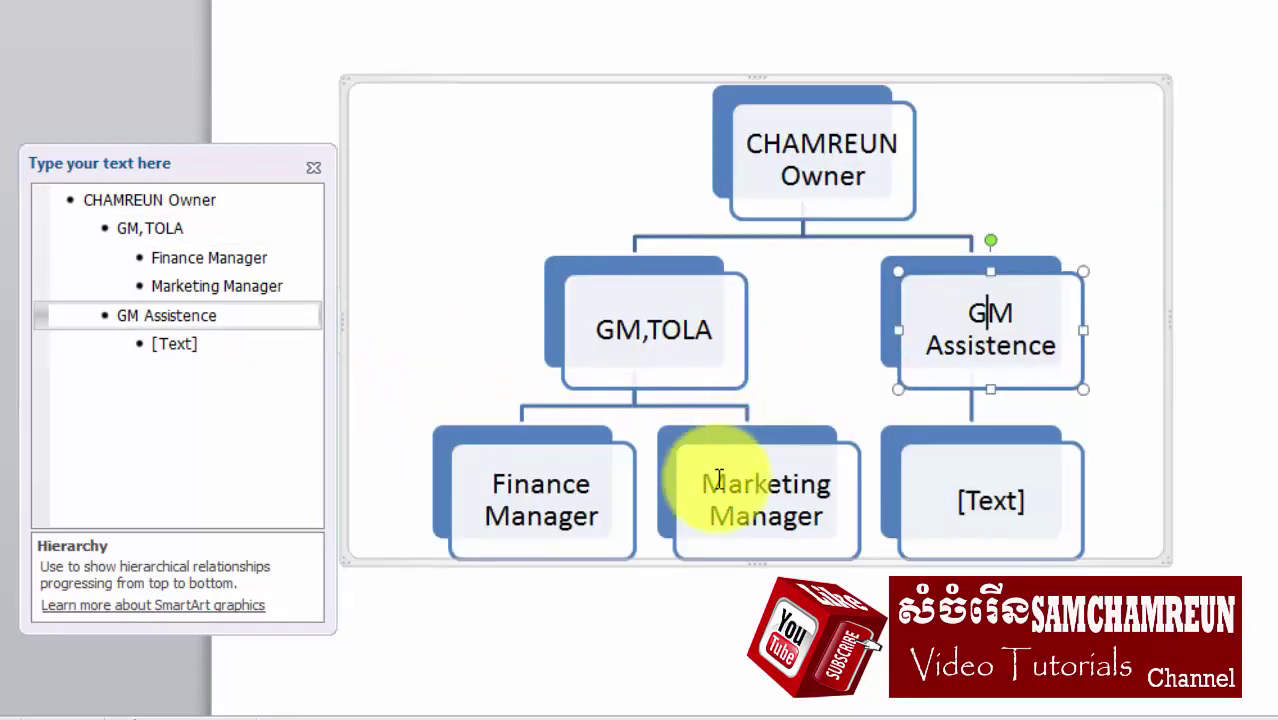
click(522, 487)
click(1027, 340)
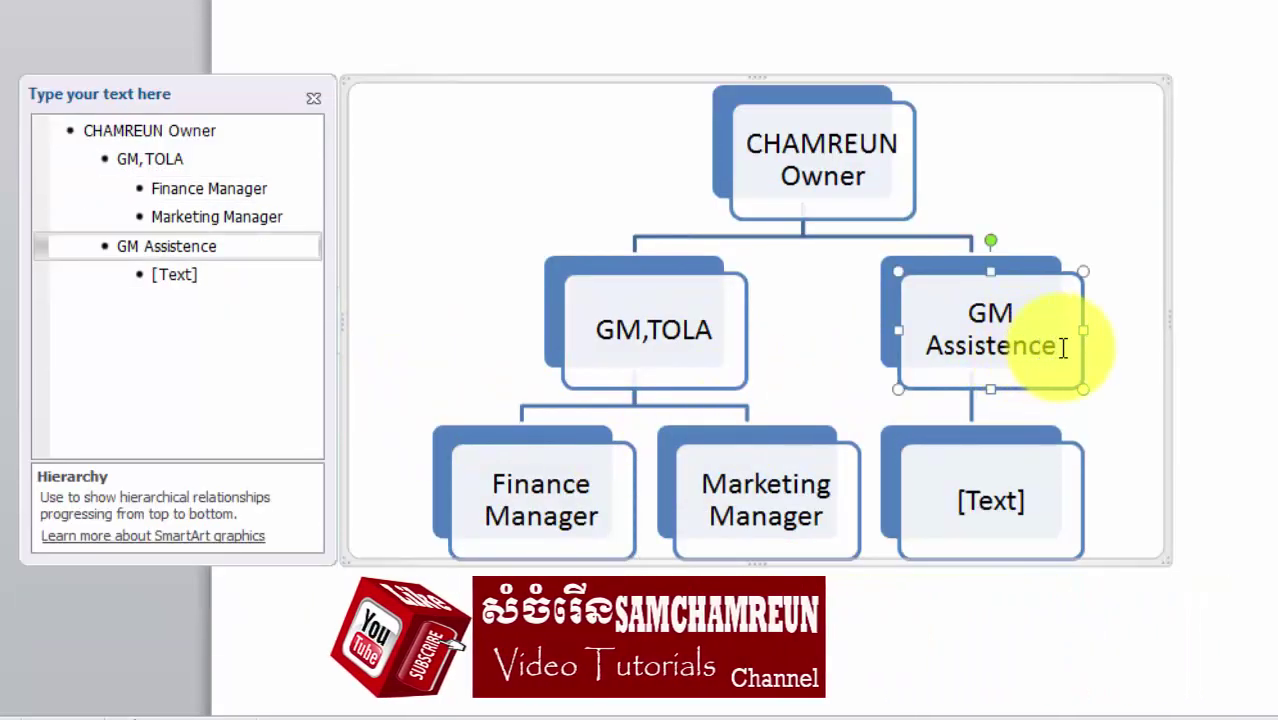
drag(1063, 347, 981, 316)
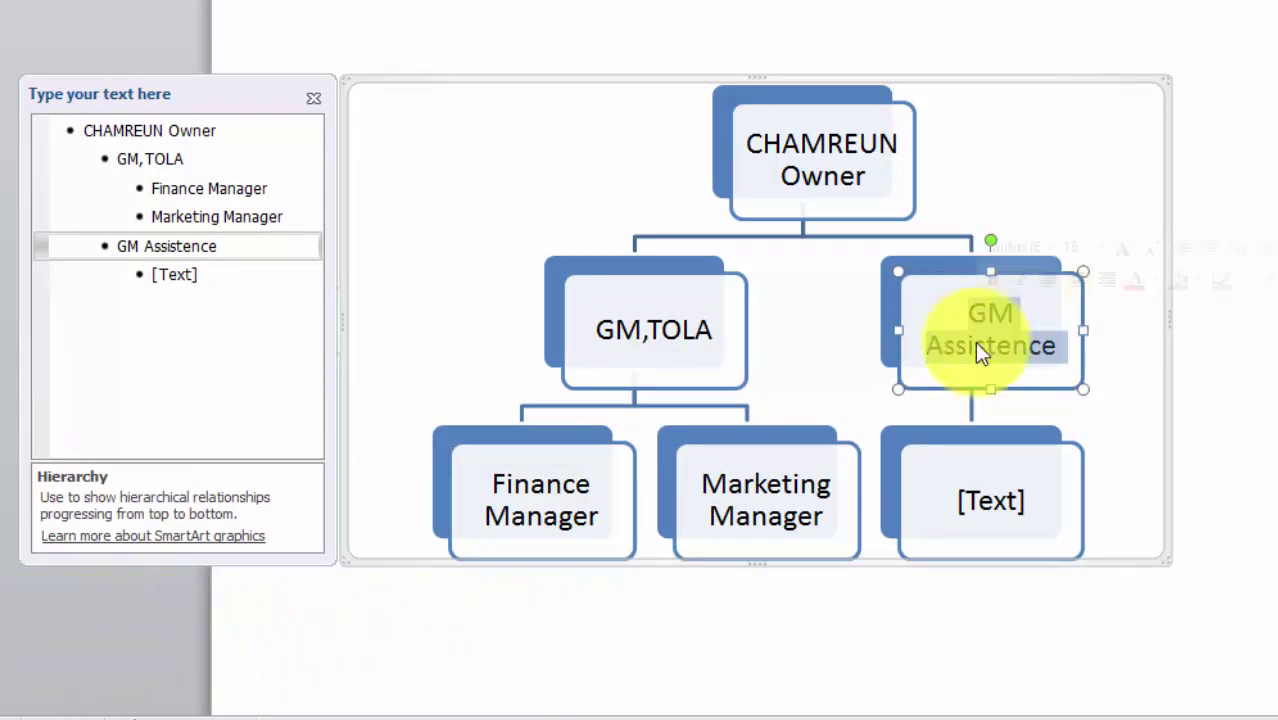
key(Delete)
Check the Finance Manager, Marketing Manager and empty entries, ending after Marketing Manager
click(834, 482)
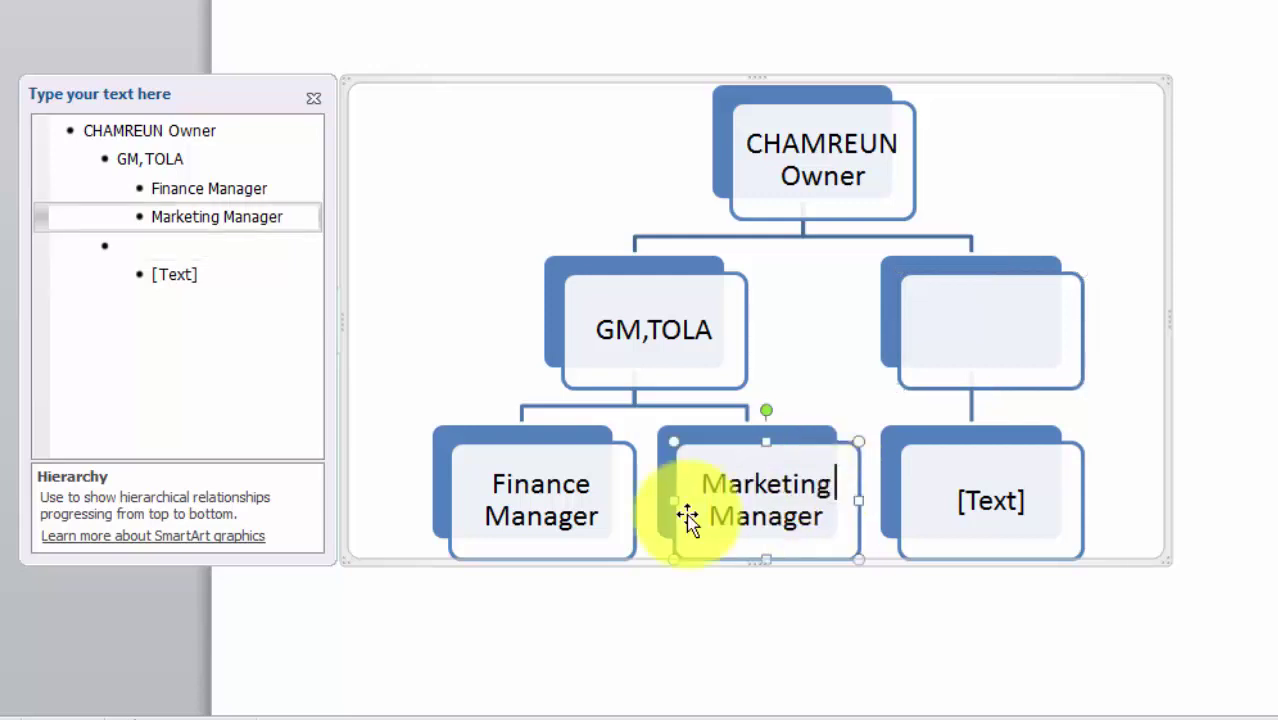
click(500, 485)
click(727, 485)
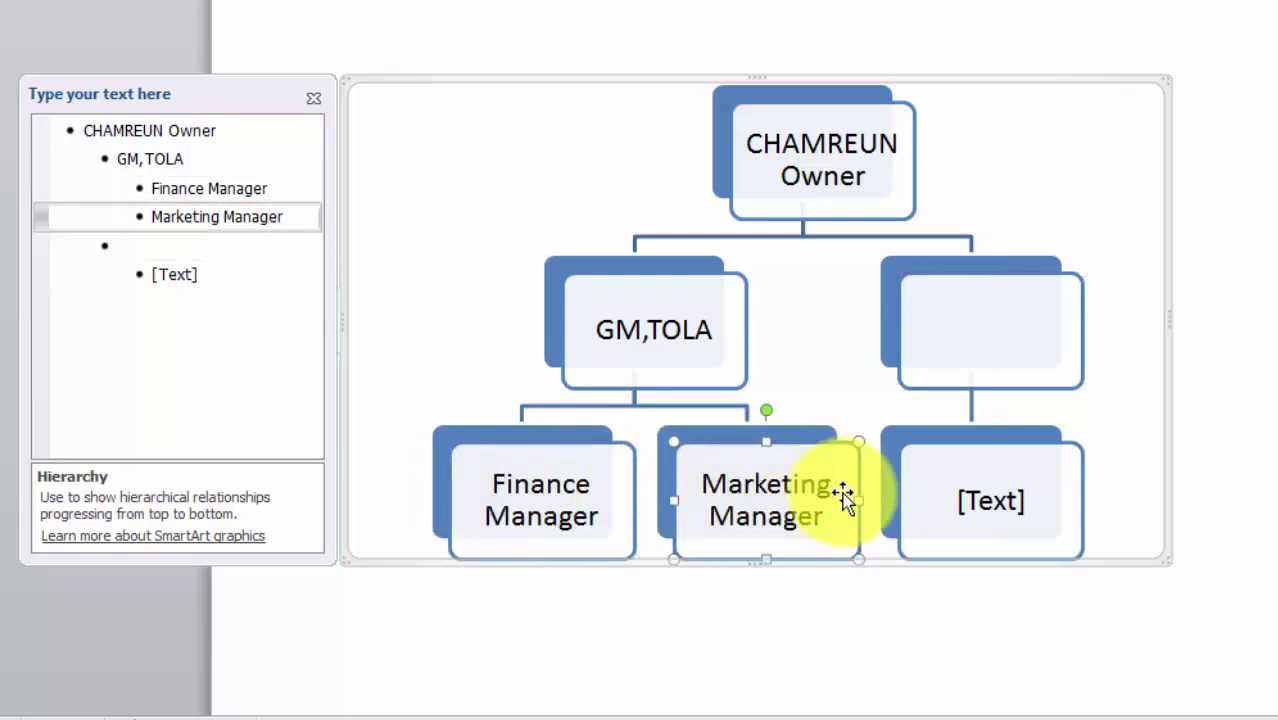
click(190, 268)
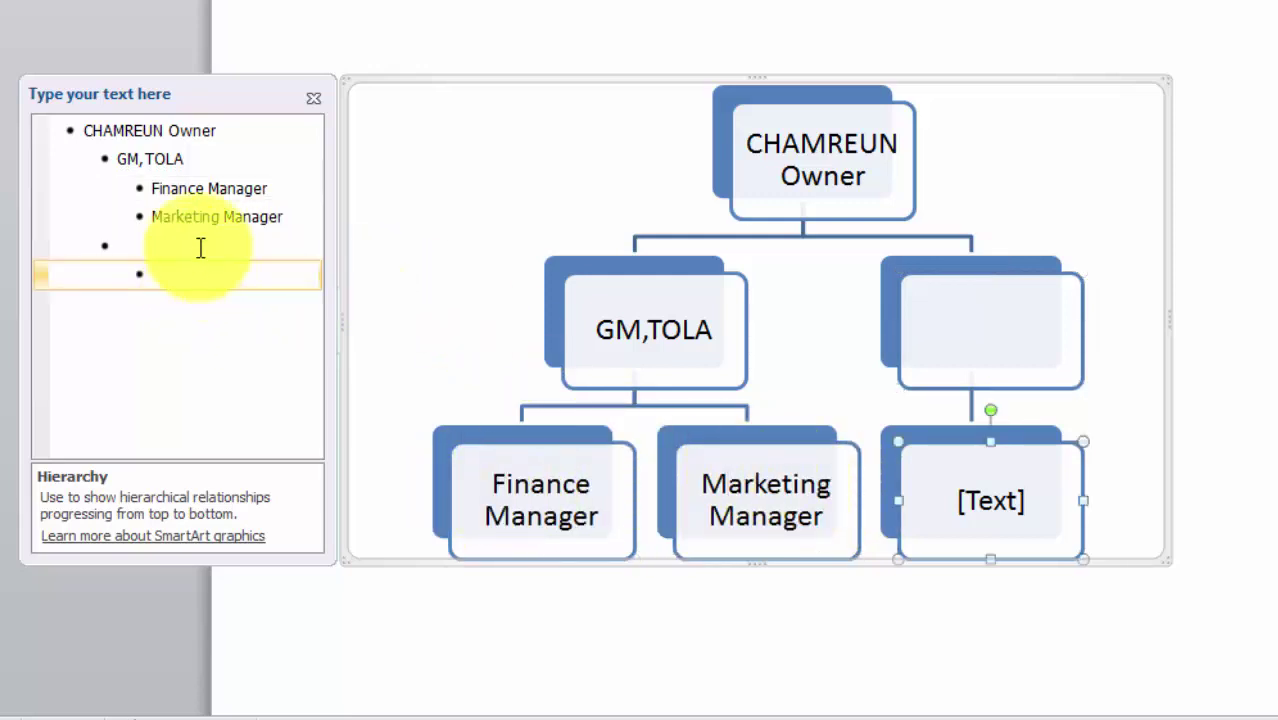
click(196, 192)
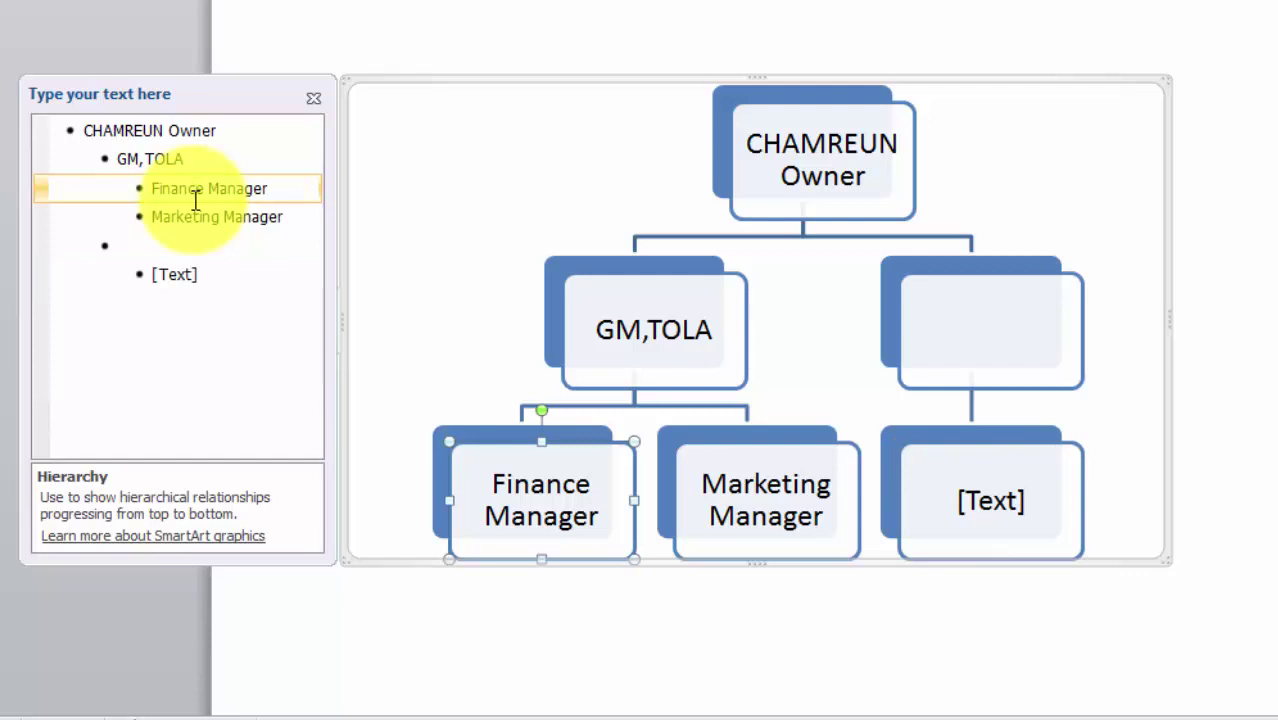
click(211, 213)
click(214, 245)
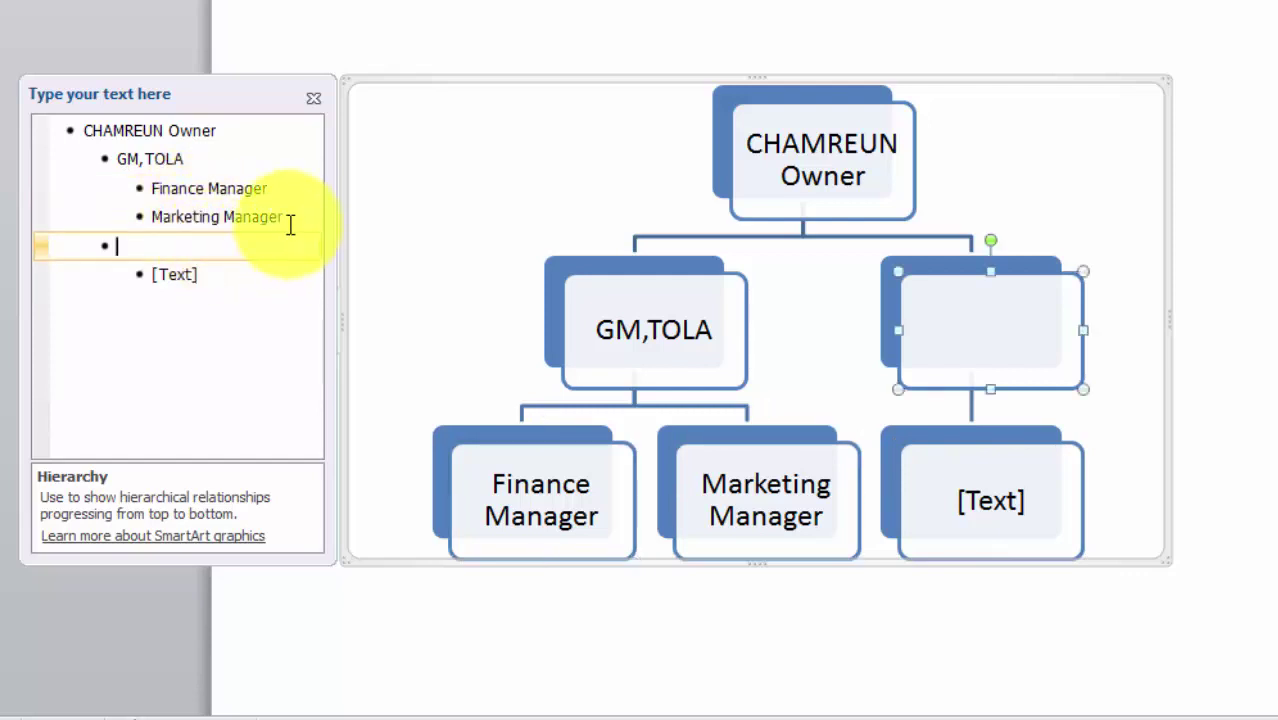
click(289, 220)
Add an Admin Manager entry after Marketing Manager and select the two empty right-hand entries
key(Return)
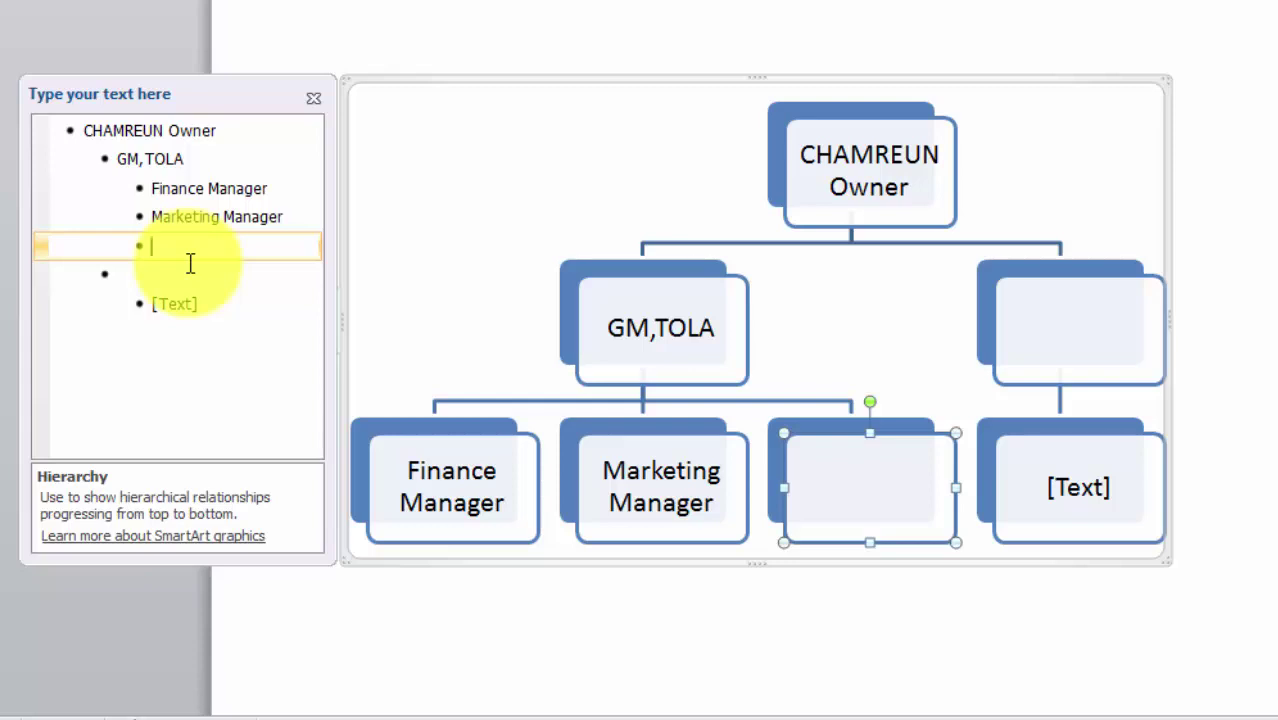
text(Adm)
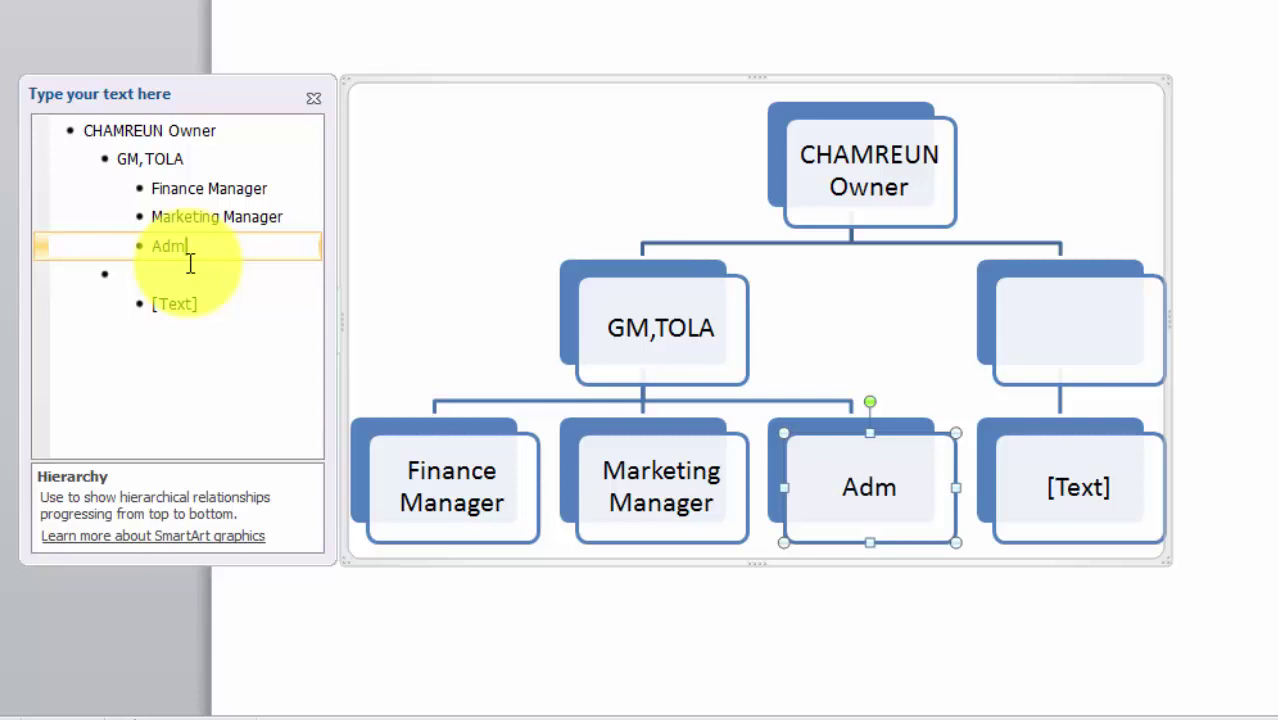
text(in Manager)
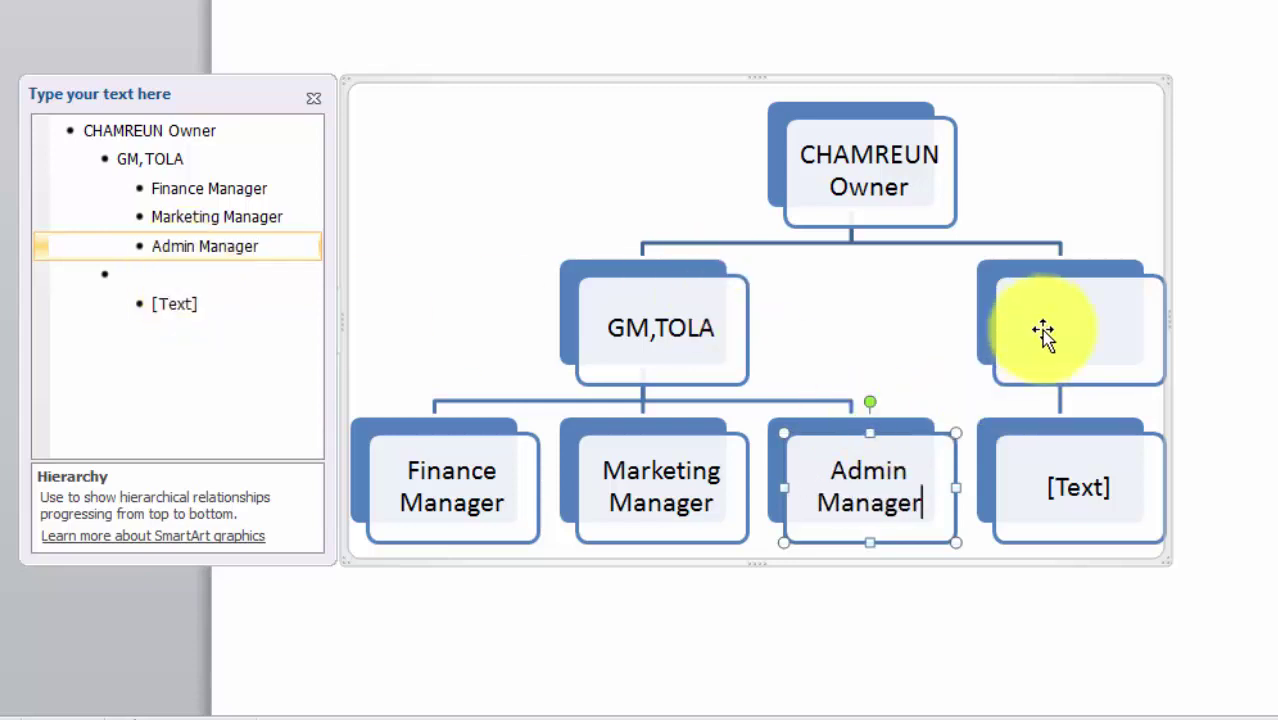
click(1089, 477)
click(1087, 342)
click(174, 365)
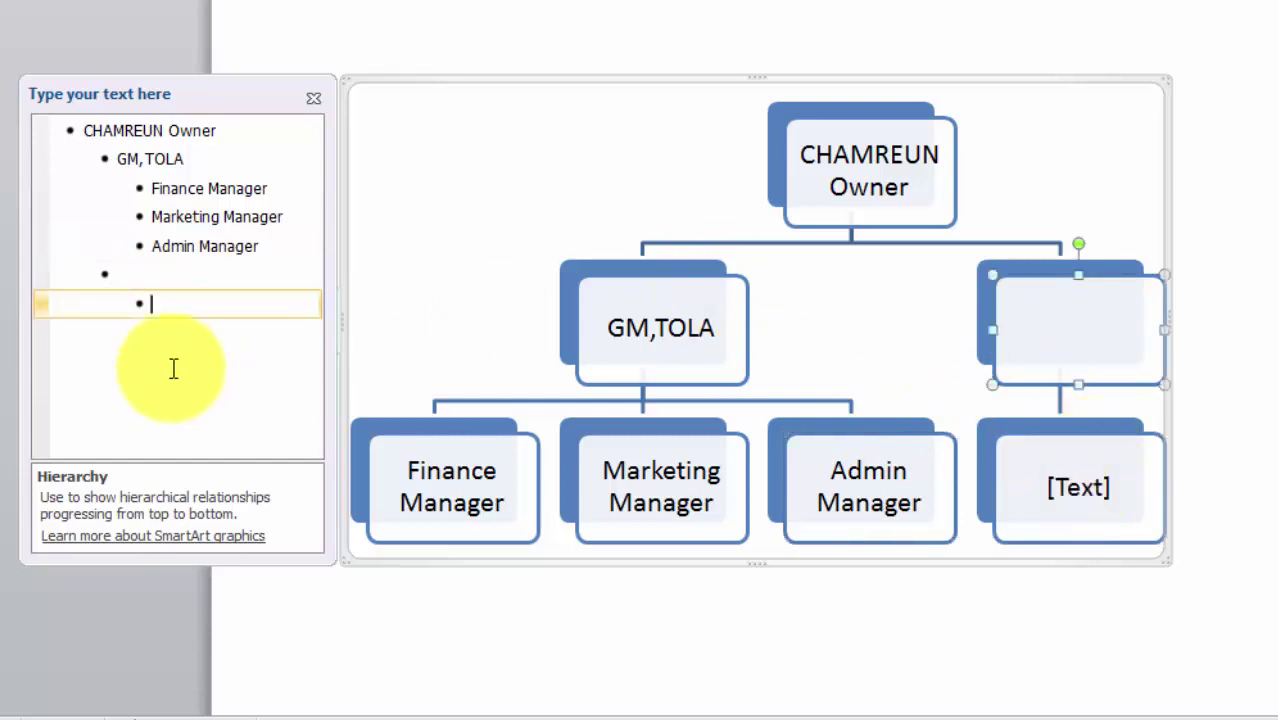
drag(43, 285, 43, 262)
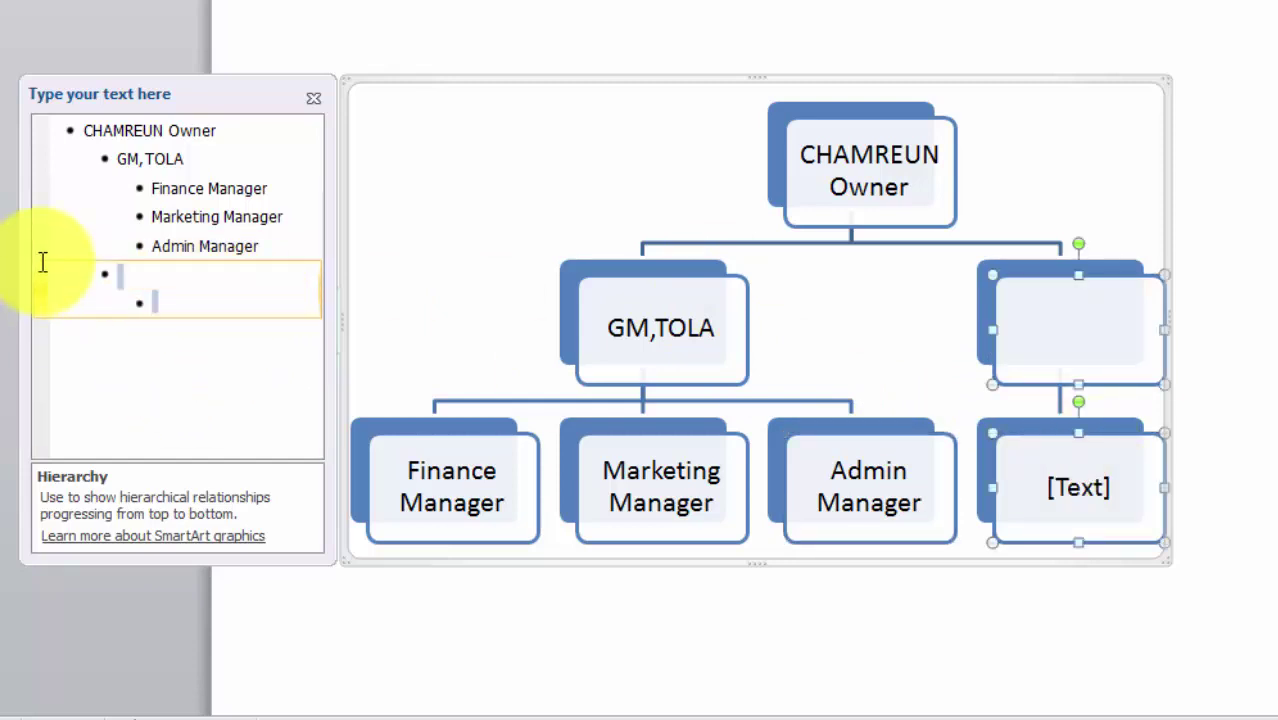
Delete the empty right-hand boxes and rename the GM,TOLA entry to 'General Manger'
key(BackSpace)
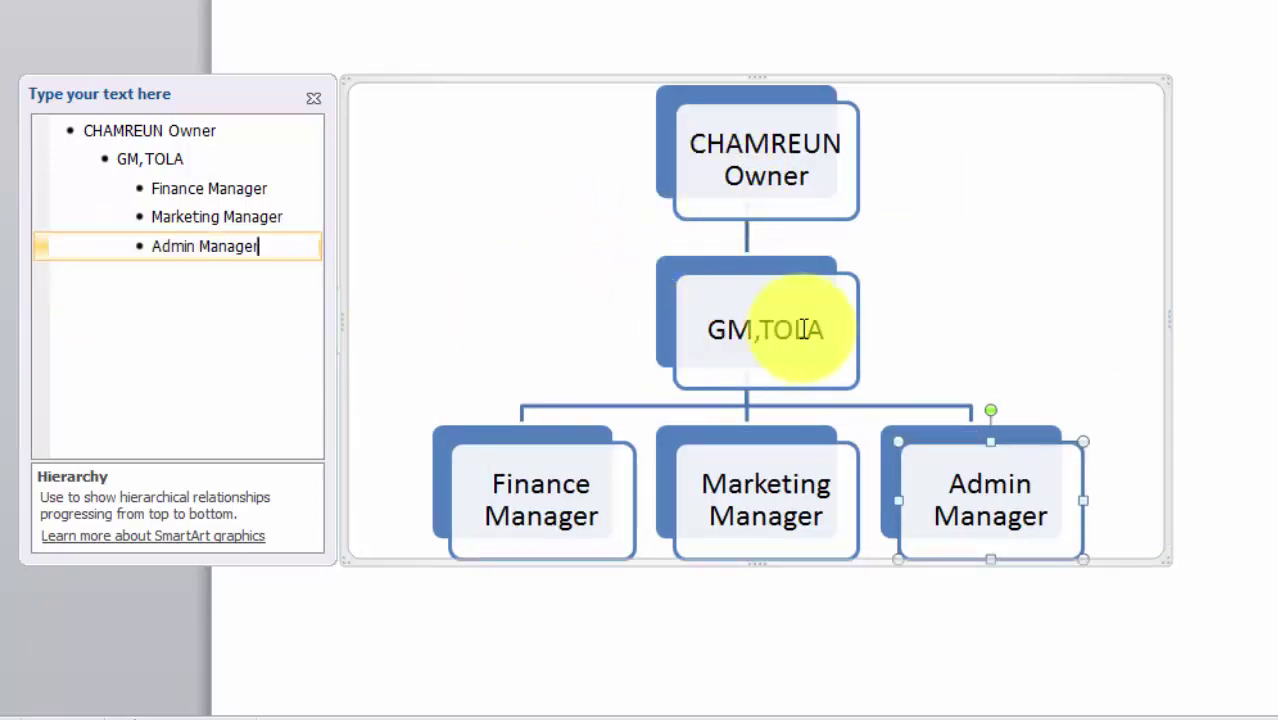
click(199, 216)
click(182, 159)
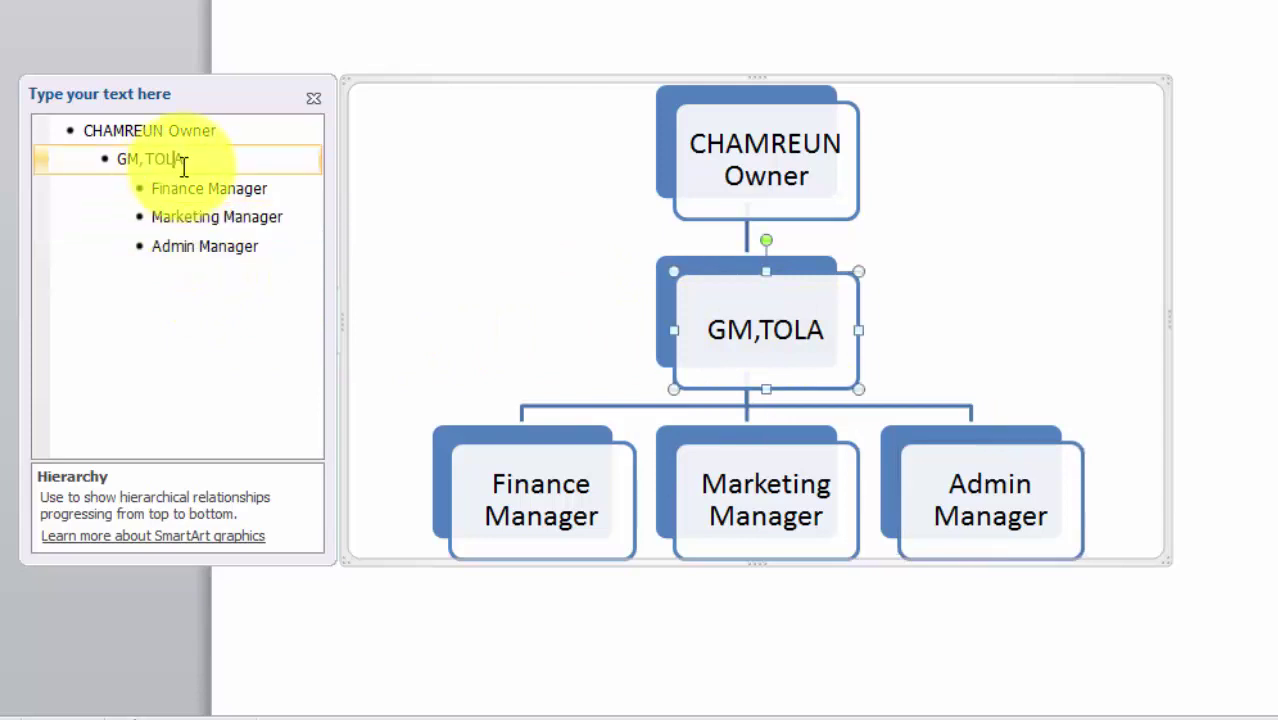
key(BackSpace)
key(BackSpace)
key(BackSpace)
key(BackSpace)
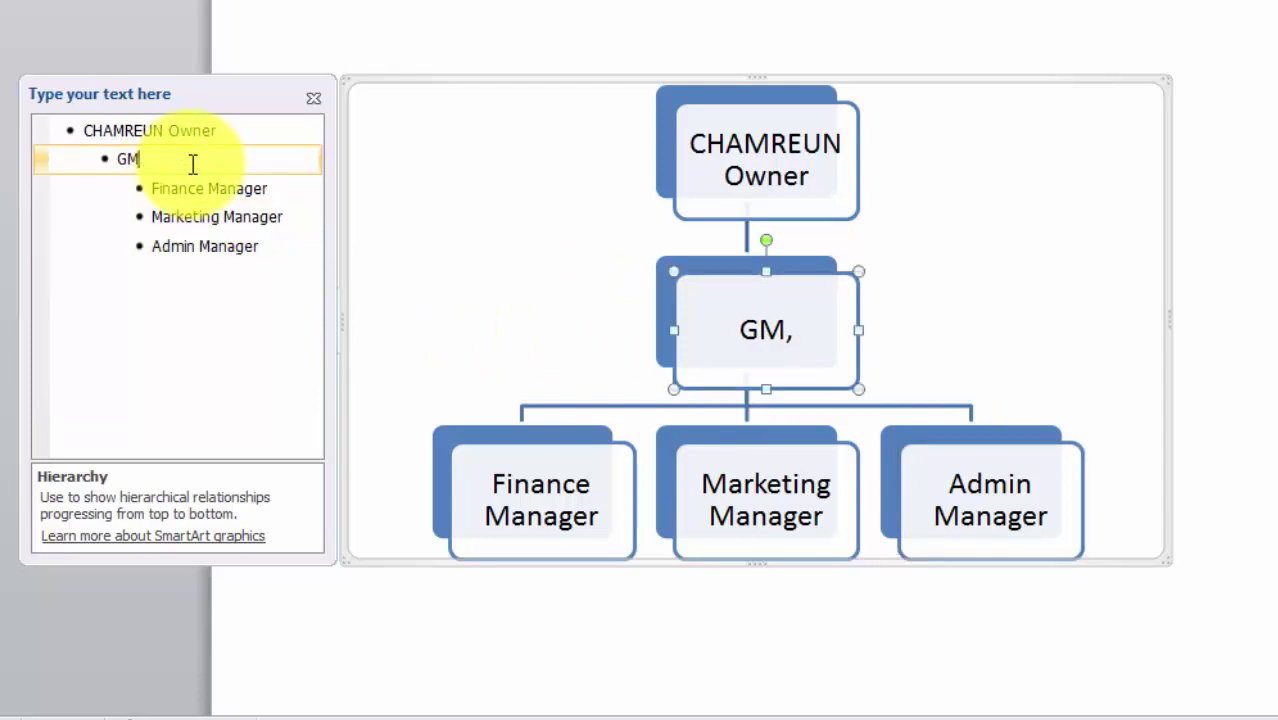
key(BackSpace)
text(neral)
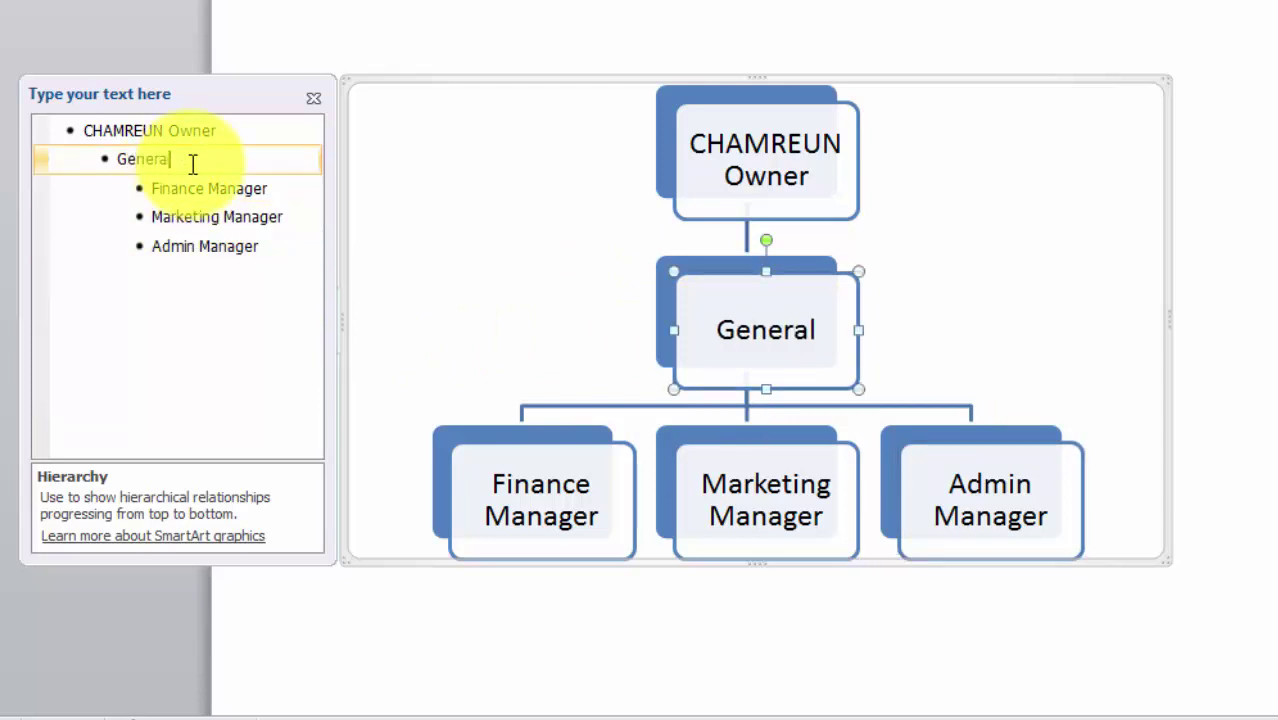
text( Manger)
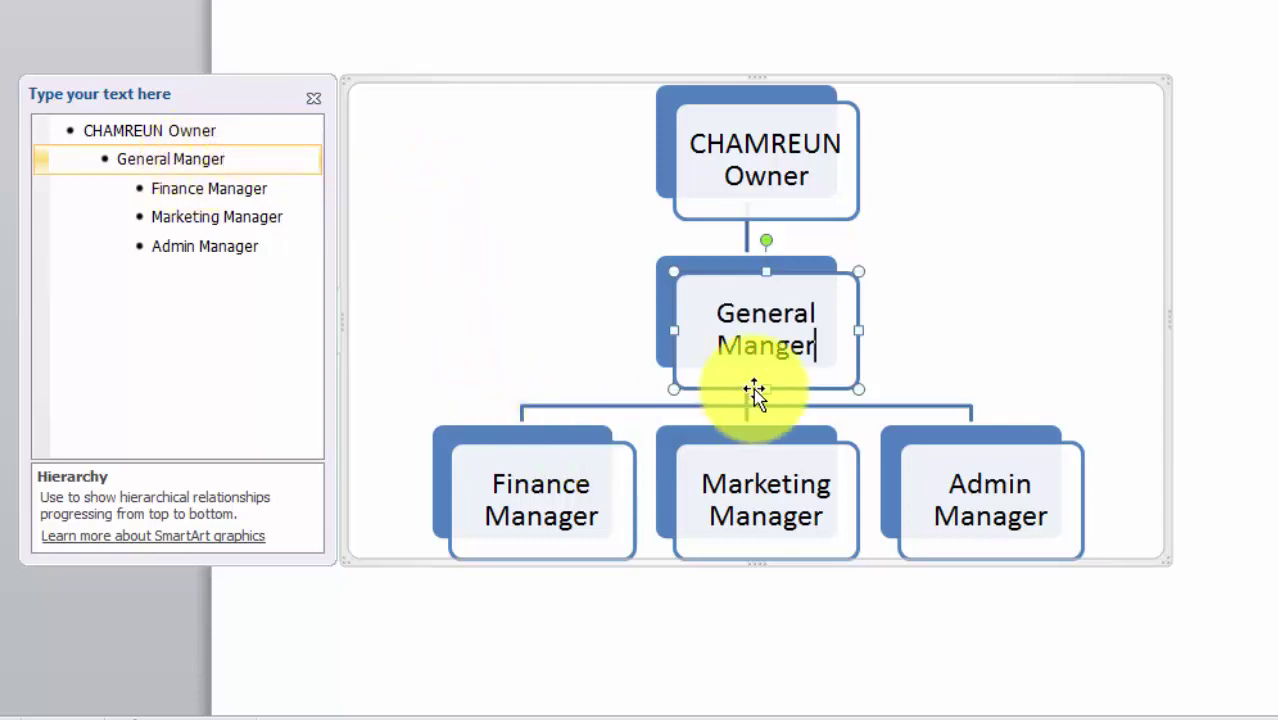
click(961, 471)
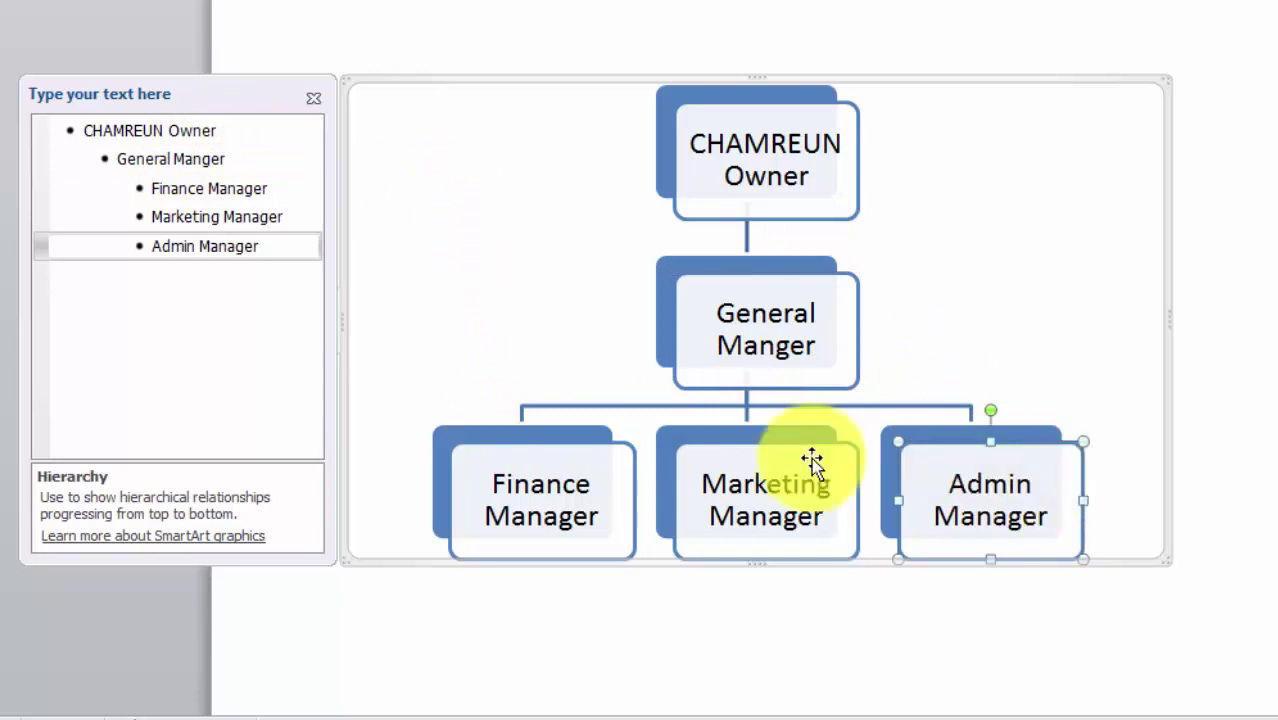
click(197, 246)
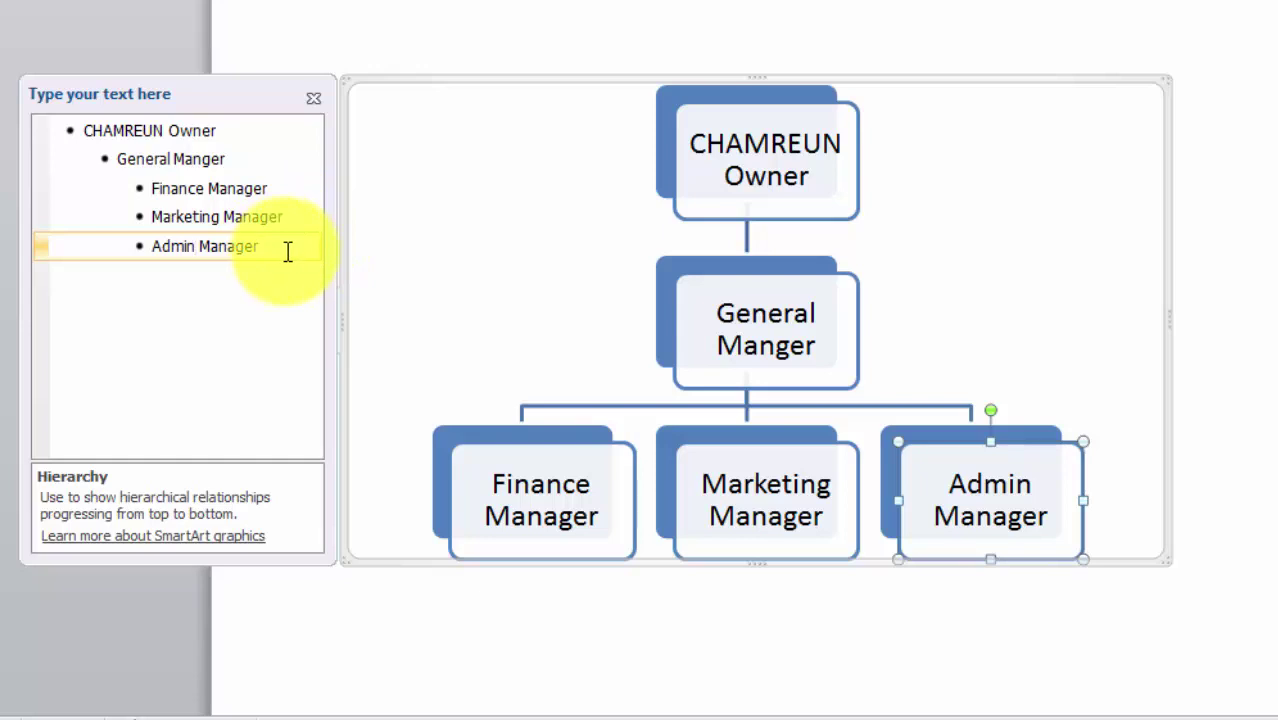
Insert a new entry named 'GM Assistance' after Admin Manager in the Text Pane
key(Return)
text(GM)
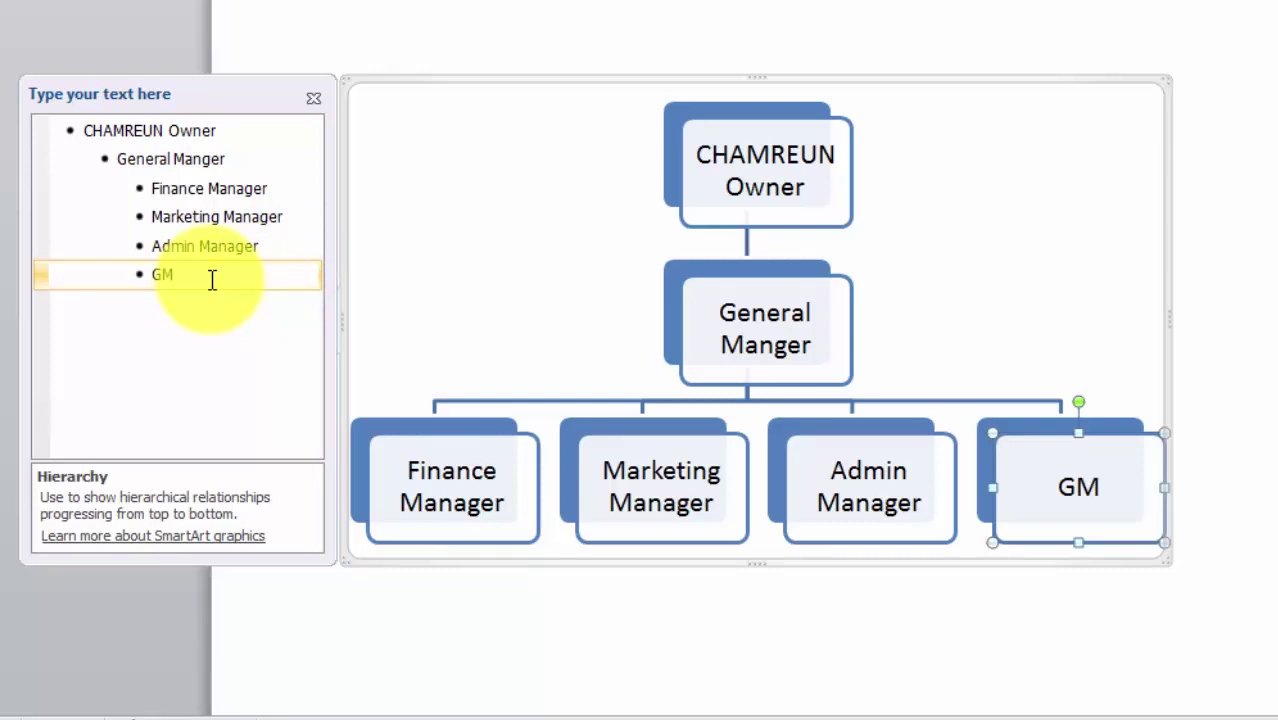
text(As)
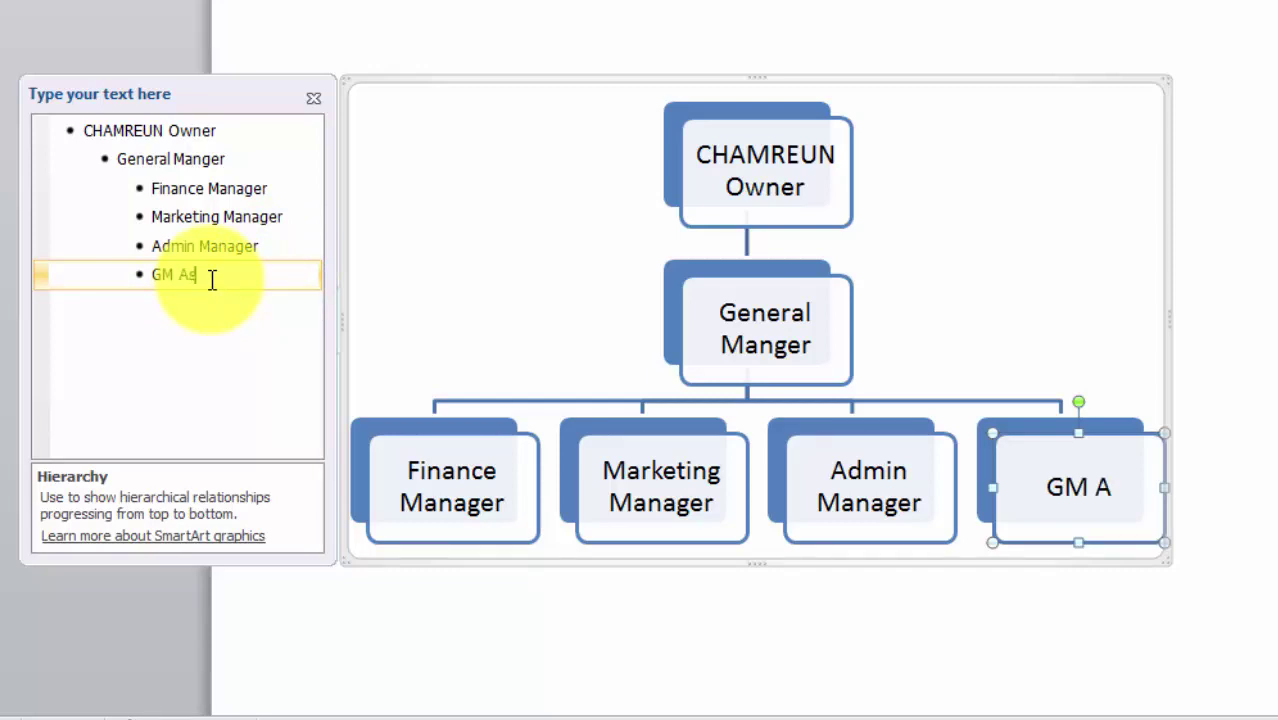
text(sista)
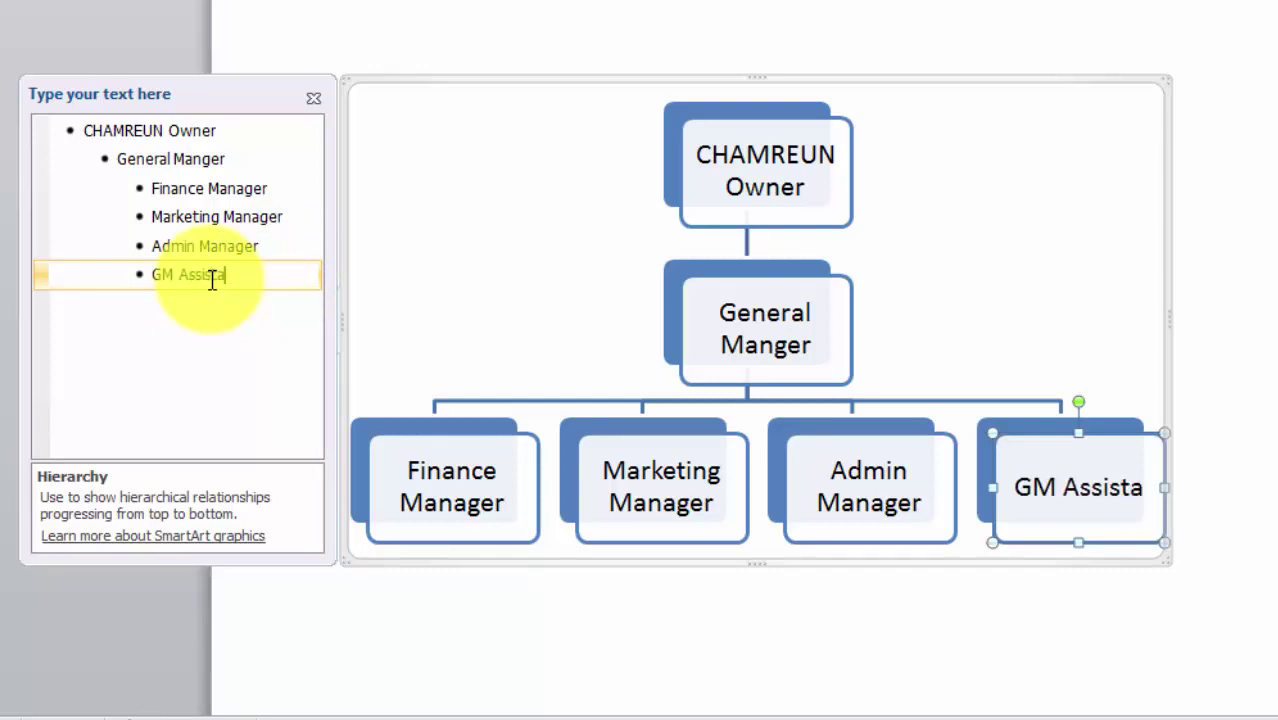
key(BackSpace)
text(ance)
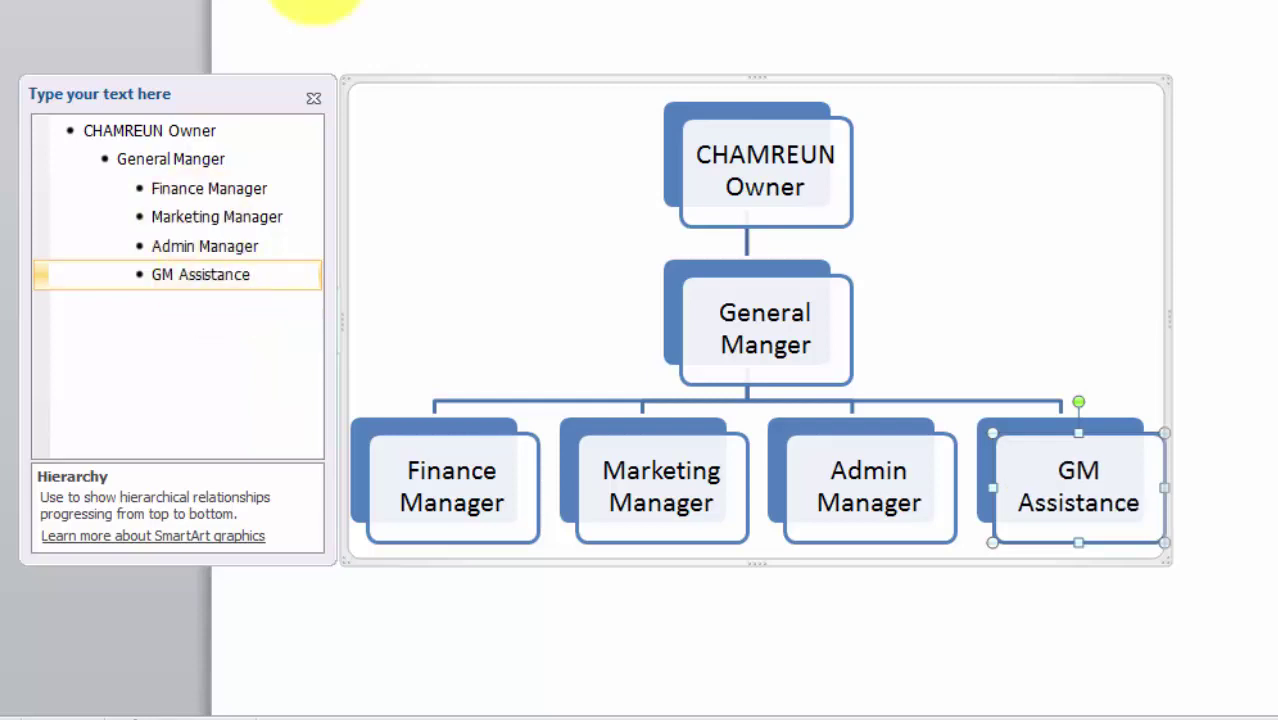
click(325, 10)
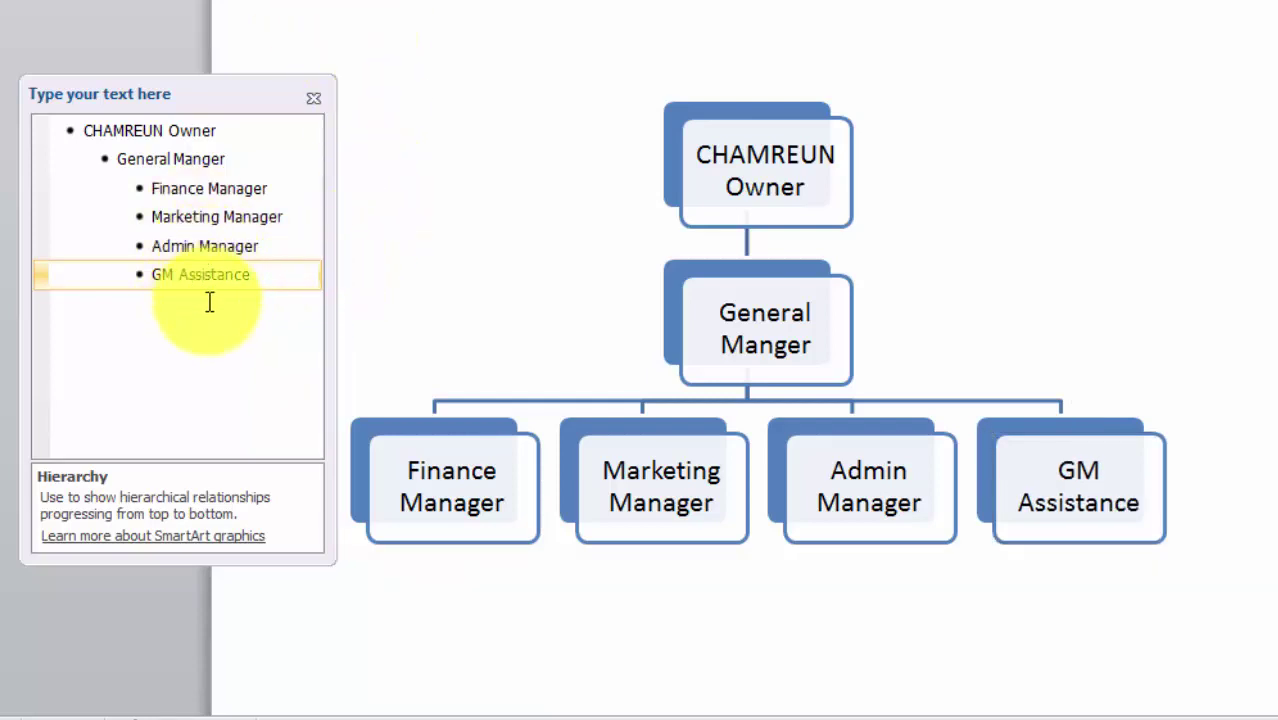
click(262, 273)
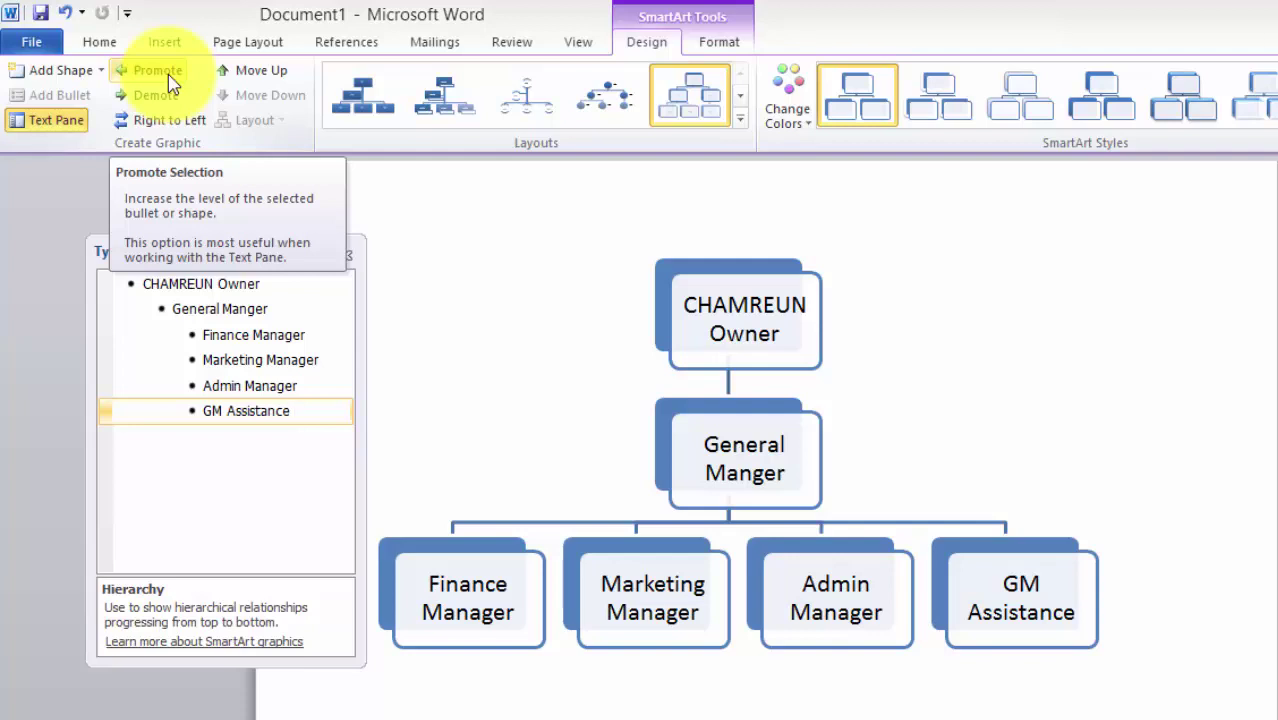
click(157, 70)
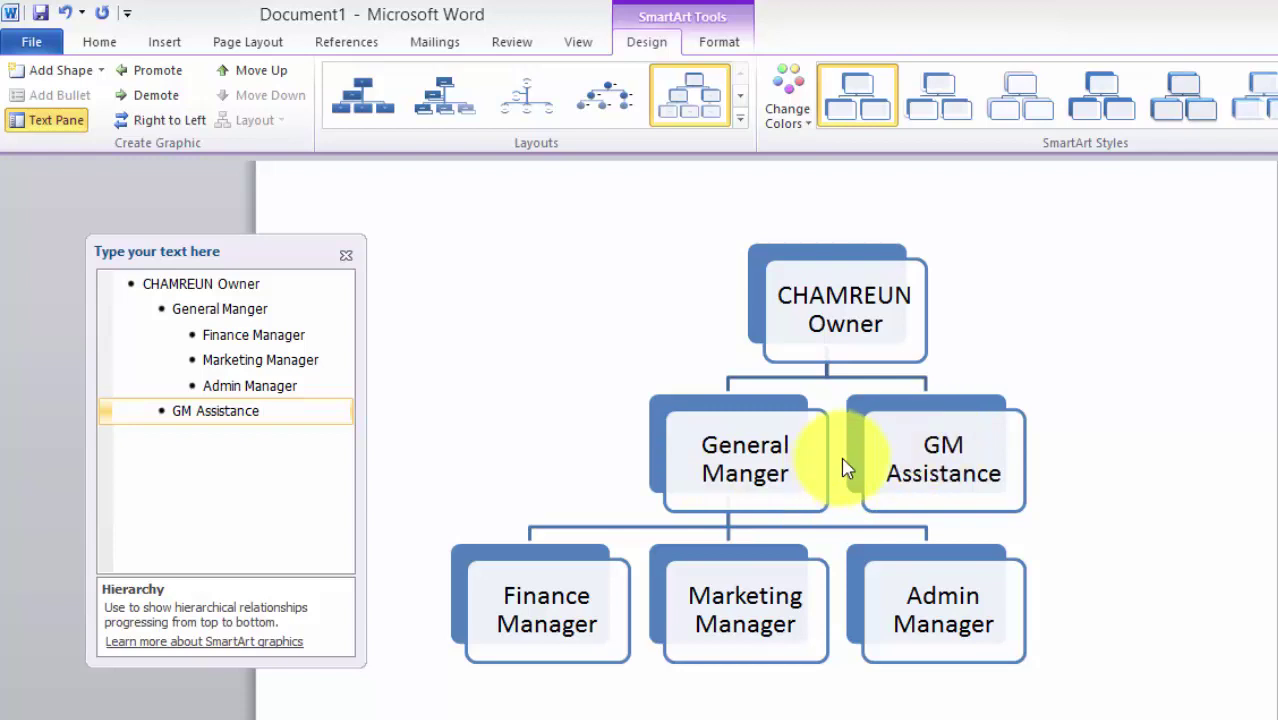
click(845, 460)
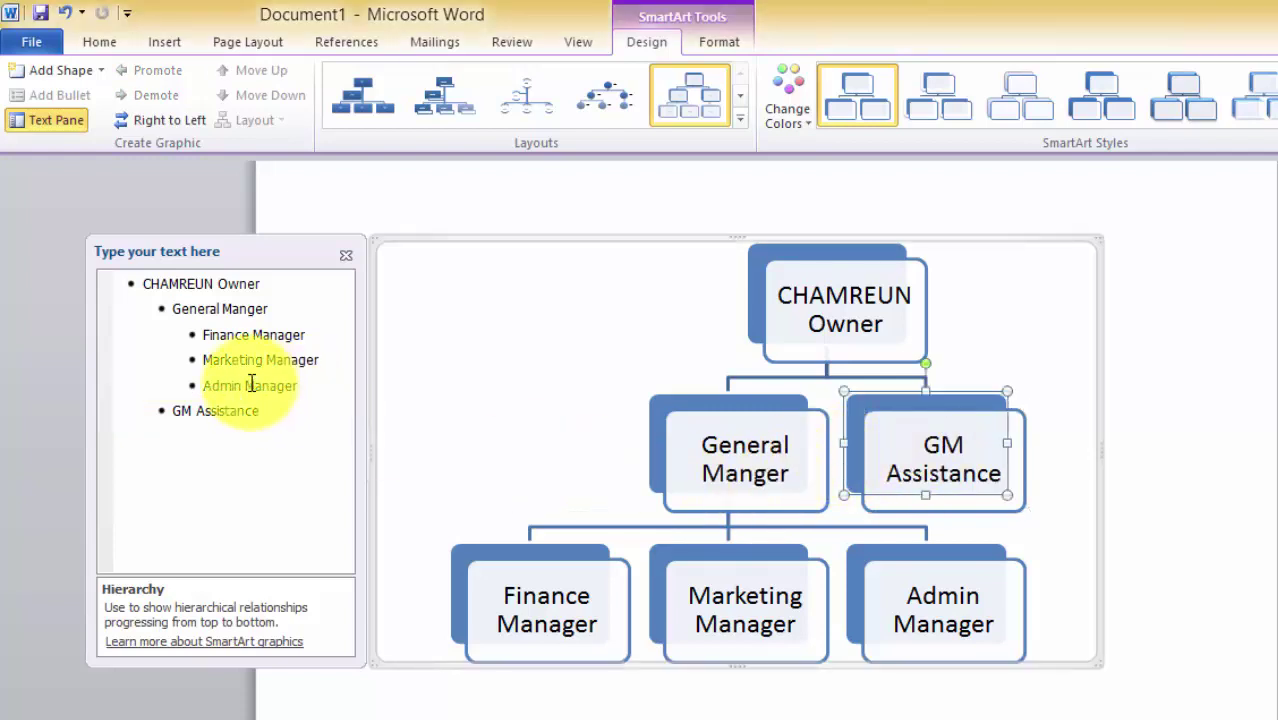
click(268, 310)
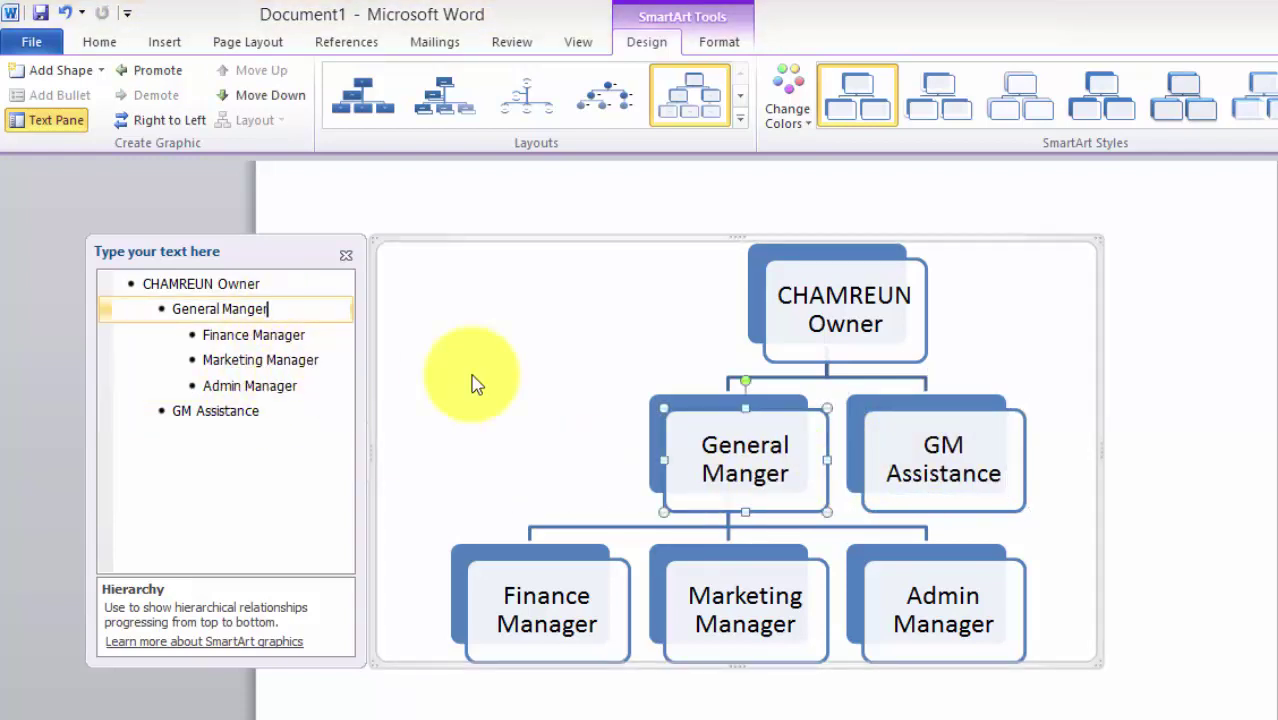
click(900, 420)
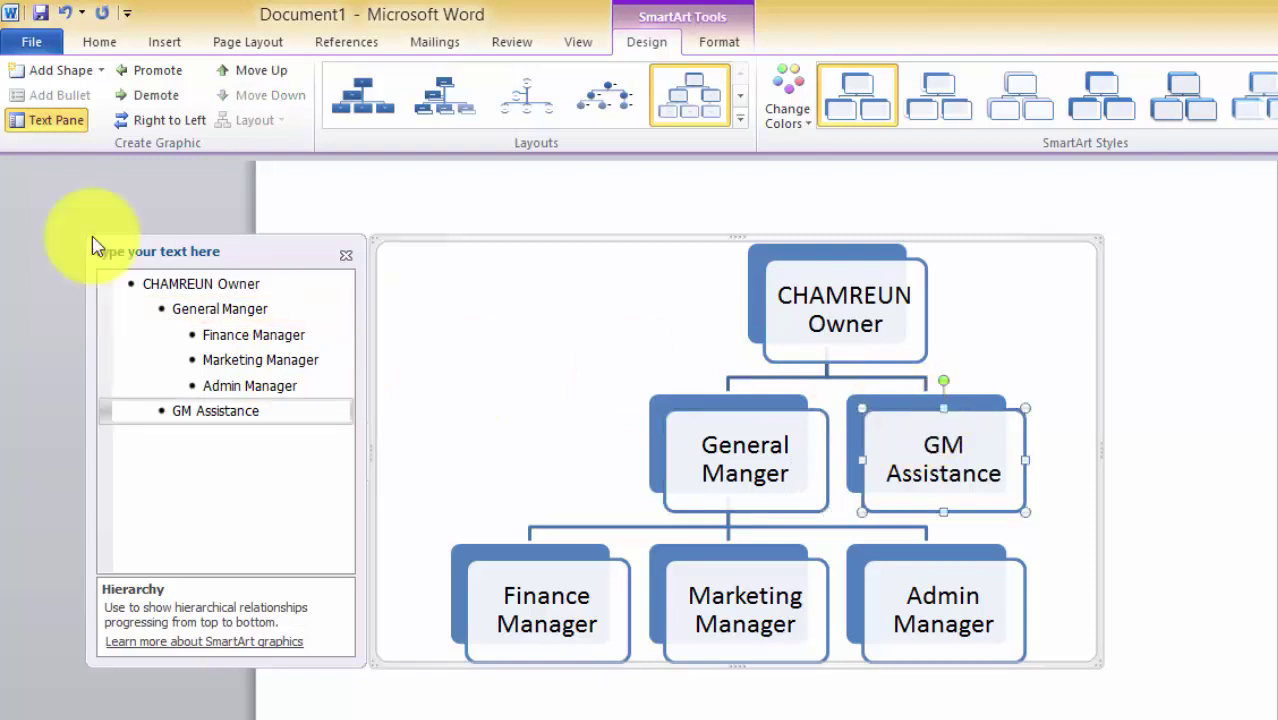
click(155, 95)
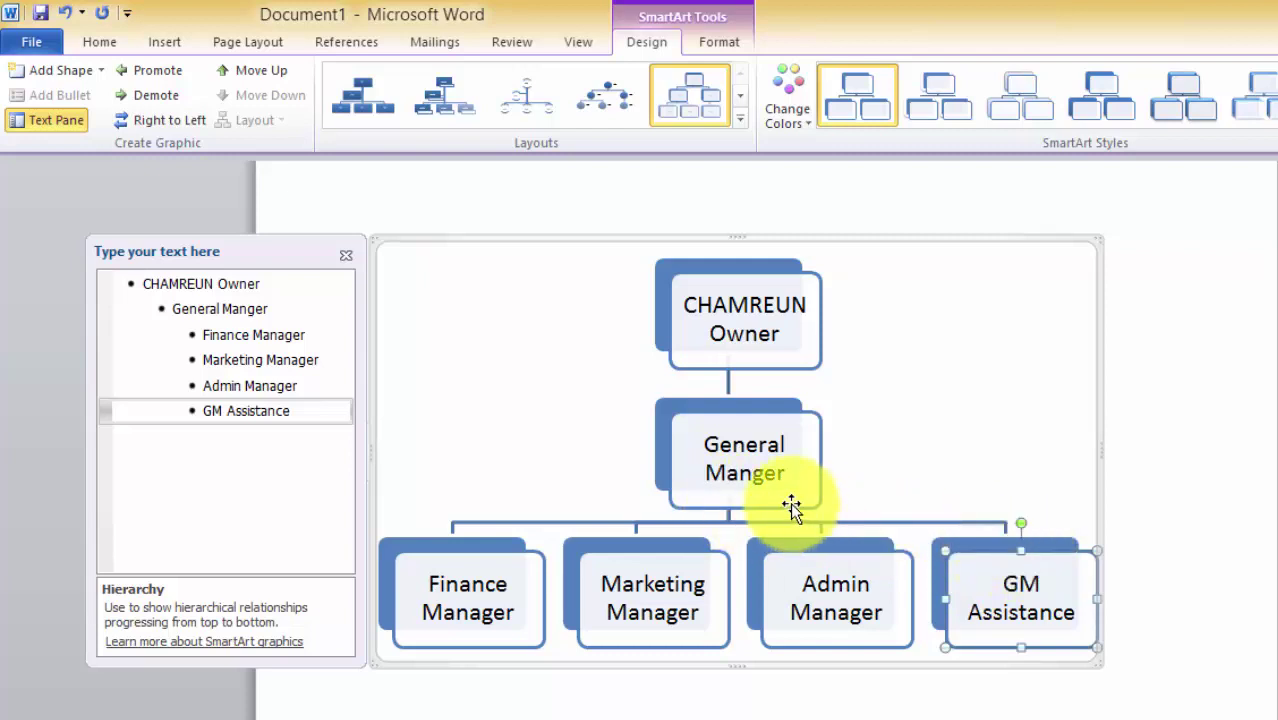
click(245, 462)
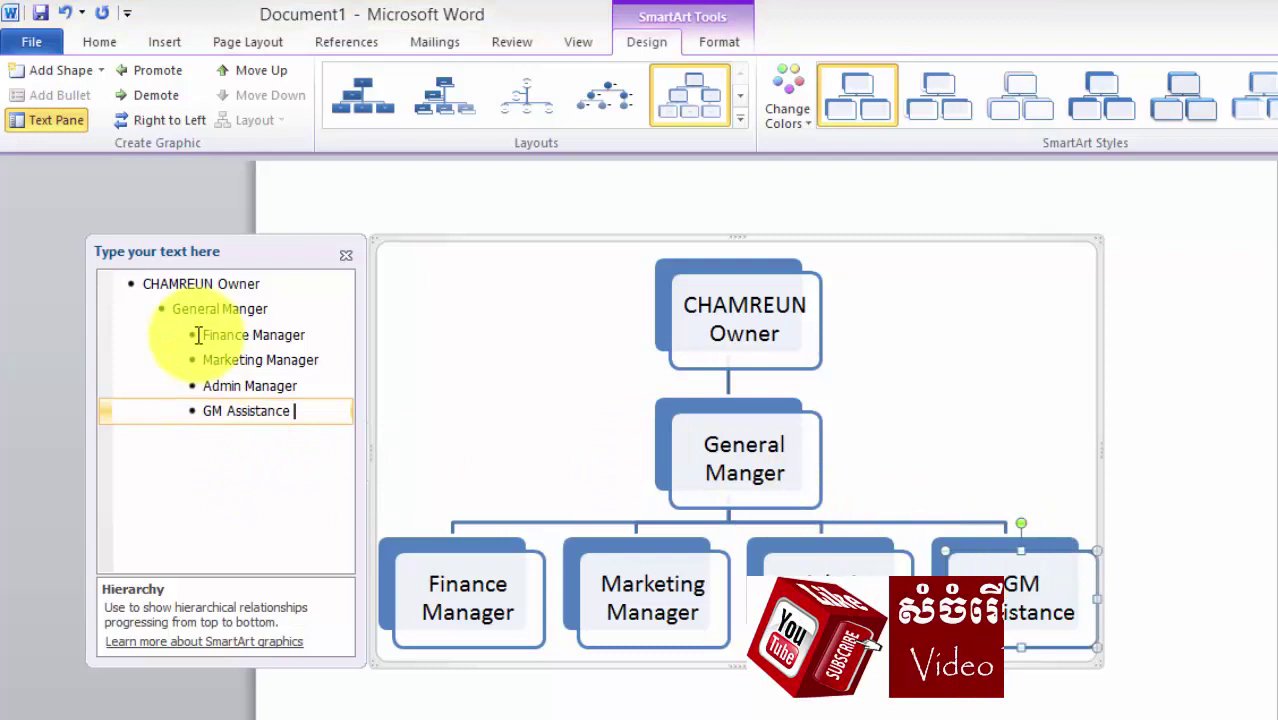
Flip the org chart to Right to Left and reposition GM Assistance with Move Up/Move Down
click(181, 131)
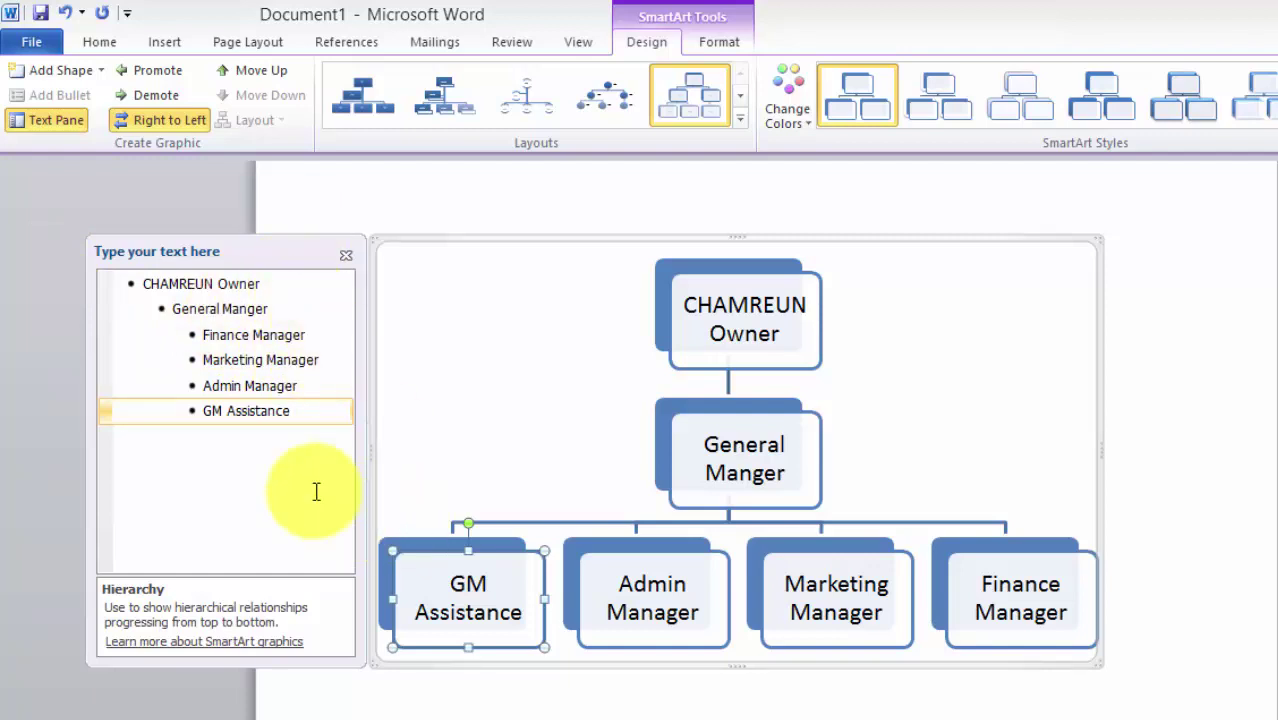
click(250, 72)
click(249, 83)
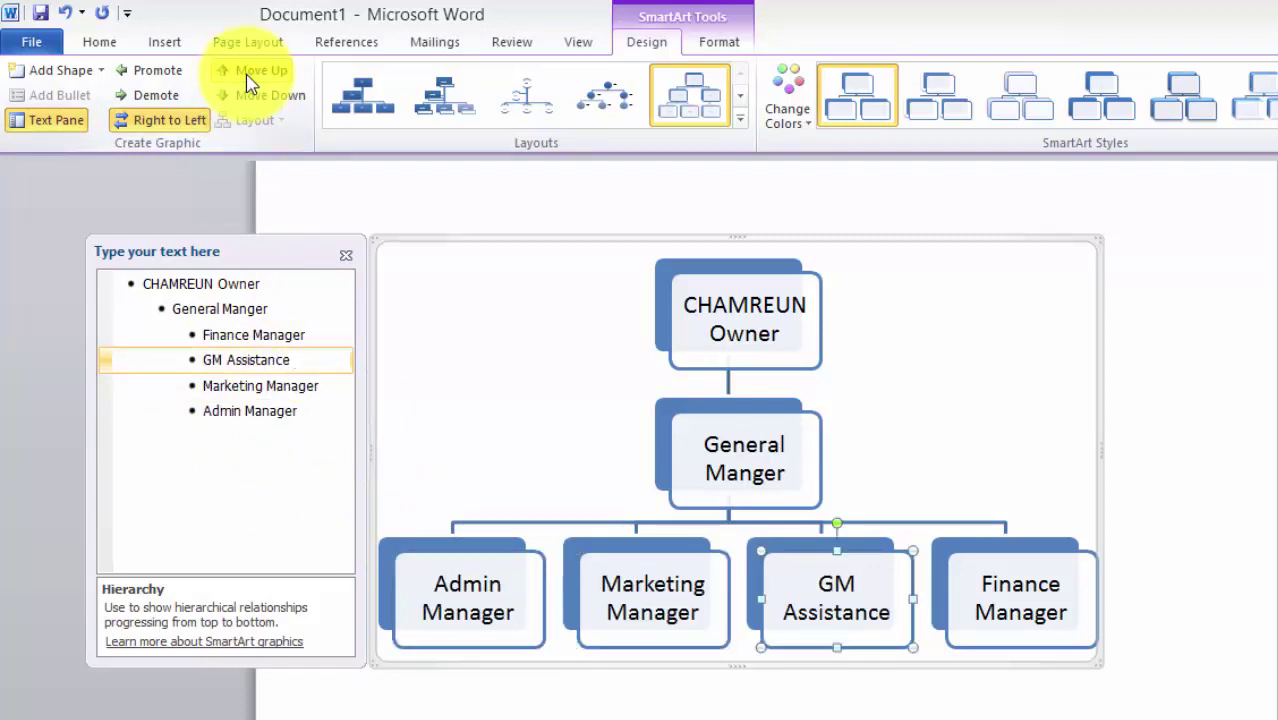
click(243, 100)
click(243, 100)
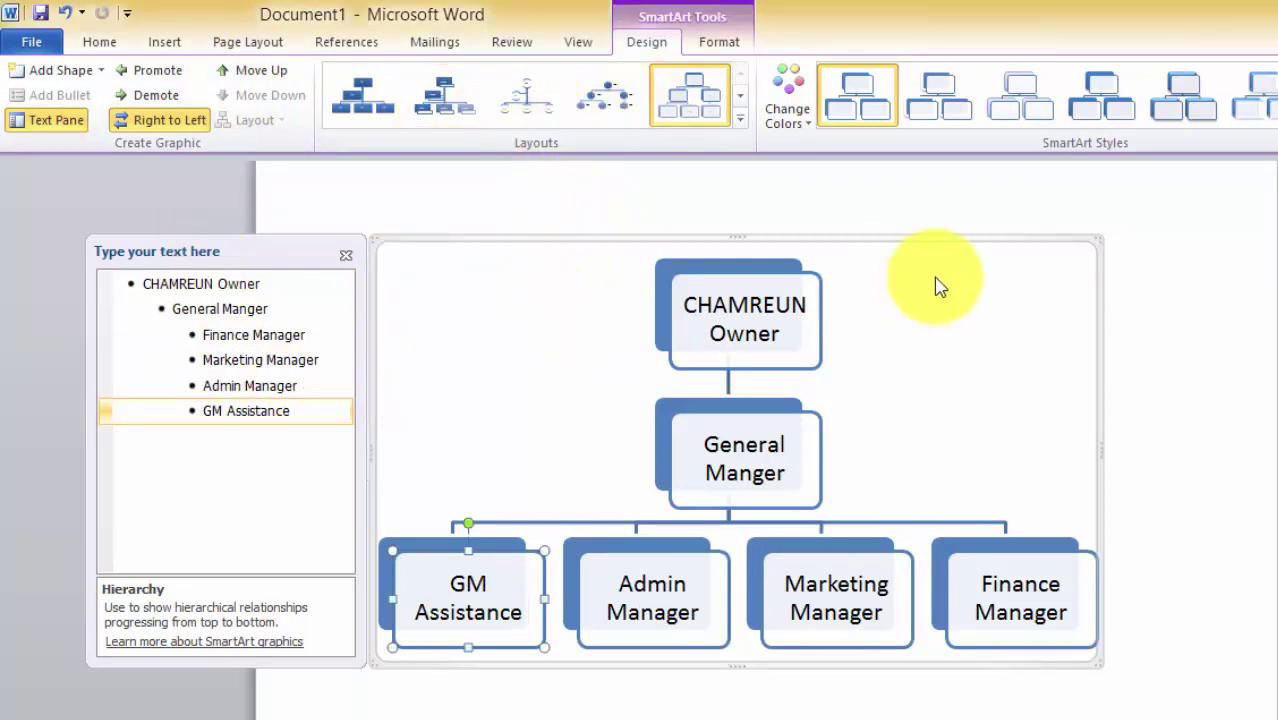
click(739, 121)
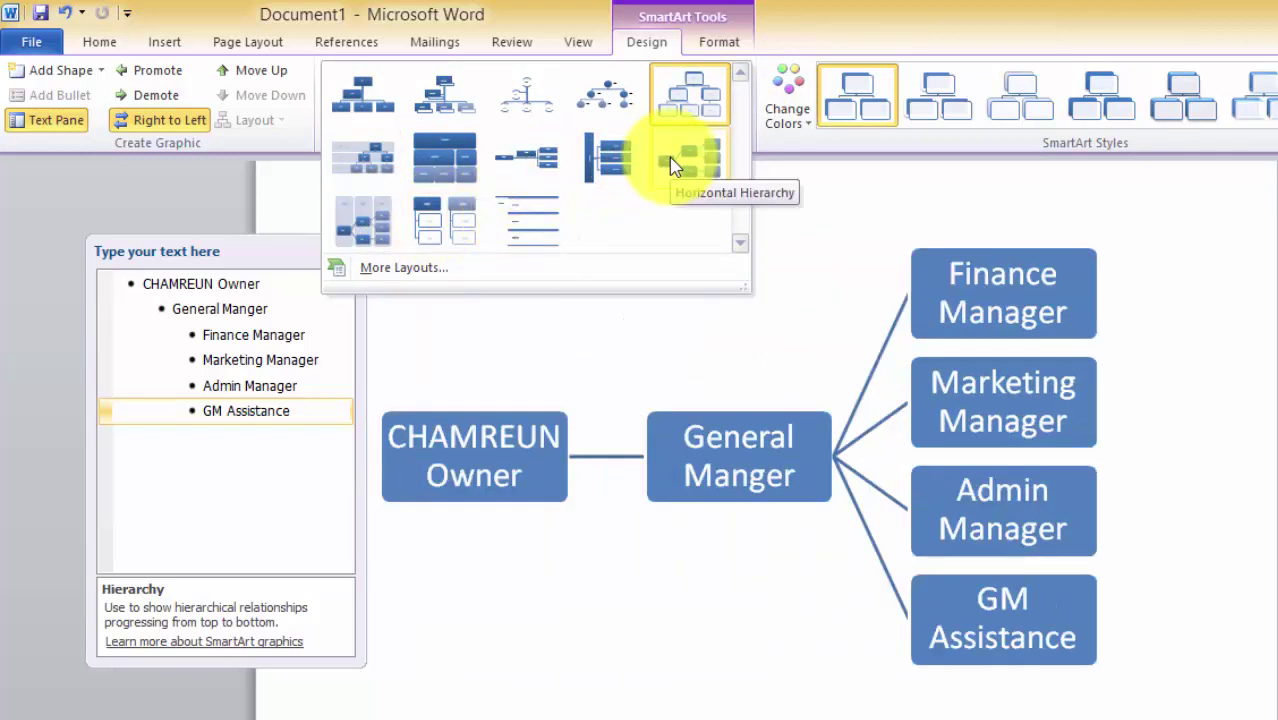
Try Horizontal Hierarchy, then apply the Labeled Hierarchy layout to the org chart
click(672, 165)
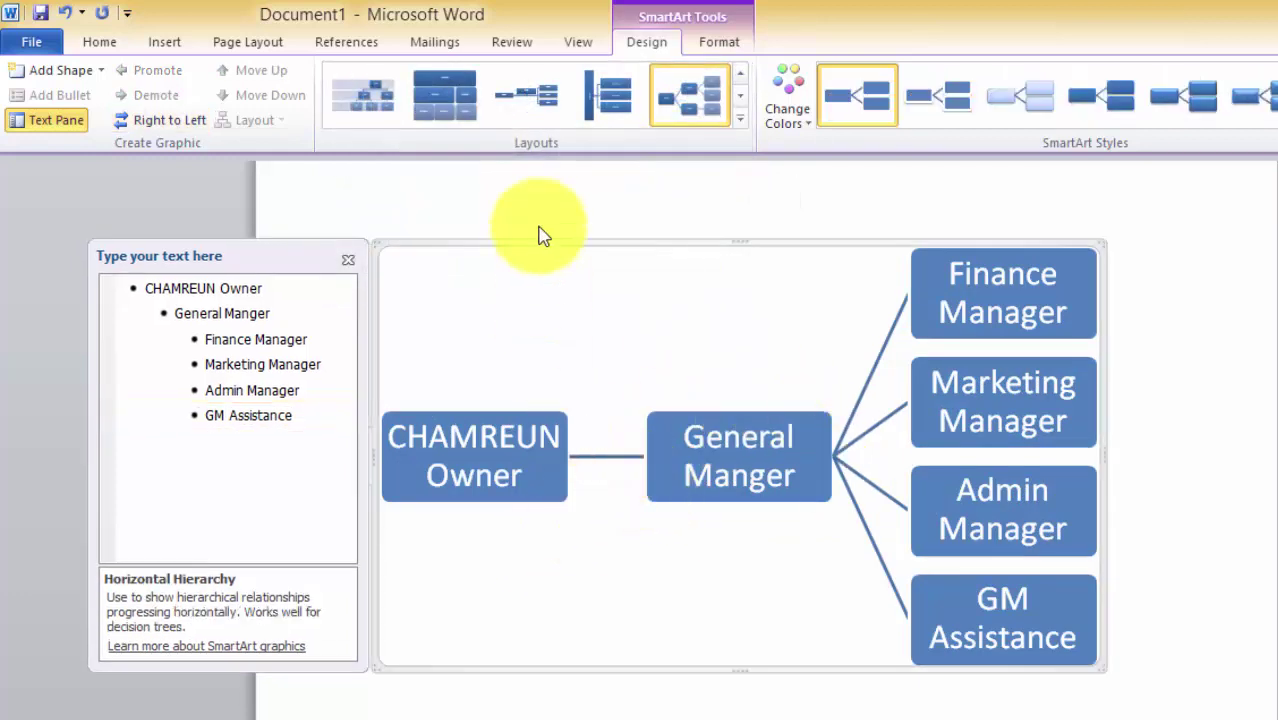
click(363, 95)
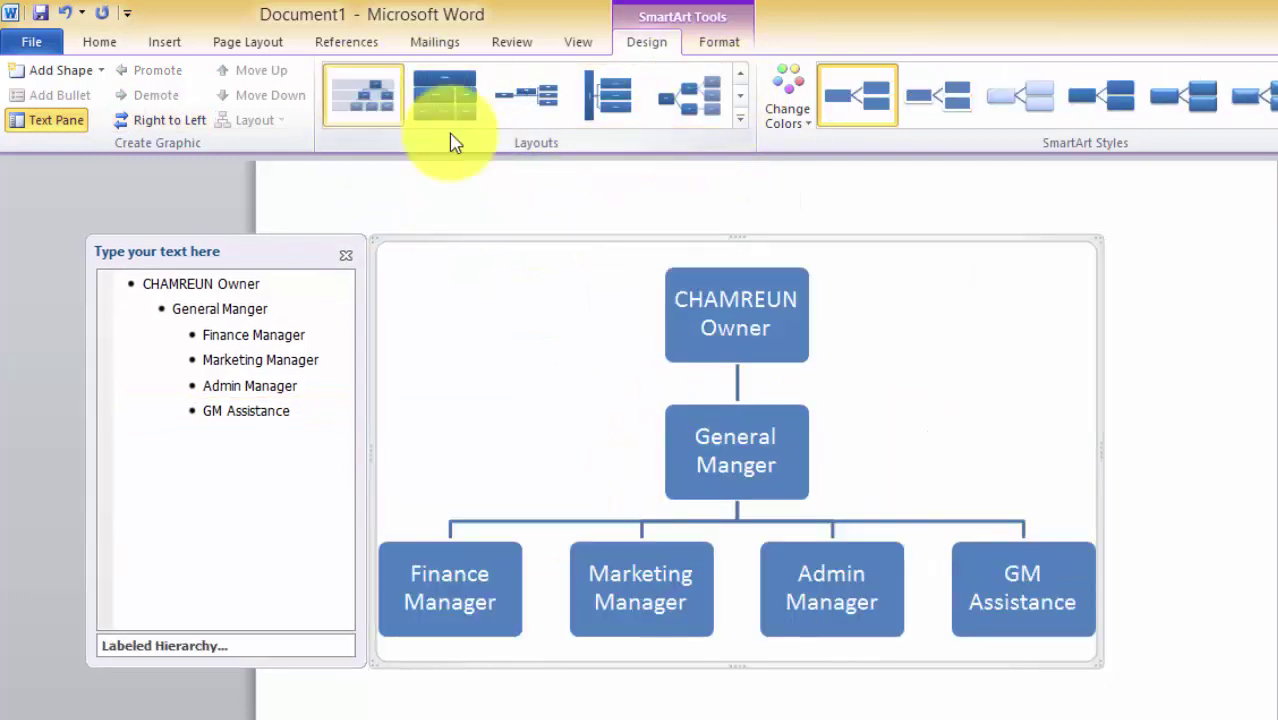
click(1113, 442)
click(866, 458)
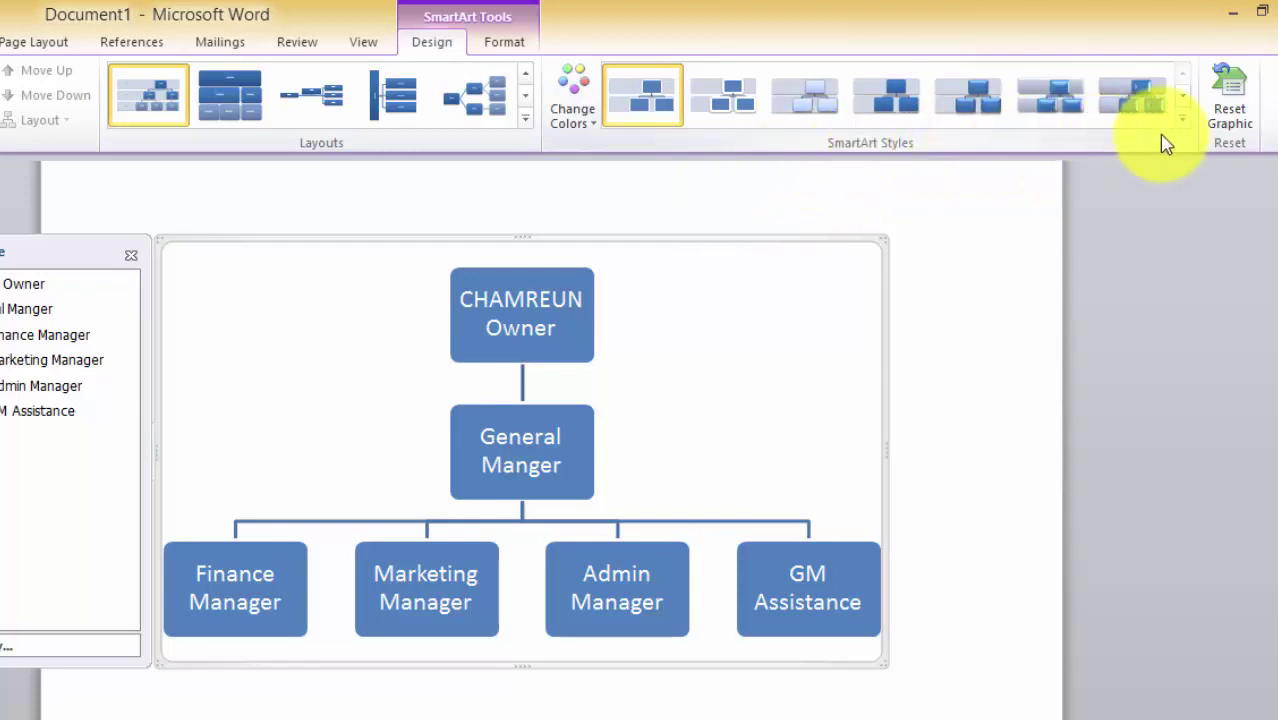
Apply a 3-D style from the SmartArt Styles gallery so every box becomes a raised block
click(1182, 118)
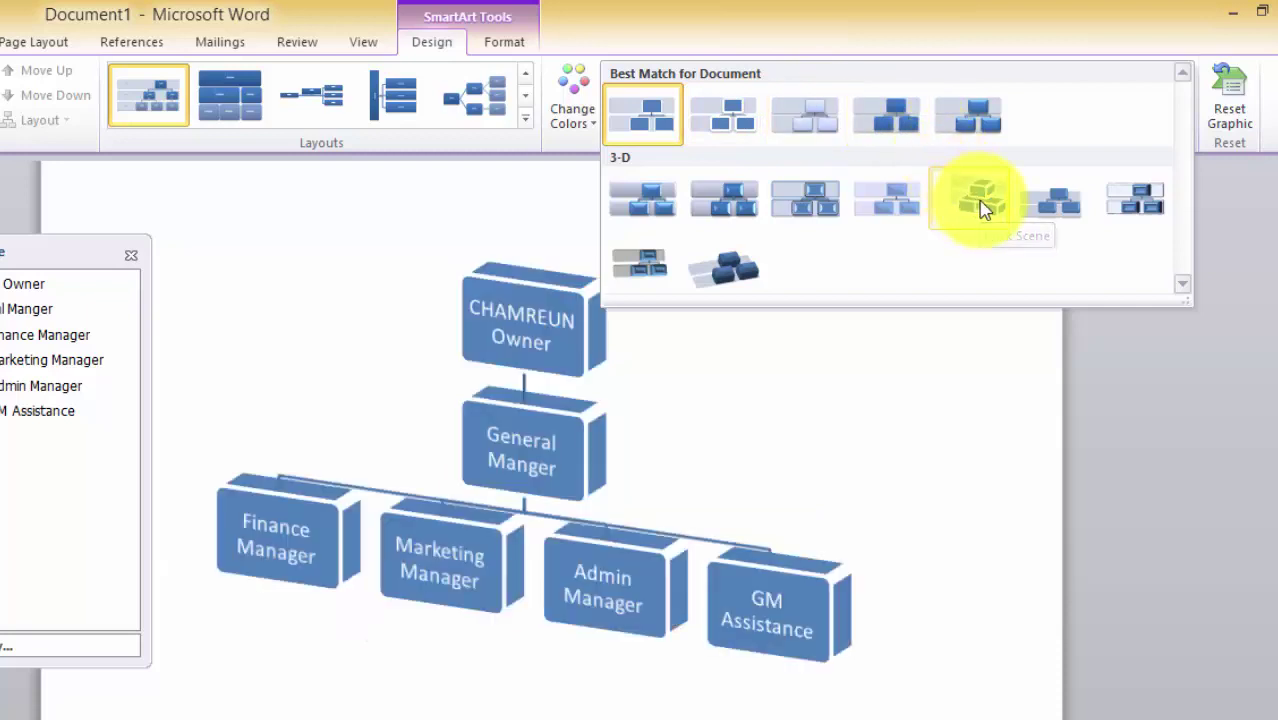
click(979, 200)
click(945, 474)
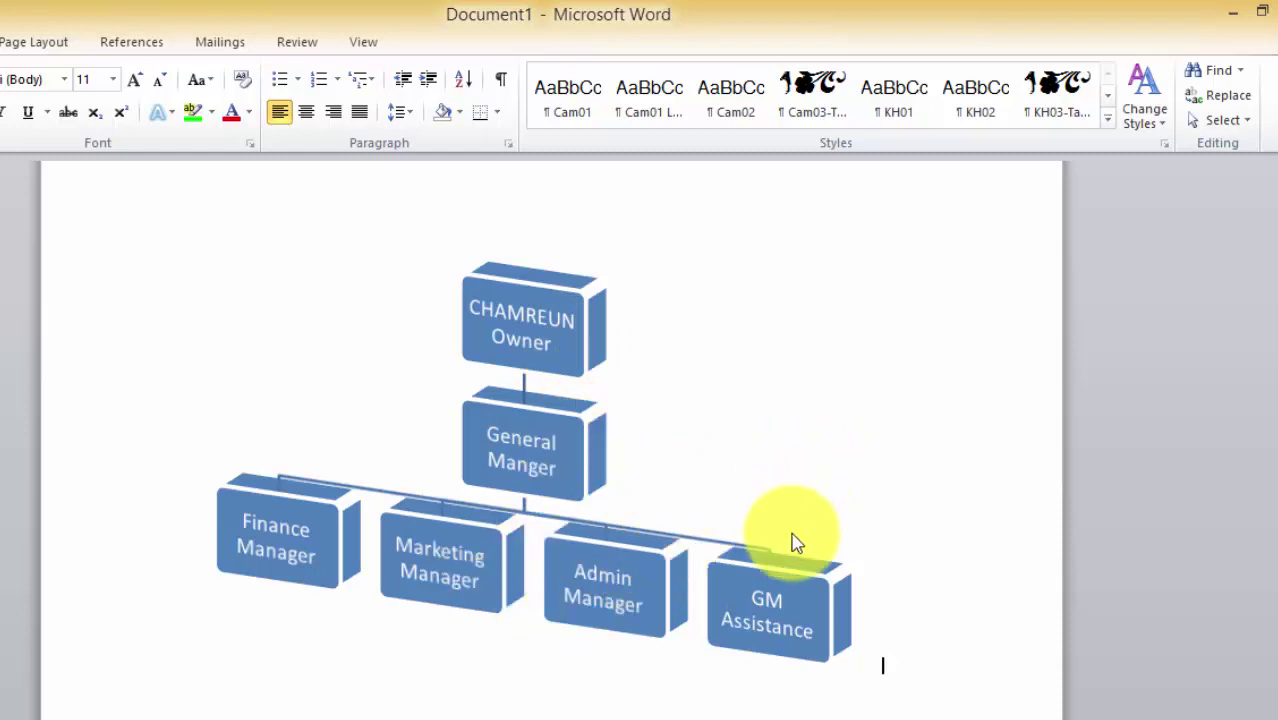
click(554, 346)
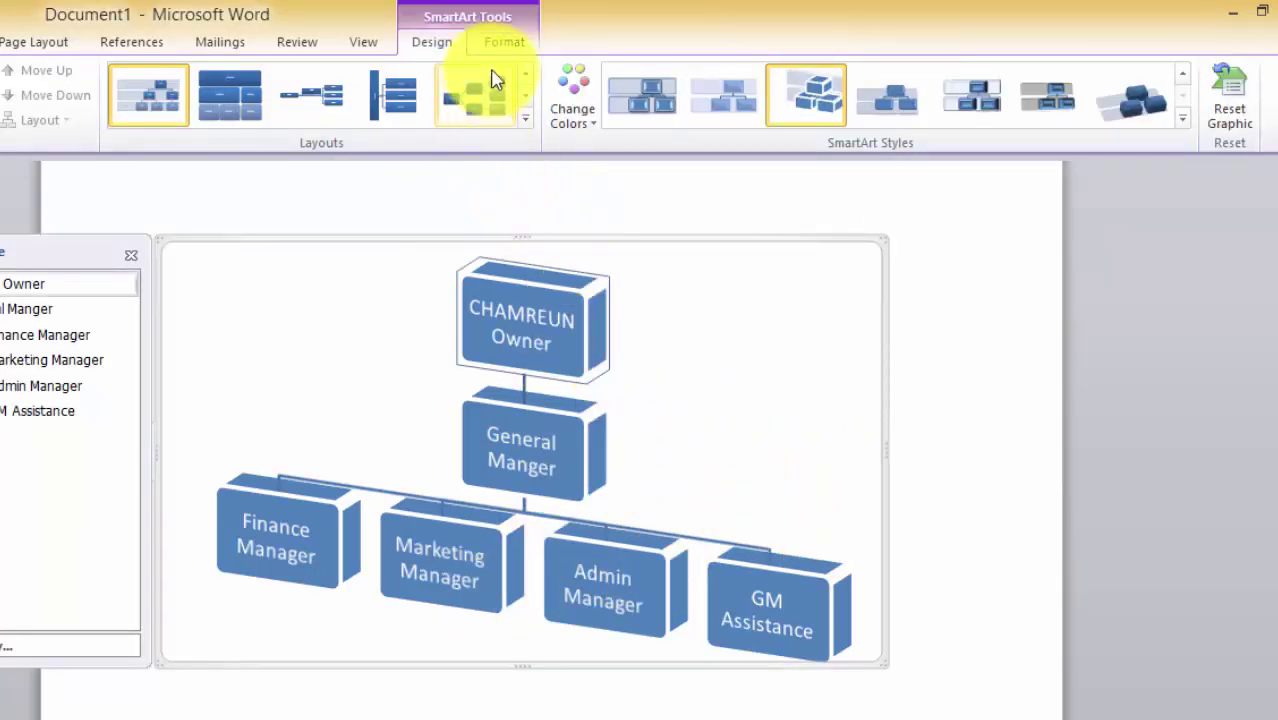
click(505, 42)
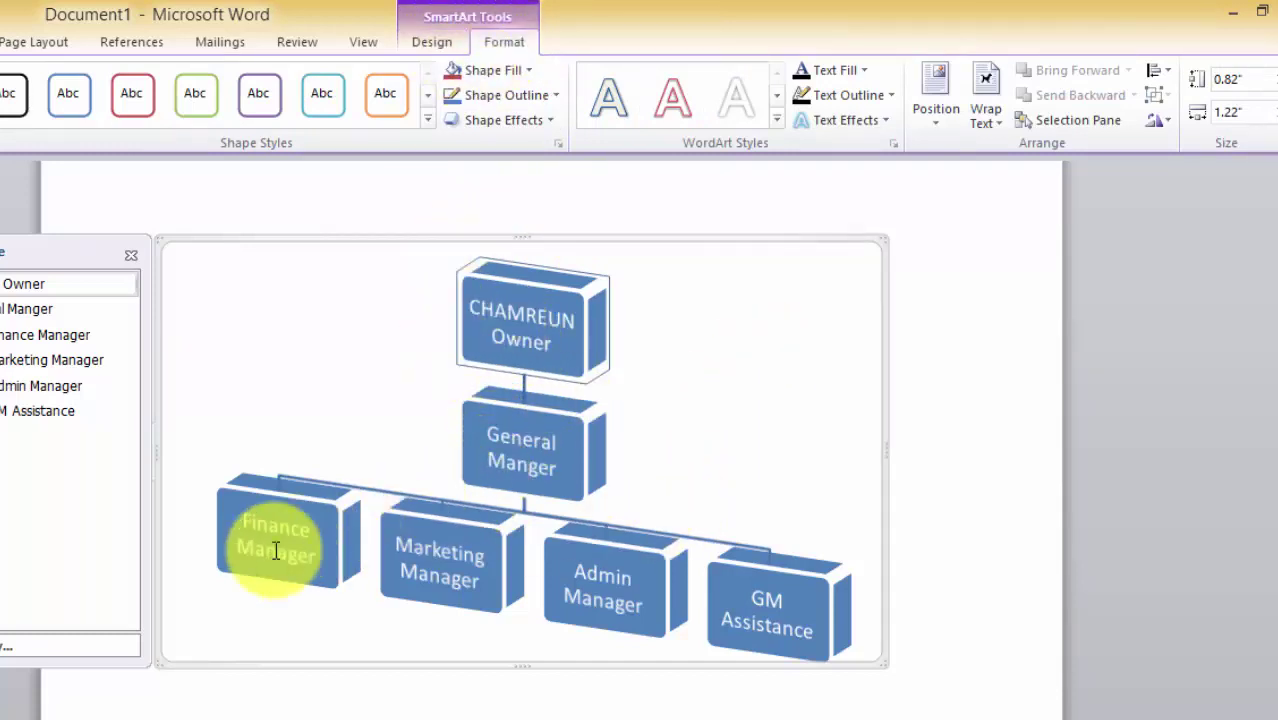
click(432, 44)
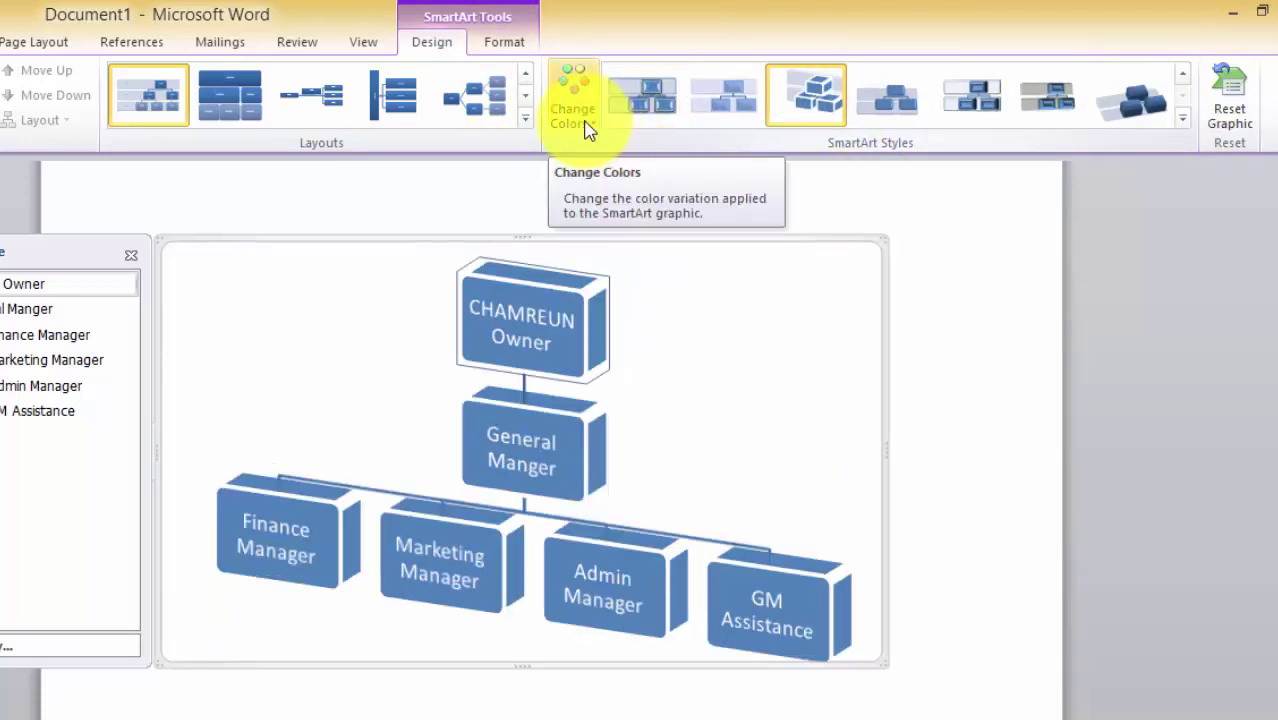
Recolour the org chart with the Colorful – Accent Colors scheme
click(586, 124)
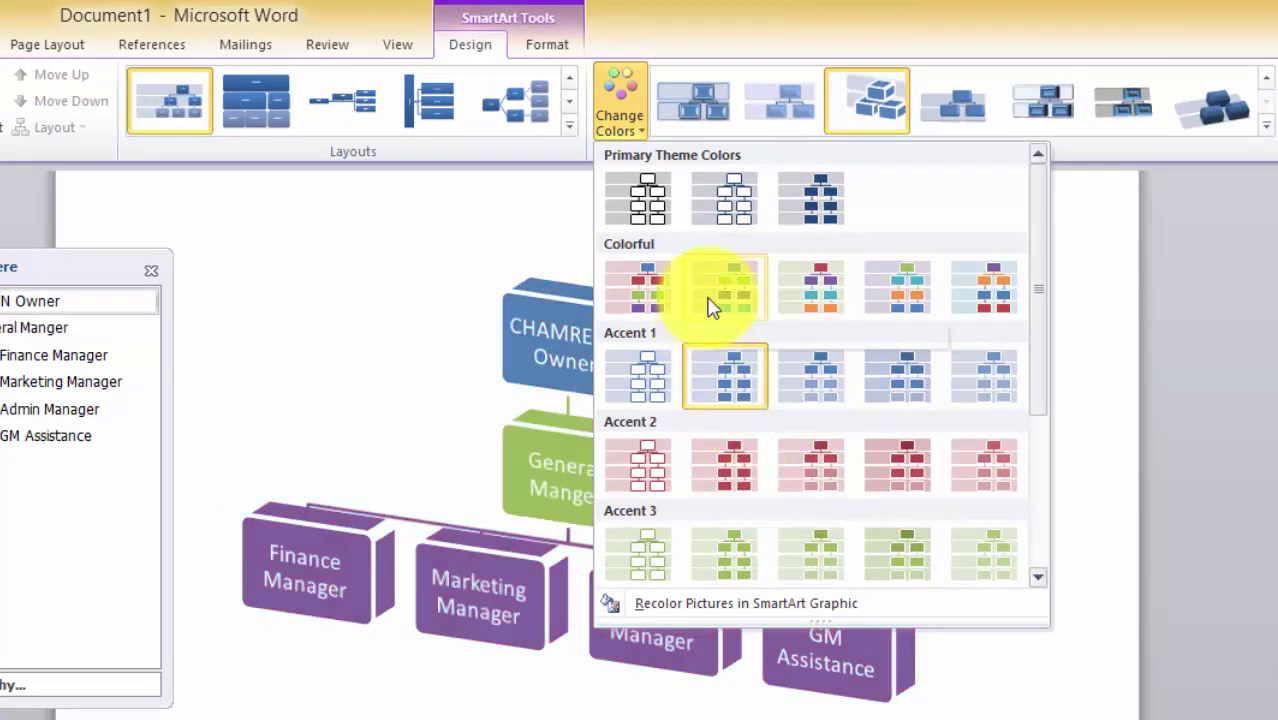
click(657, 305)
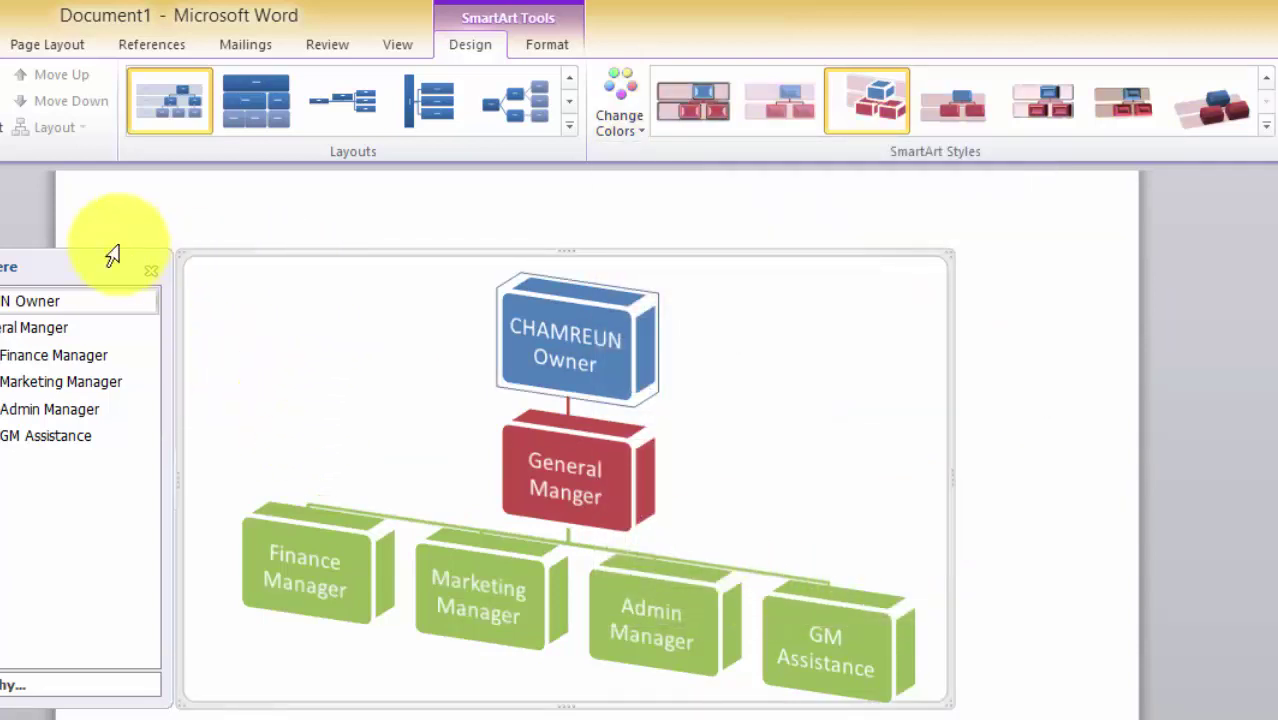
click(151, 270)
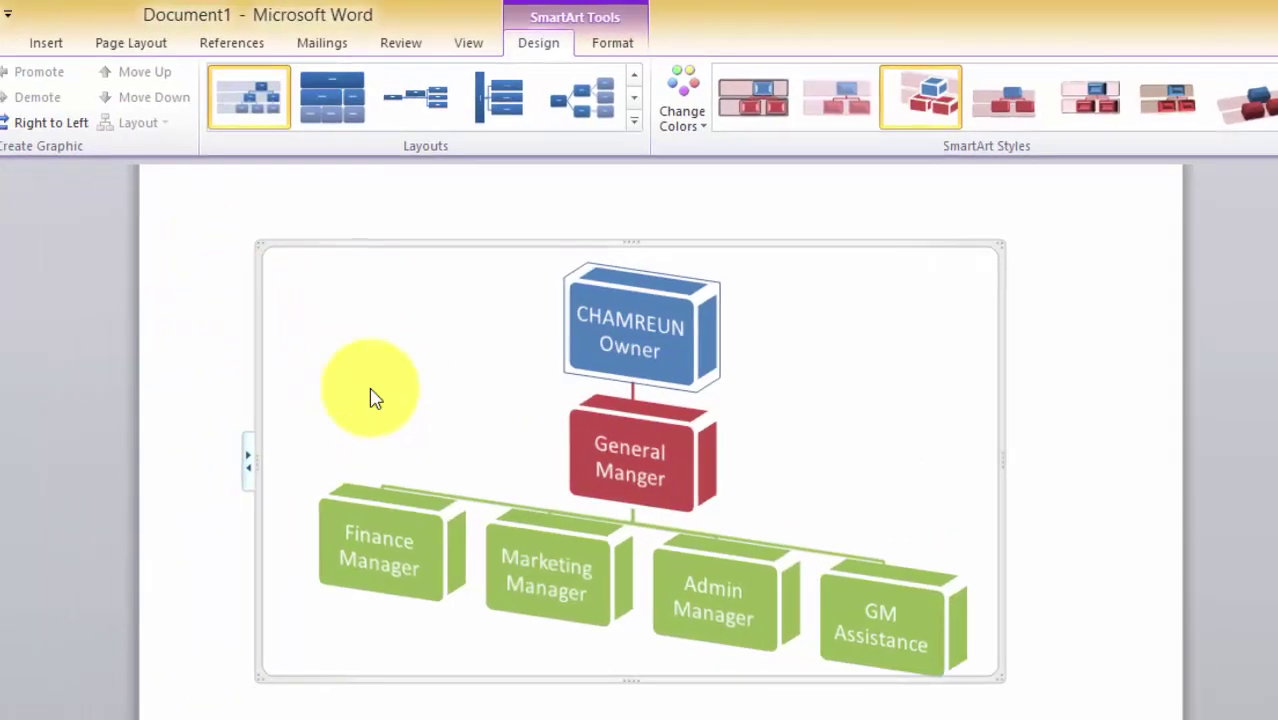
Toggle the SmartArt Text Pane on and off, leaving it closed
click(352, 440)
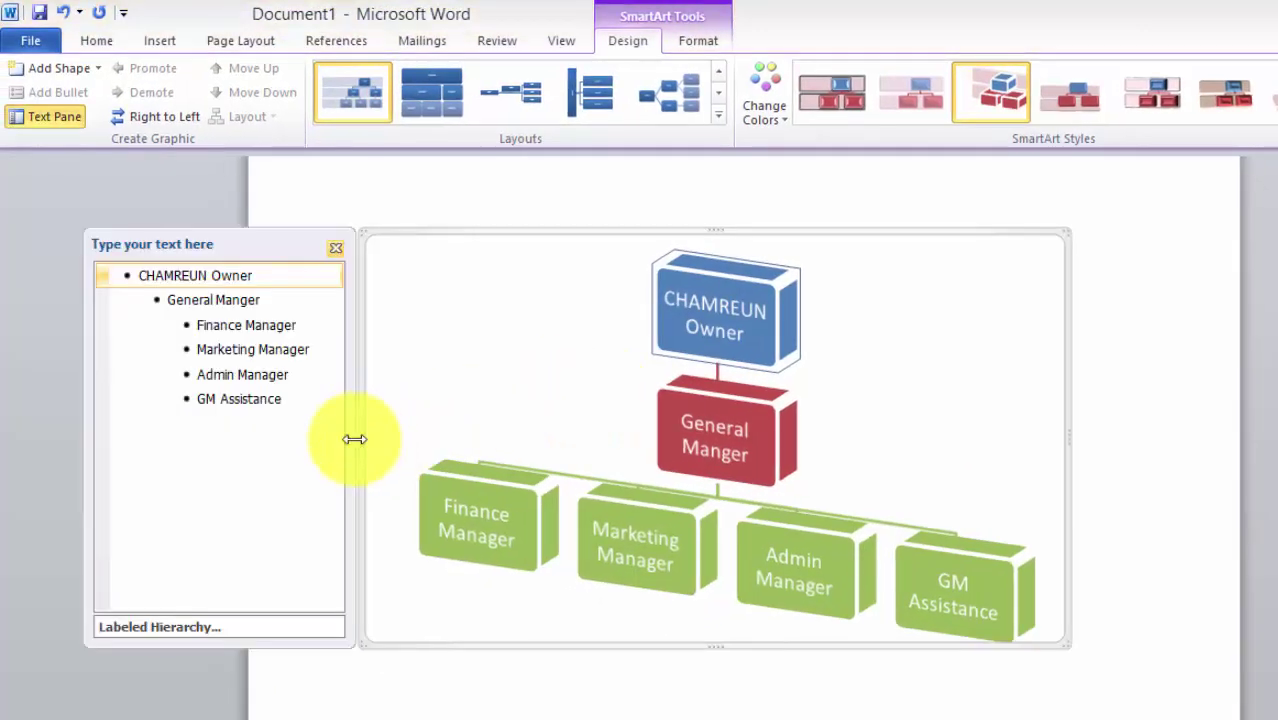
click(335, 248)
click(358, 430)
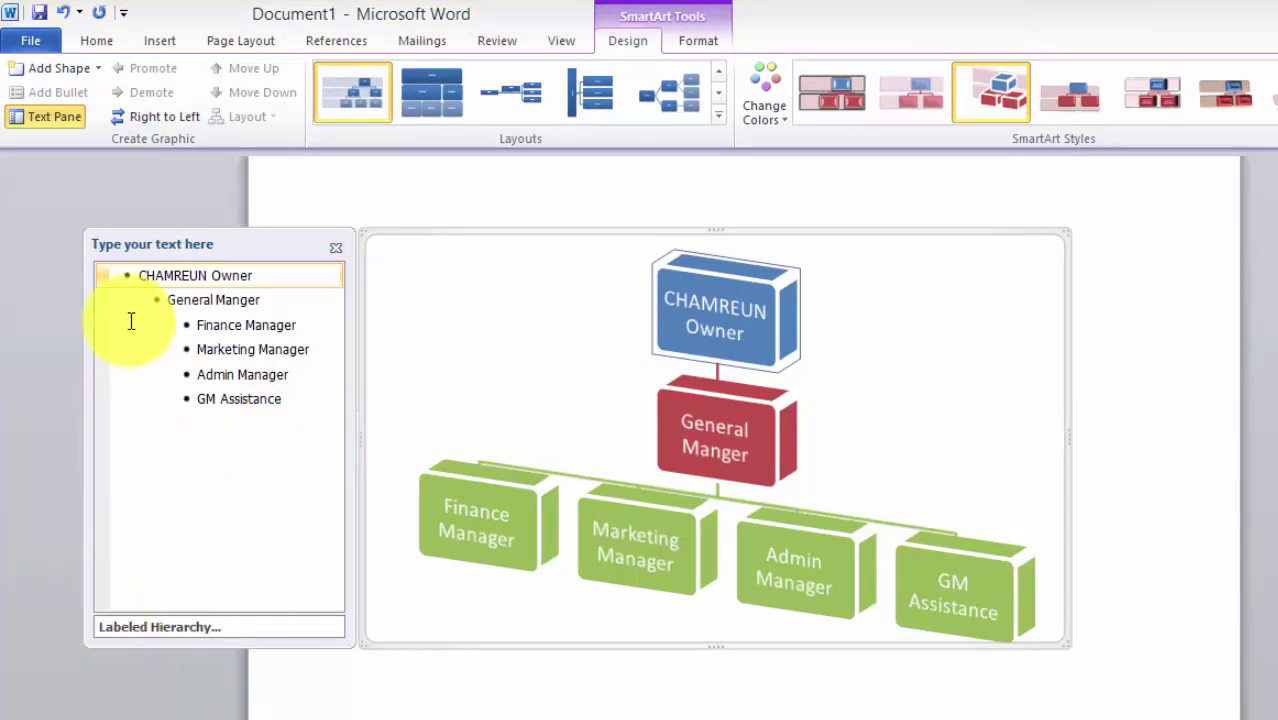
click(335, 247)
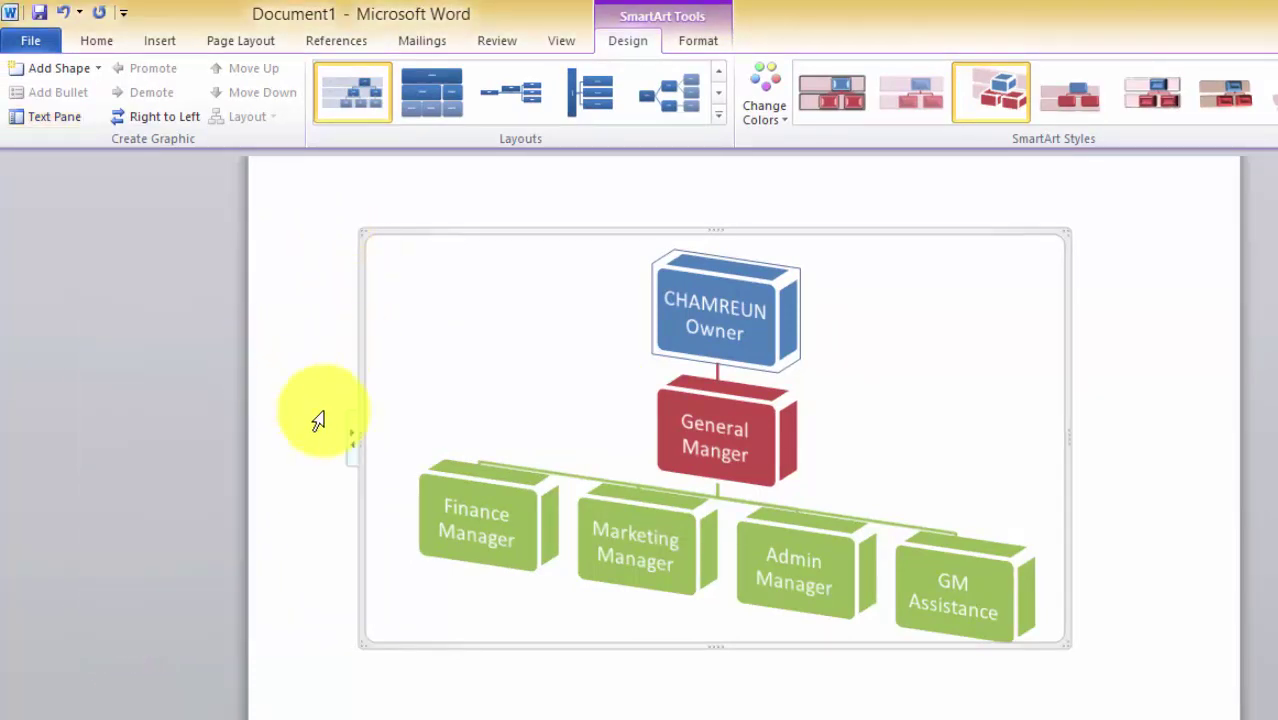
click(52, 119)
click(338, 249)
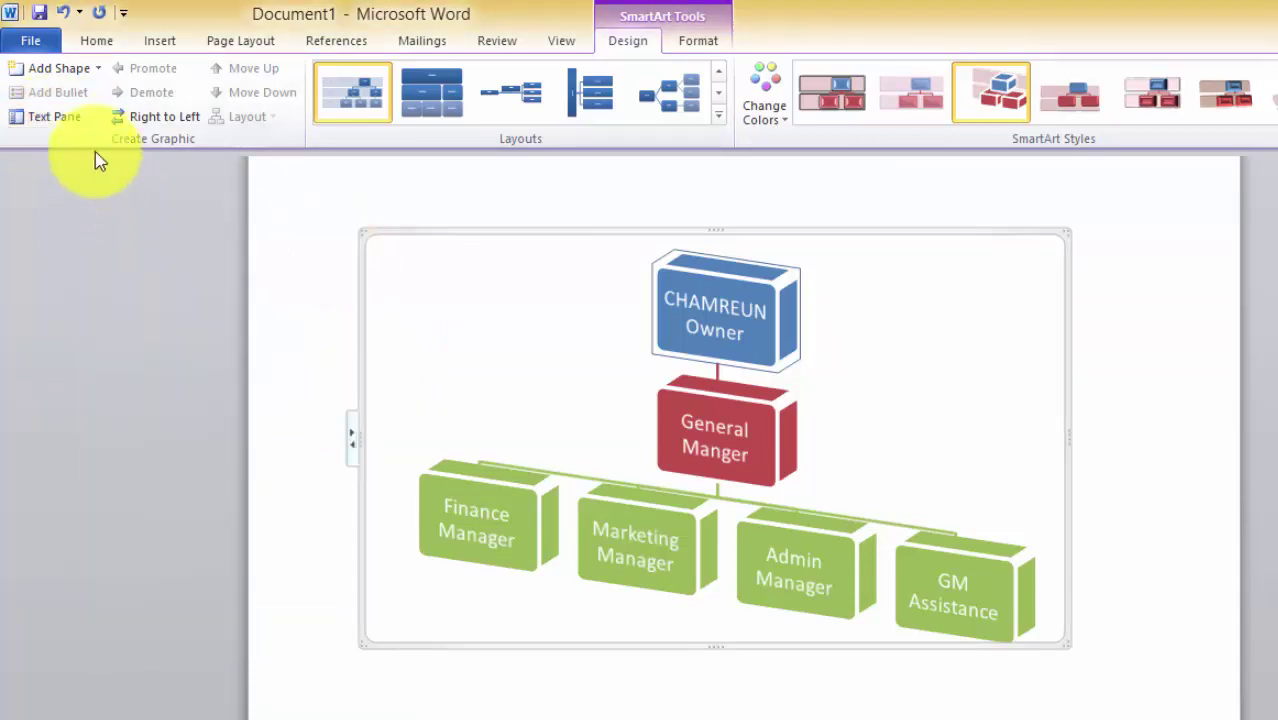
click(71, 116)
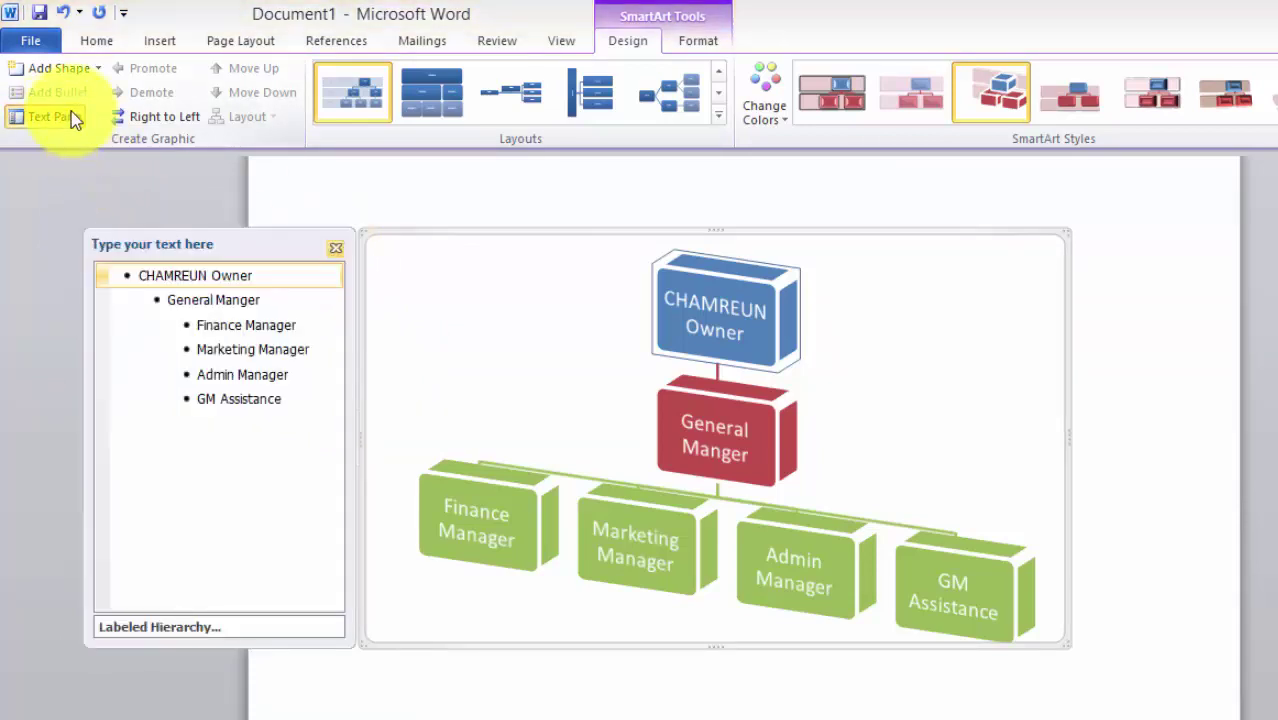
click(336, 249)
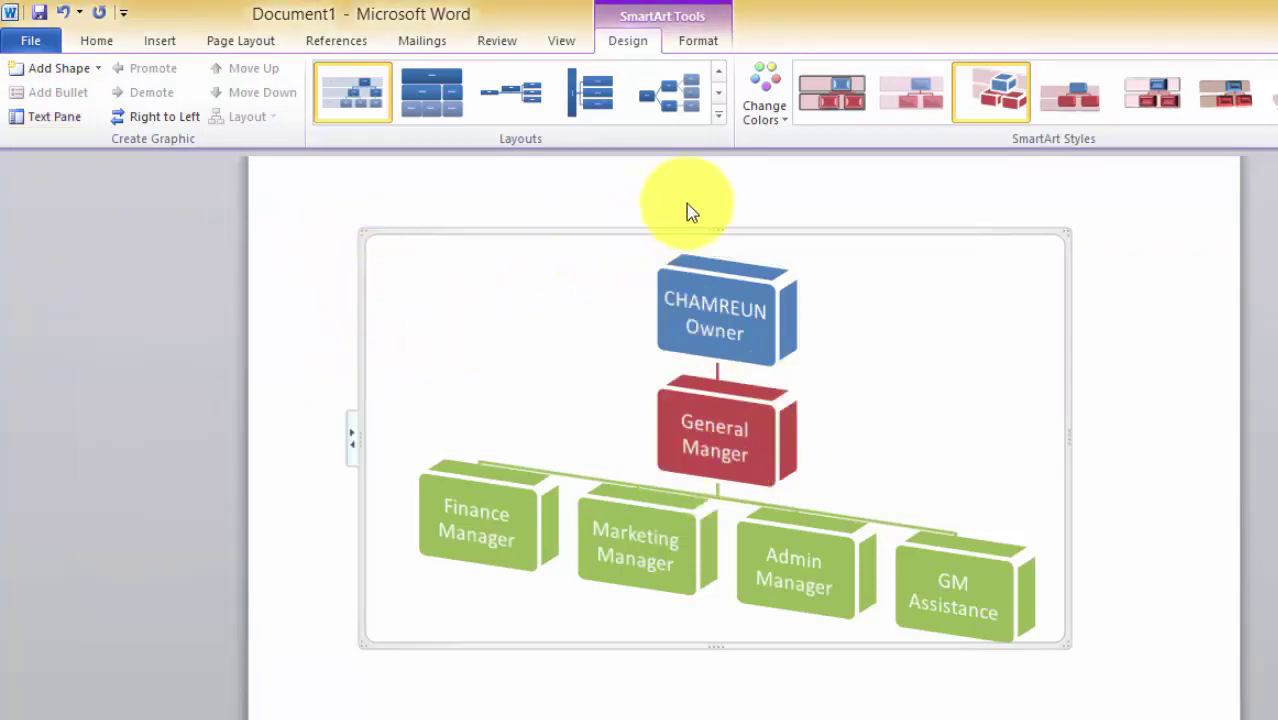
click(718, 115)
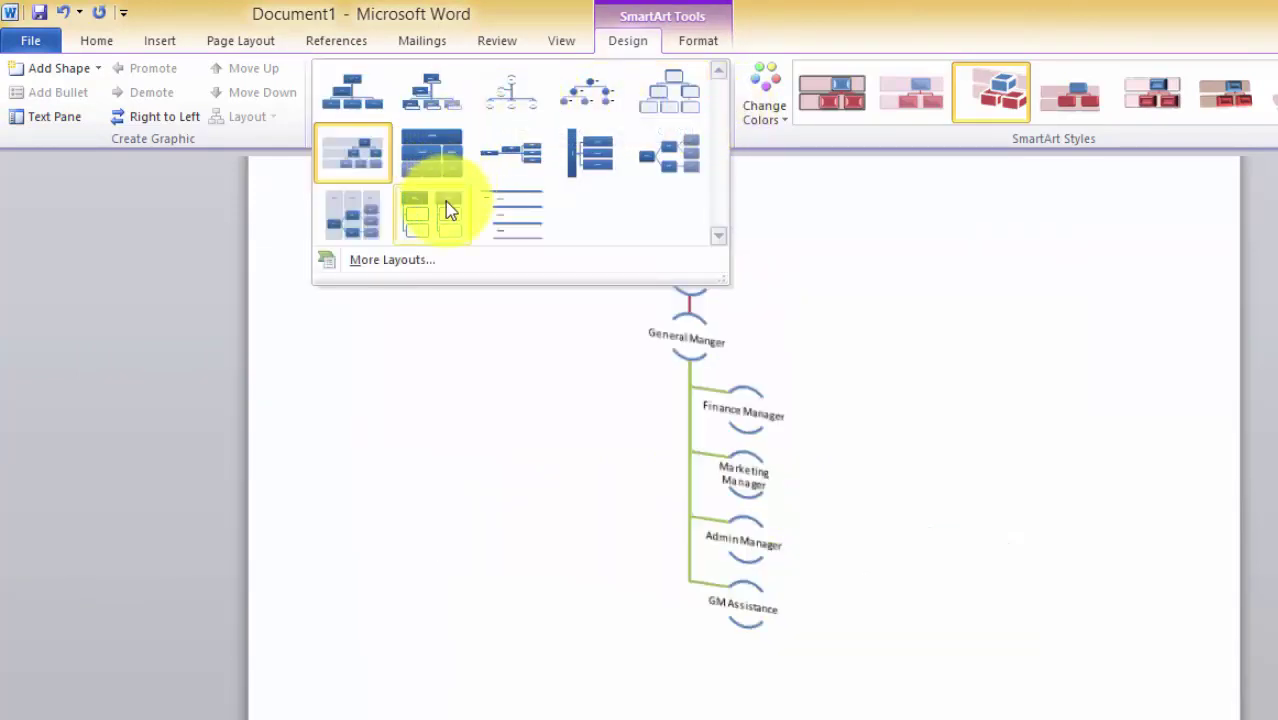
Switch to the two-box hierarchy list layout and apply a 3D perspective SmartArt style
click(445, 214)
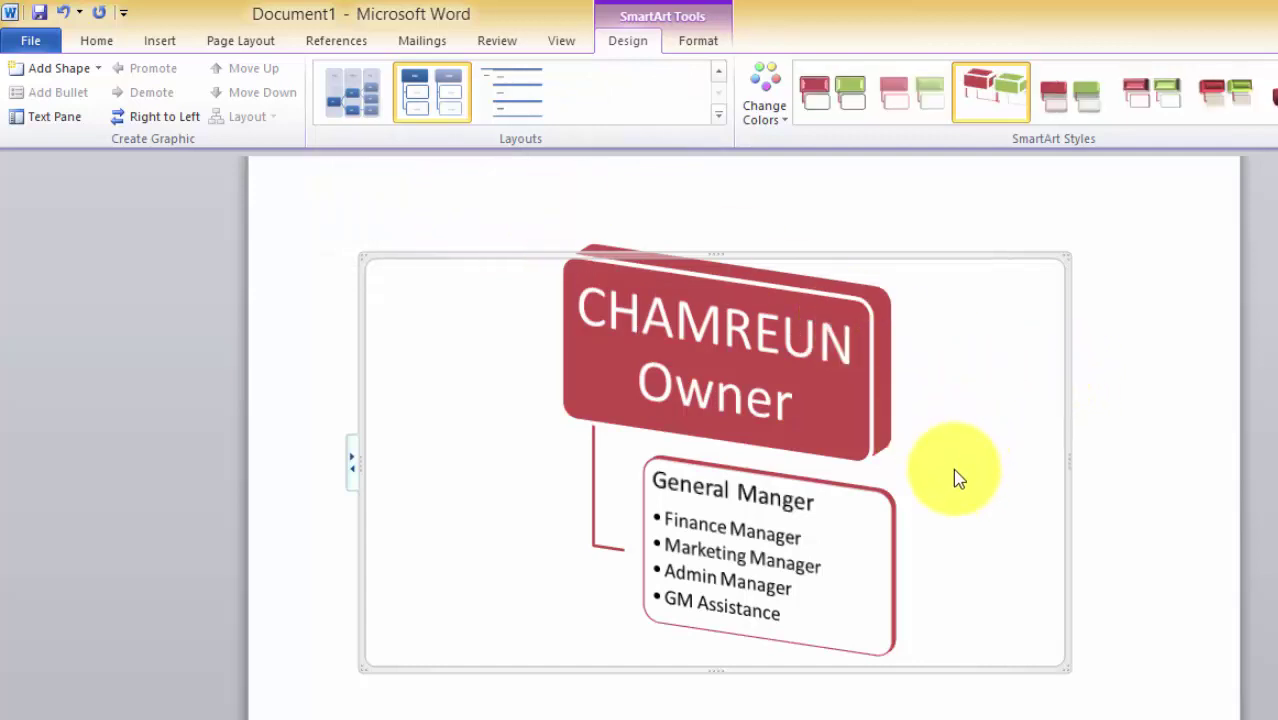
click(1066, 105)
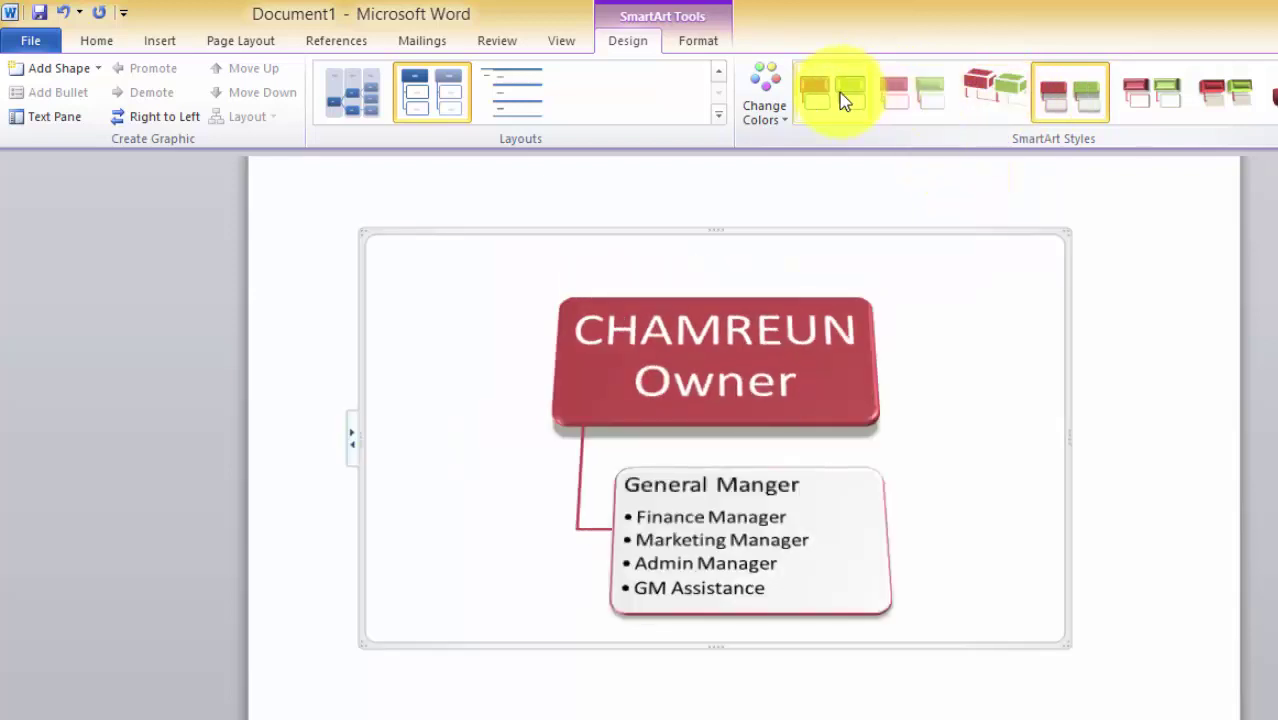
click(843, 100)
click(940, 100)
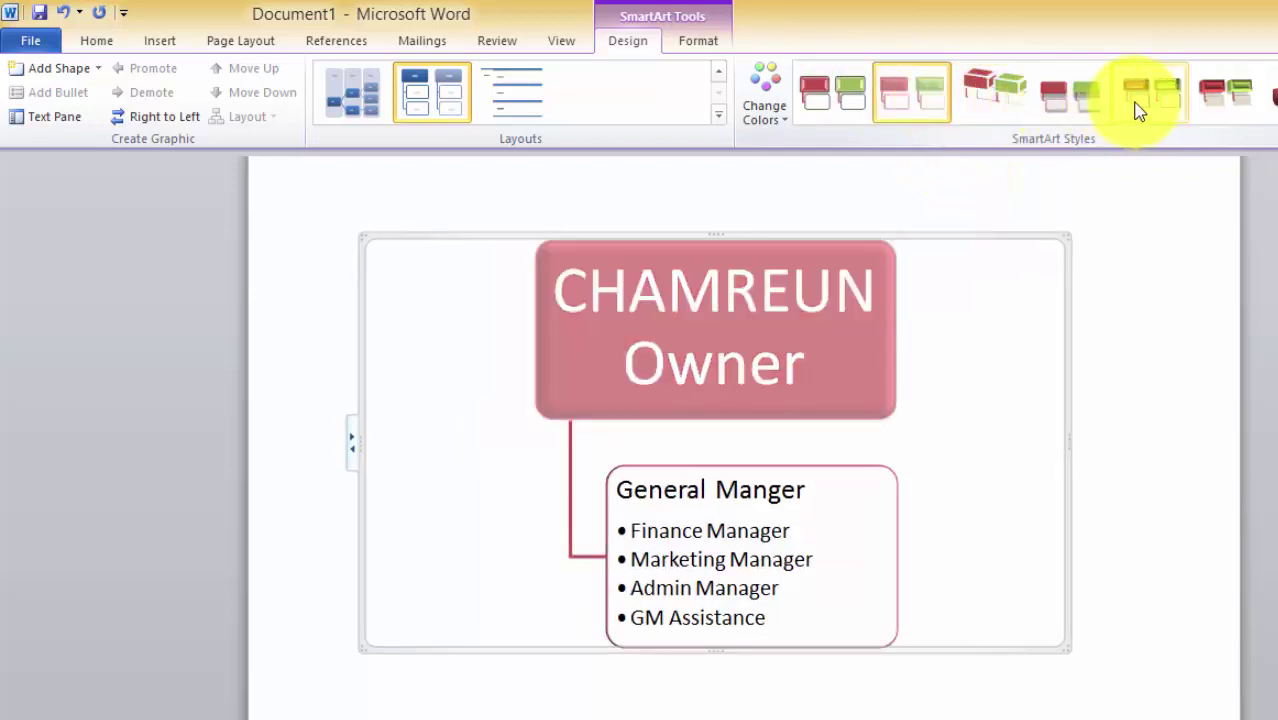
click(1140, 100)
click(1225, 105)
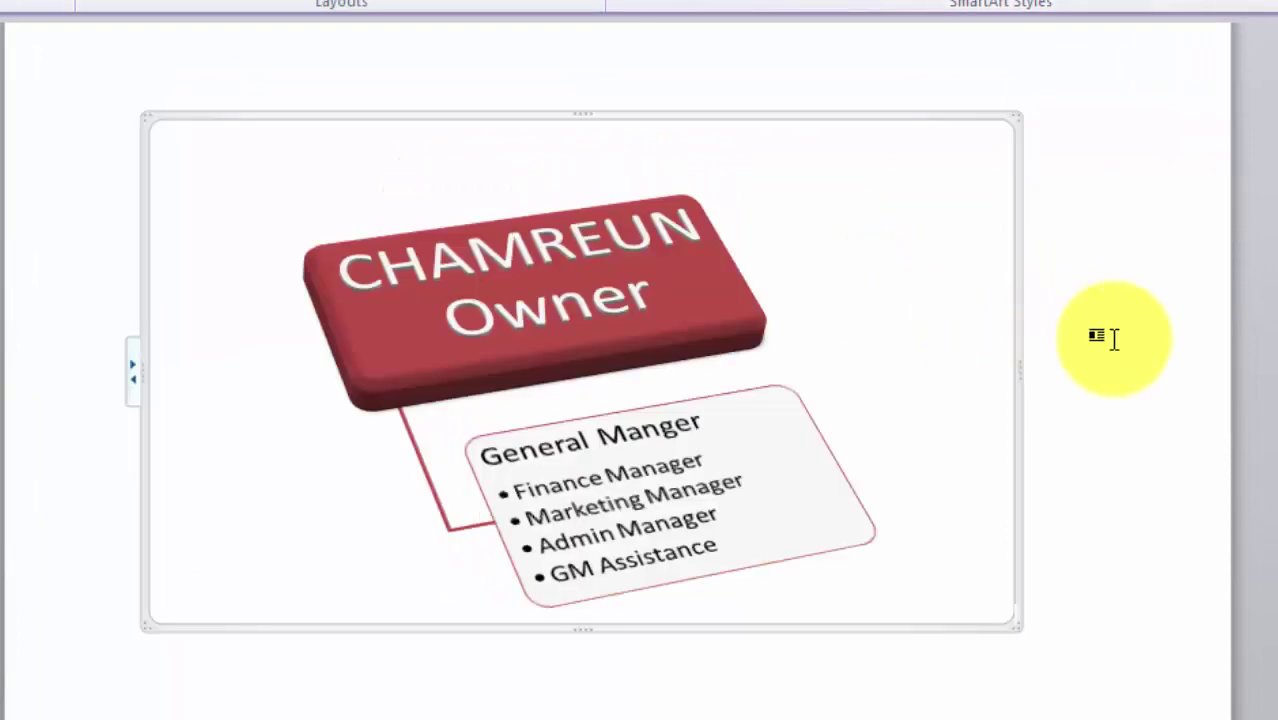
Deselect the finished chart and switch to the Chrome window showing the SAMCHAMREUN blog
click(1100, 330)
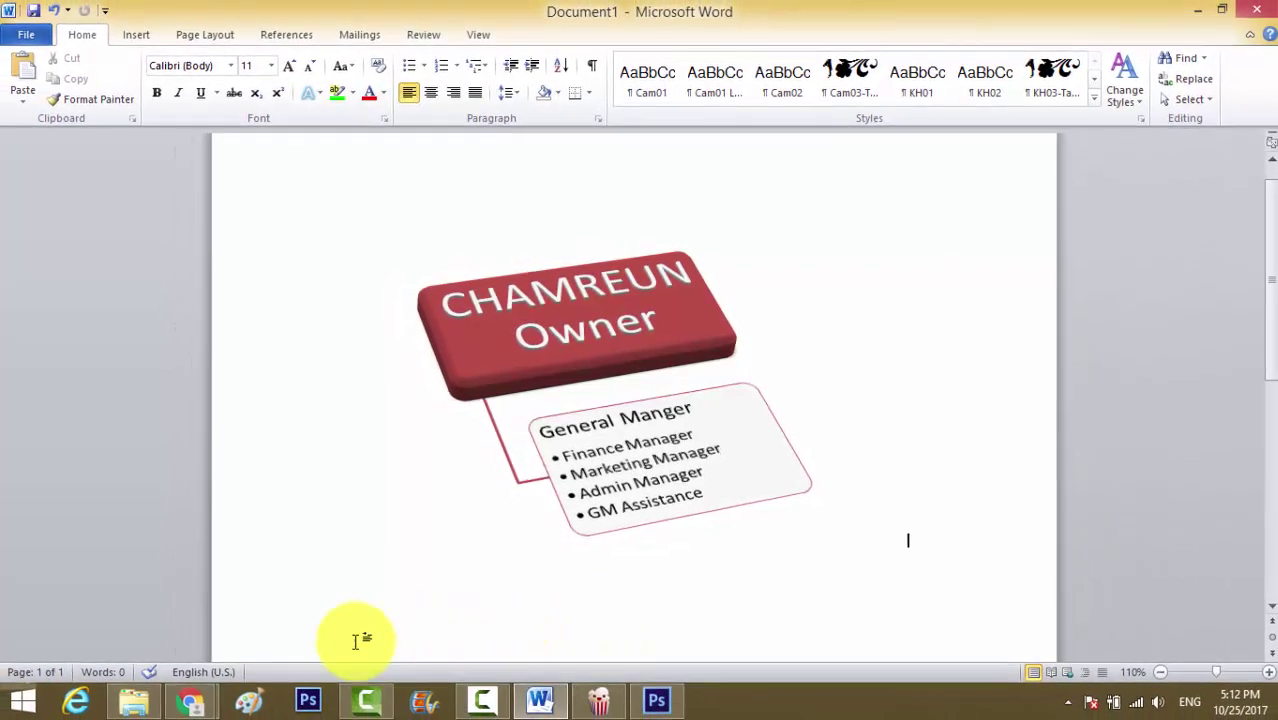
click(205, 705)
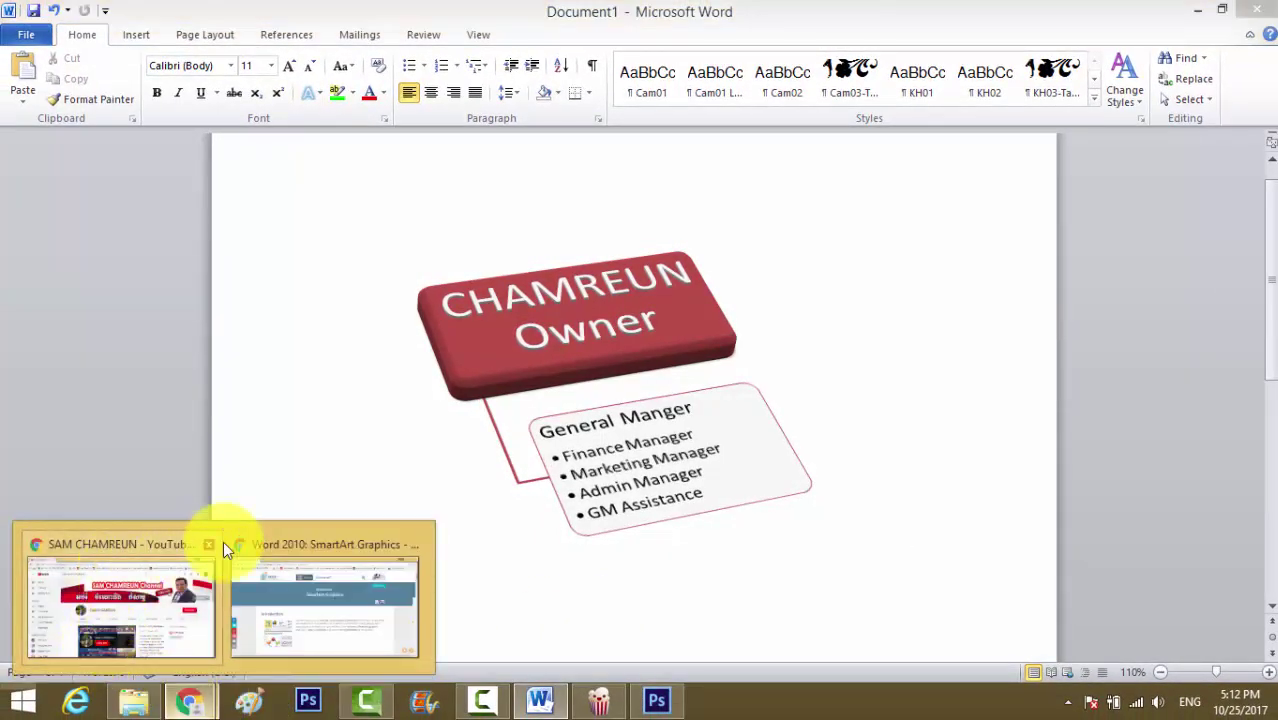
click(208, 543)
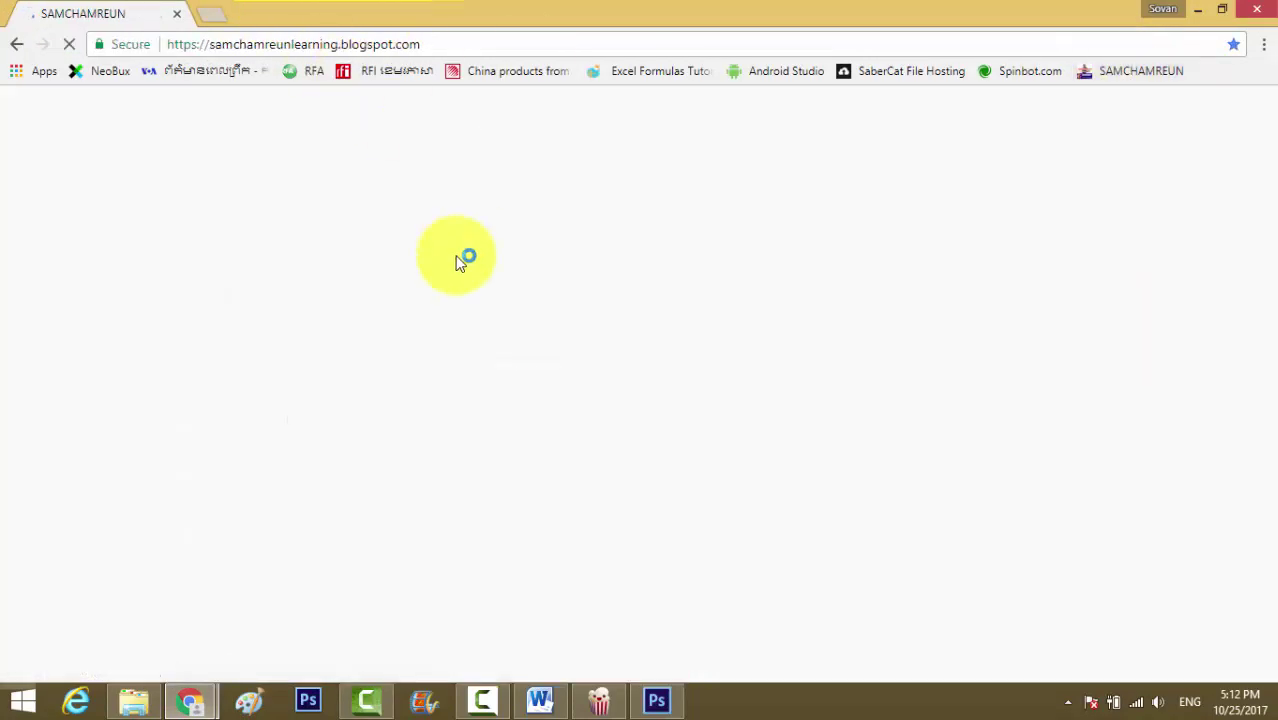
scroll(654, 385, down, 2)
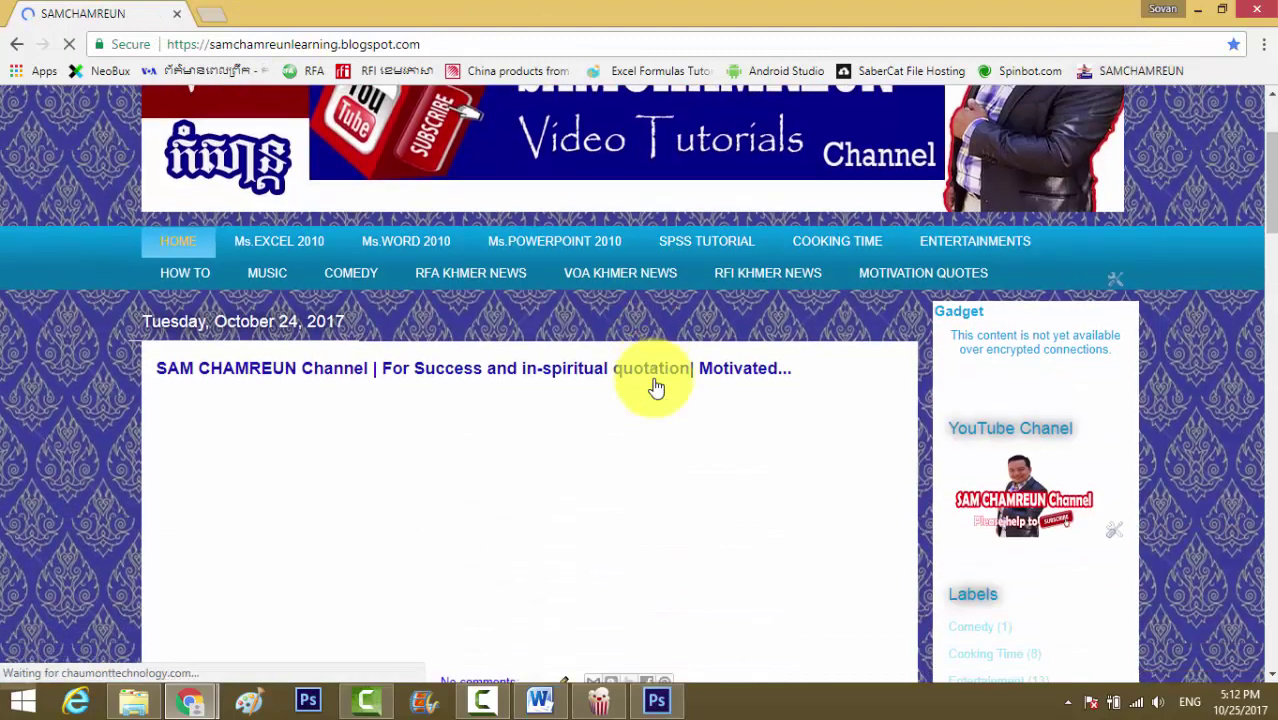
scroll(650, 385, down, 1)
scroll(502, 342, up, 1)
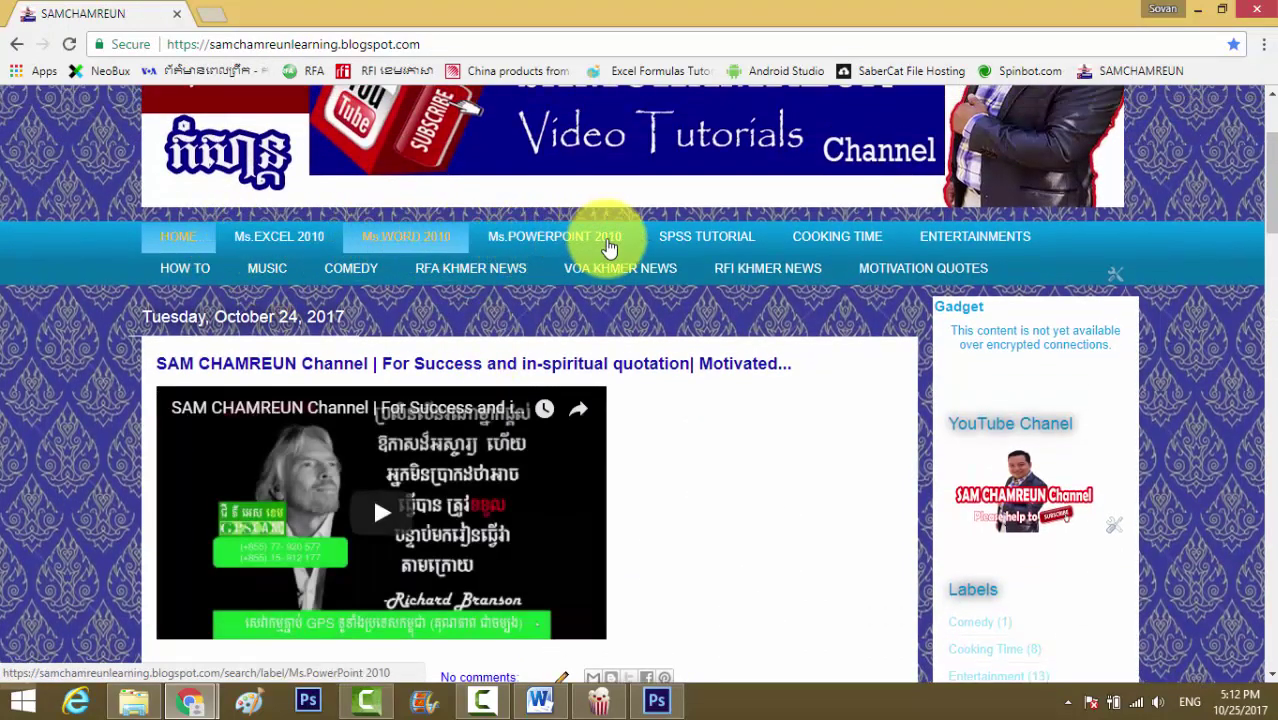
scroll(828, 372, down, 1)
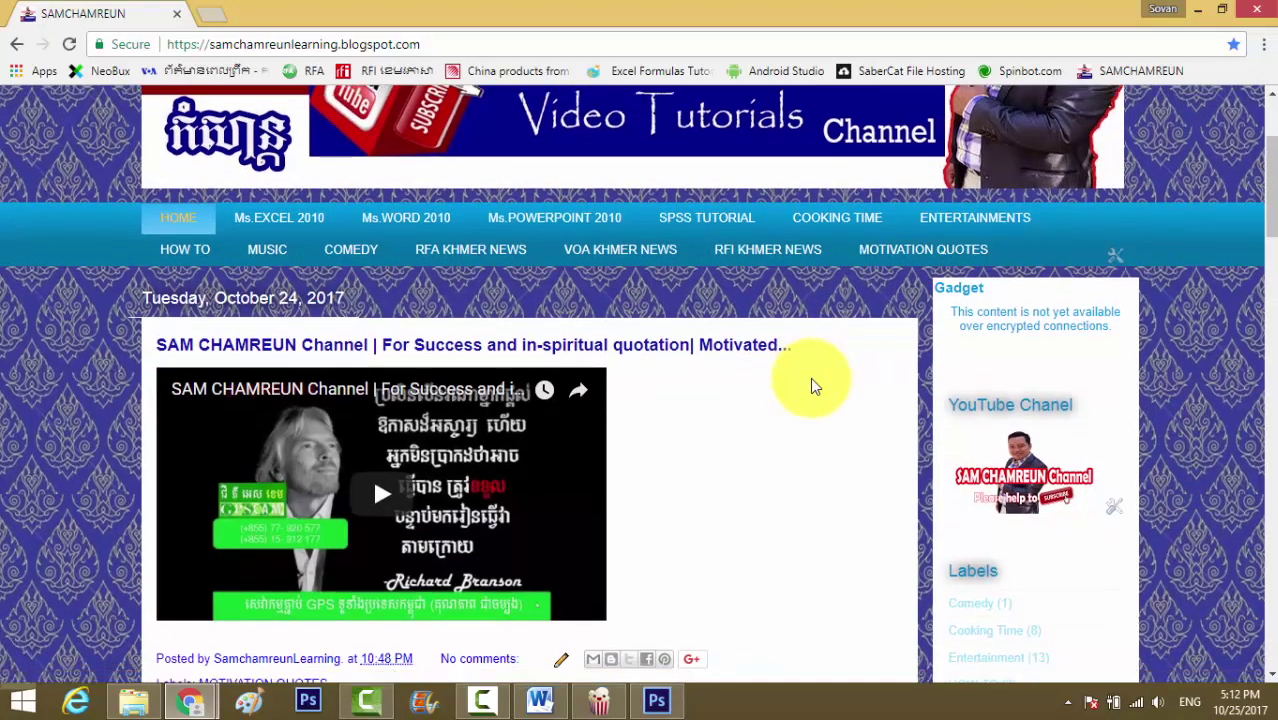
scroll(810, 377, up, 1)
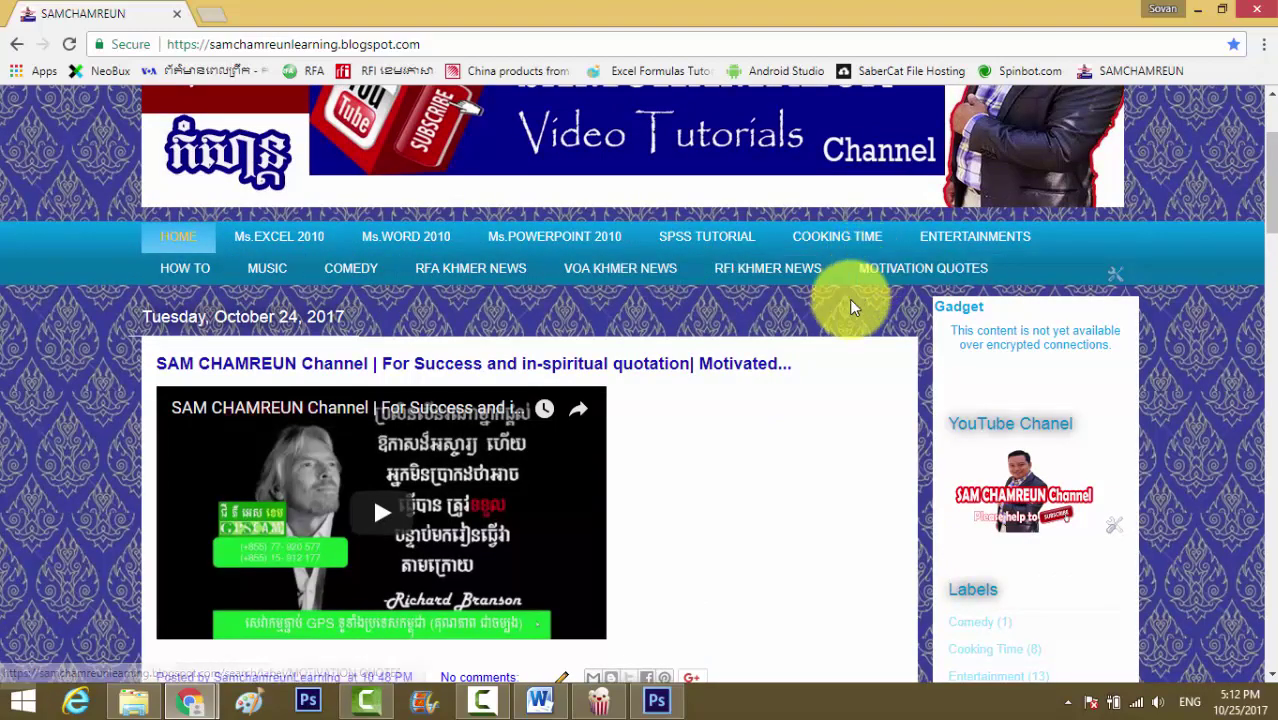
scroll(849, 299, down, 1)
scroll(846, 308, down, 2)
scroll(850, 315, down, 2)
scroll(849, 322, up, 2)
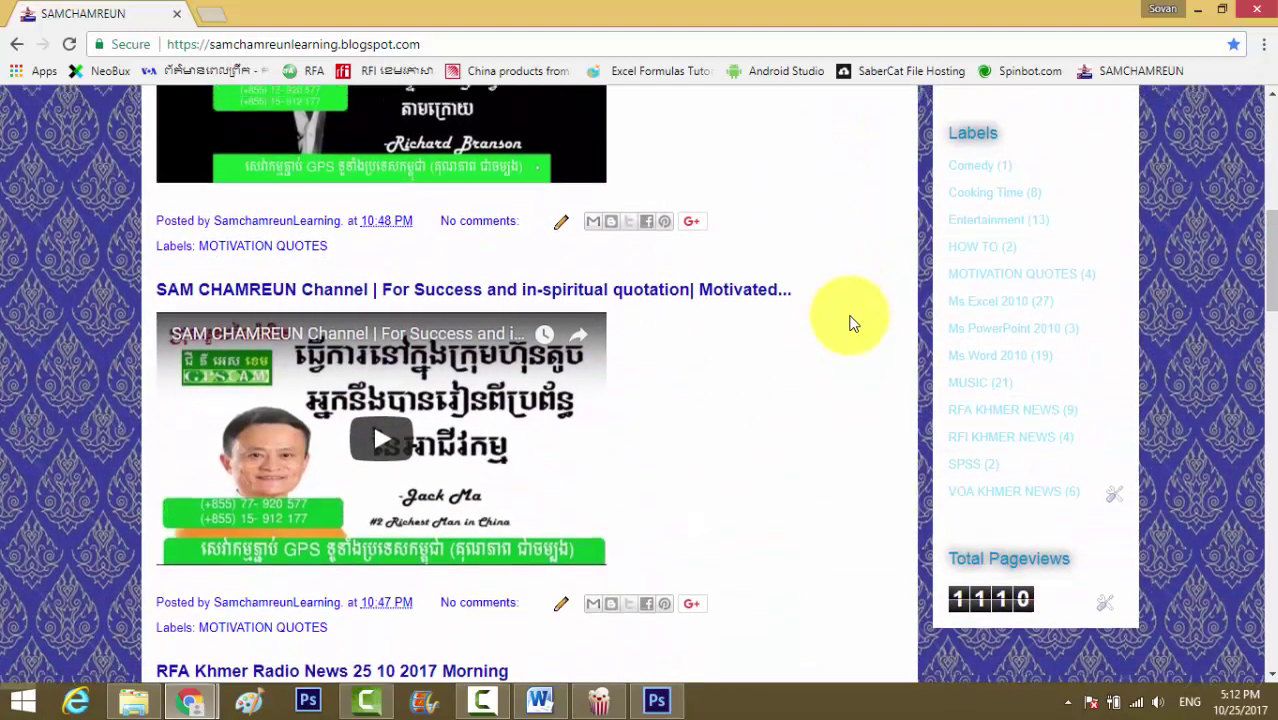
scroll(849, 322, up, 1)
scroll(849, 322, up, 3)
scroll(849, 322, up, 1)
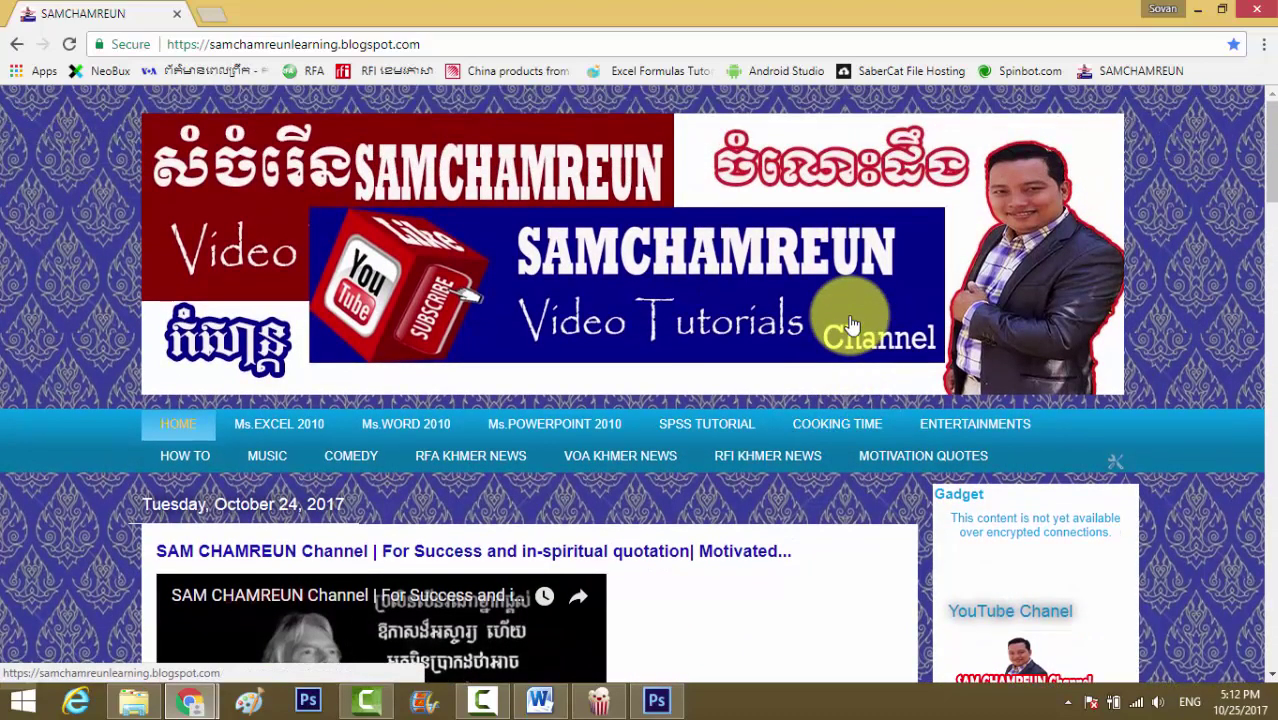
scroll(849, 322, down, 1)
scroll(848, 325, down, 2)
scroll(846, 331, down, 3)
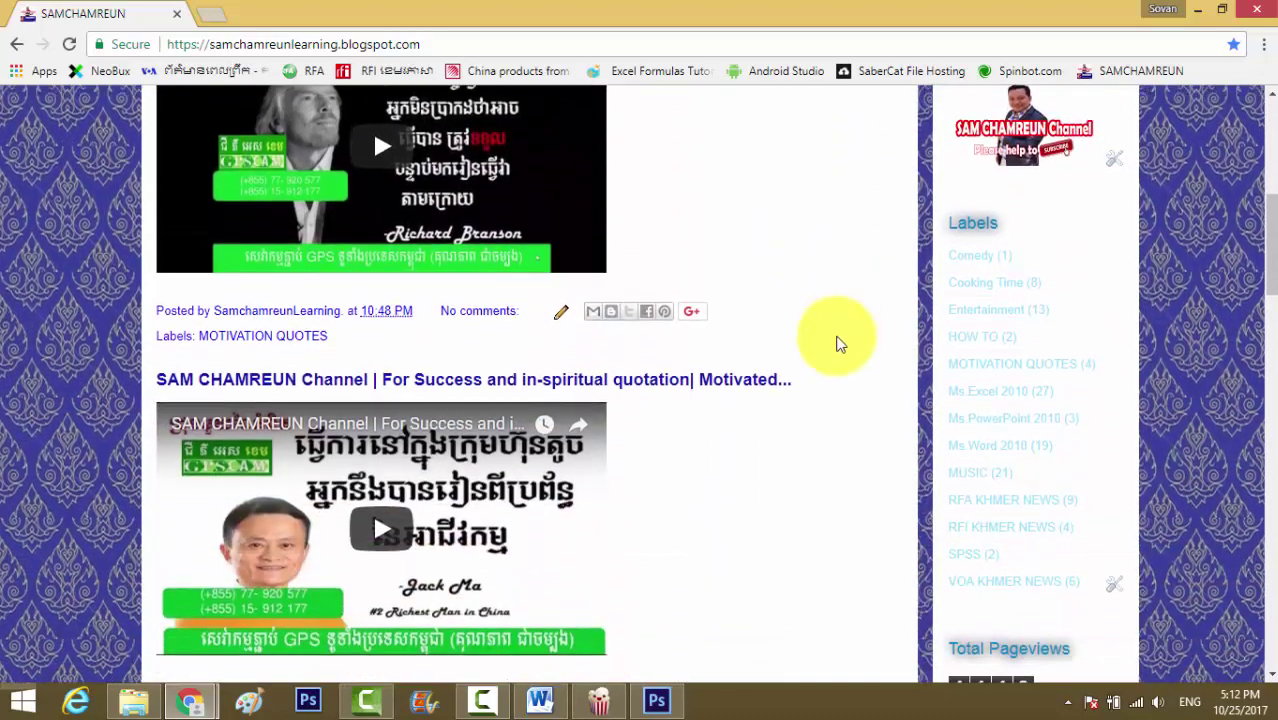
scroll(840, 340, down, 3)
scroll(838, 342, down, 4)
scroll(836, 350, down, 1)
scroll(836, 350, down, 4)
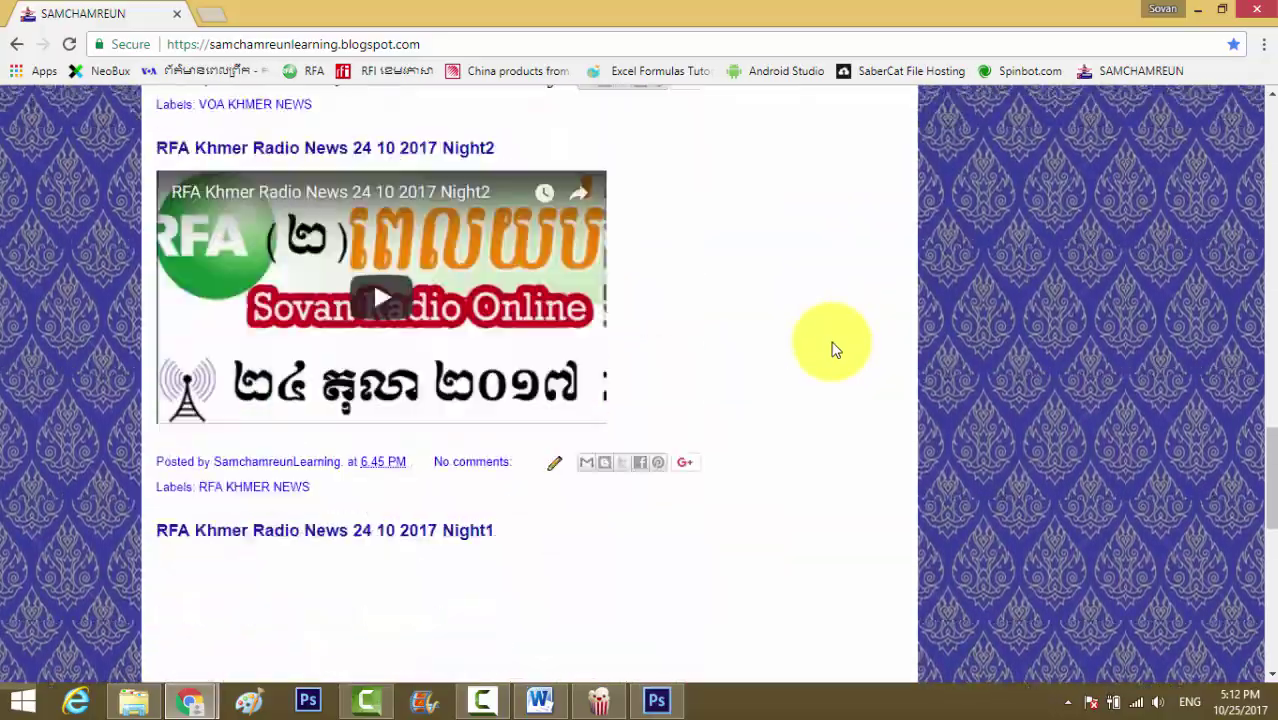